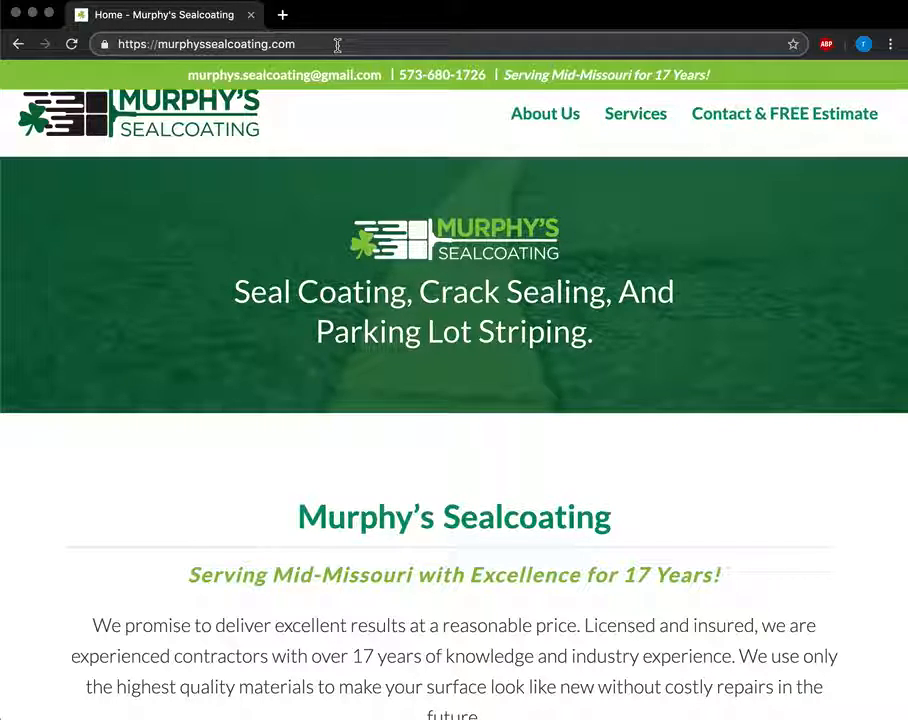
Go to murphyssealcoating.com/wp-admin to load the admin login page.
{"action": "type", "text": "/w"}
{"action": "type", "text": "e"}
{"action": "key", "text": "BackSpace"}
{"action": "type", "text": "p-admi"}
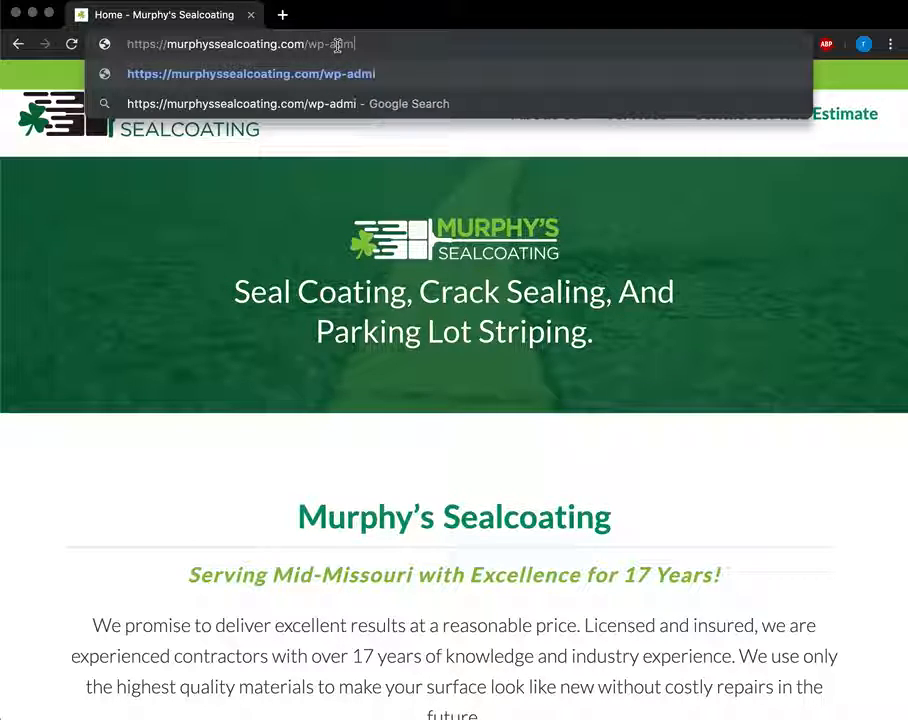
{"action": "type", "text": "n"}
{"action": "key", "text": "Return"}
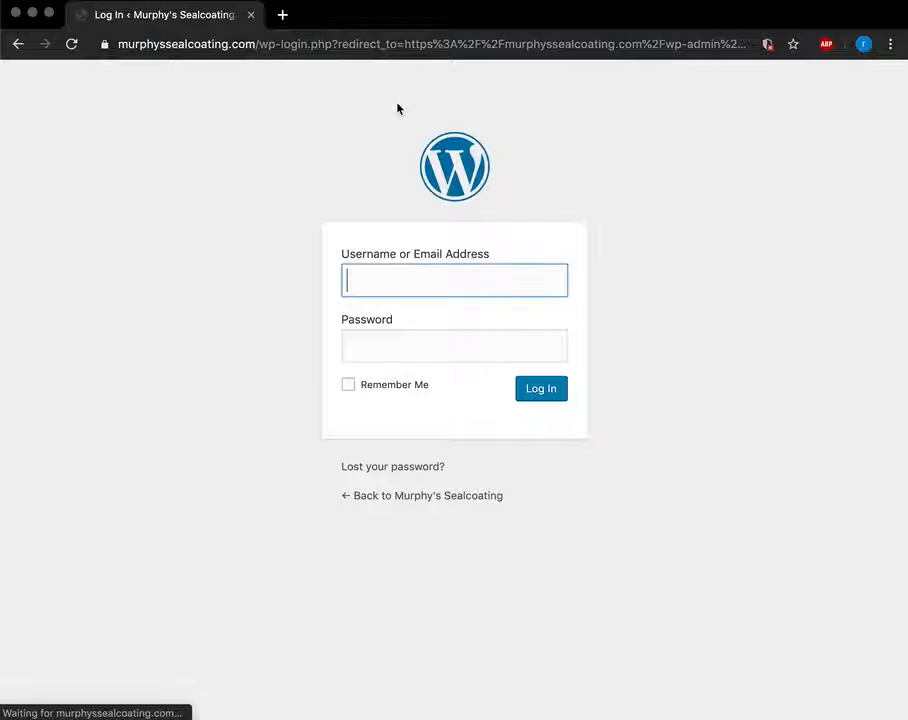
Log in with the saved admin username and the account password.
{"action": "type", "text": "Me"}
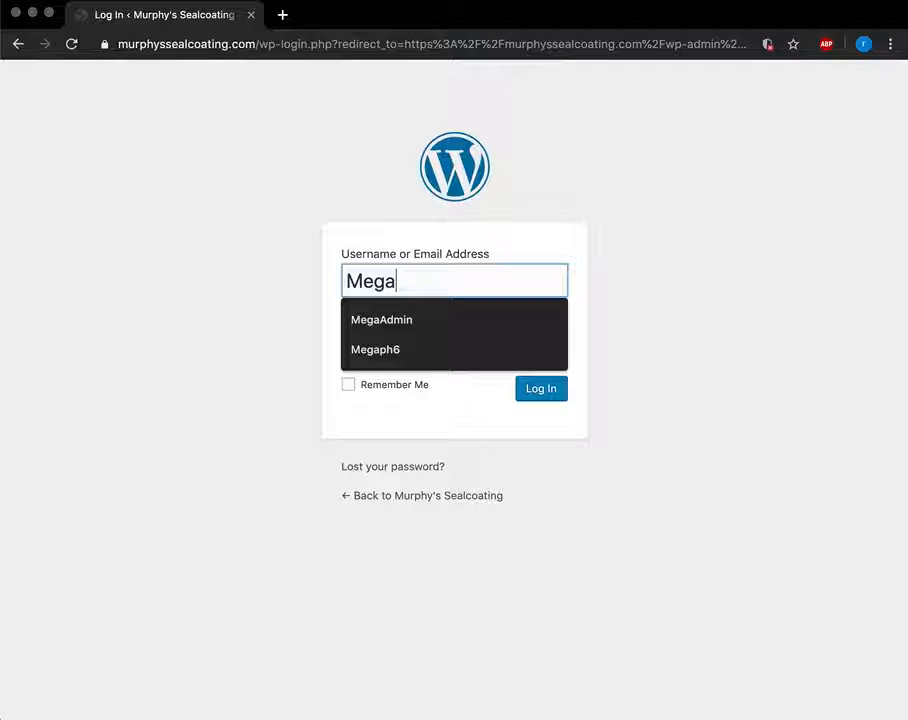
{"action": "type", "text": "ga"}
{"action": "key", "text": "Down"}
{"action": "key", "text": "Tab"}
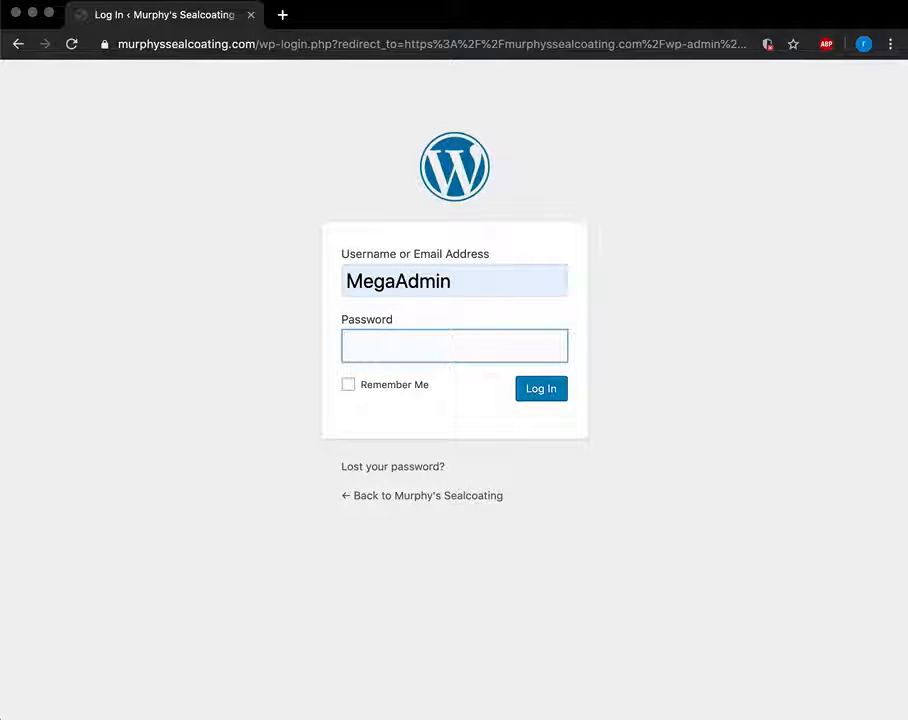
{"action": "key", "text": "super+v"}
{"action": "key", "text": "Return"}
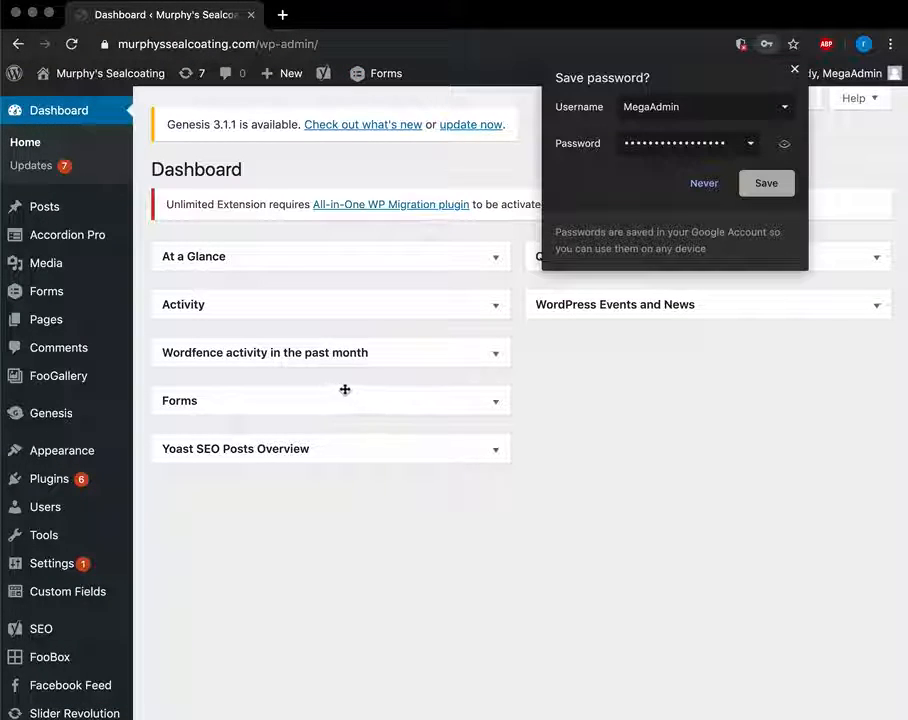
Dismiss the save-password prompt and go to Dashboard > Updates.
{"action": "left_click", "coordinate": [706, 187]}
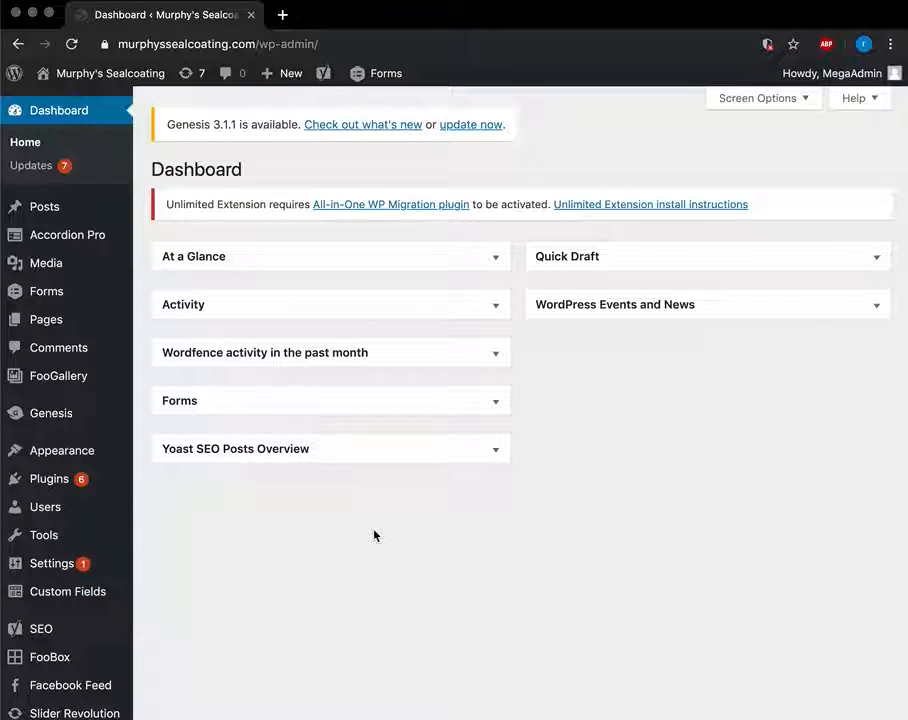
{"action": "left_click", "coordinate": [41, 177]}
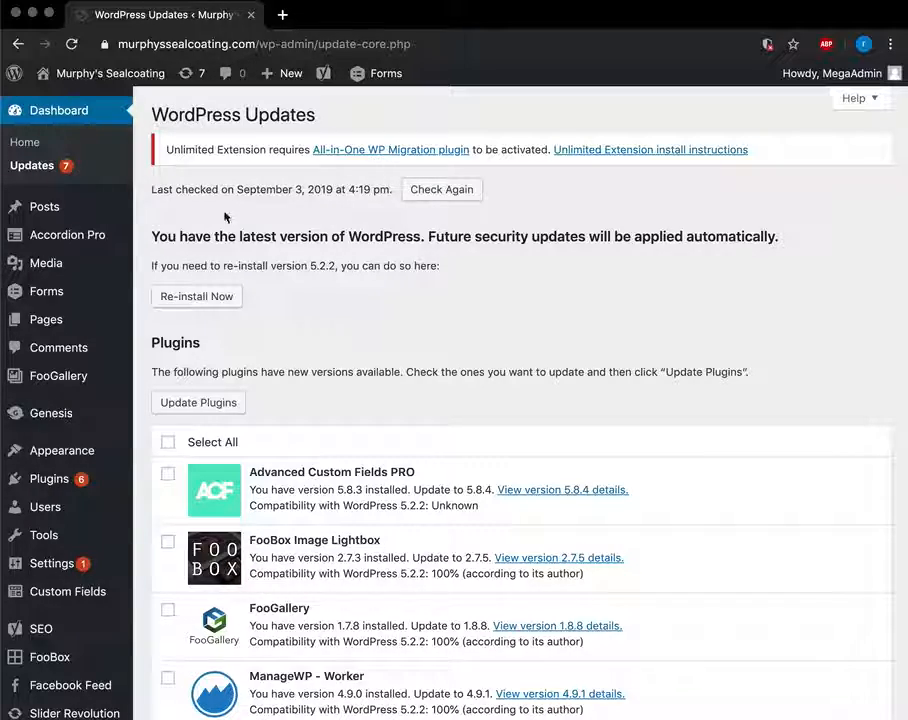
Scroll through the six plugins awaiting updates, including Advanced Custom Fields PRO and Yoast SEO.
{"action": "scroll", "coordinate": [335, 390], "scroll_direction": "down", "scroll_amount": 3}
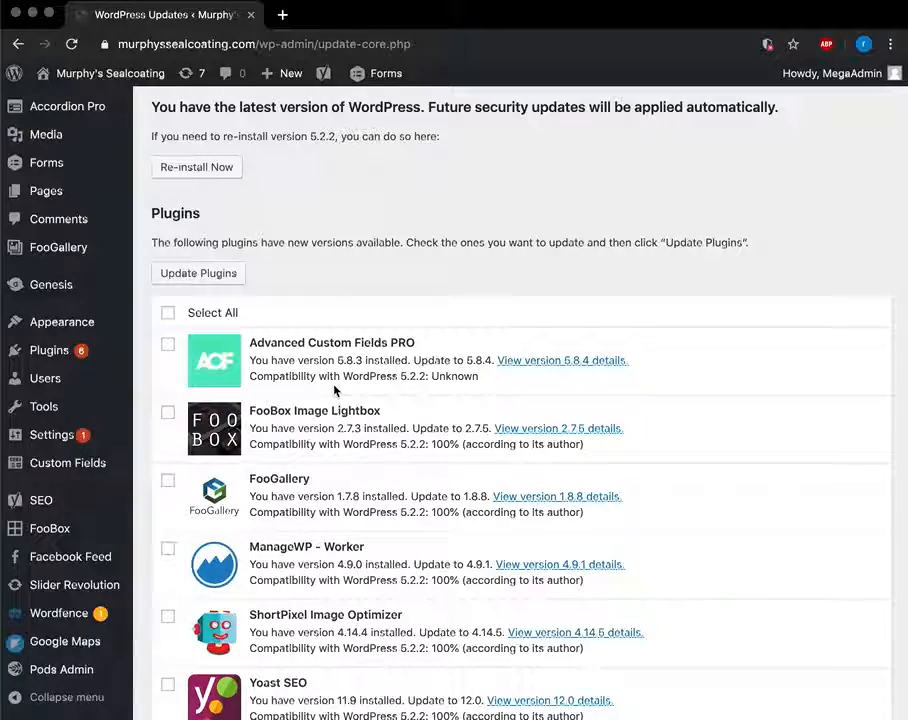
{"action": "scroll", "coordinate": [335, 390], "scroll_direction": "up", "scroll_amount": 3}
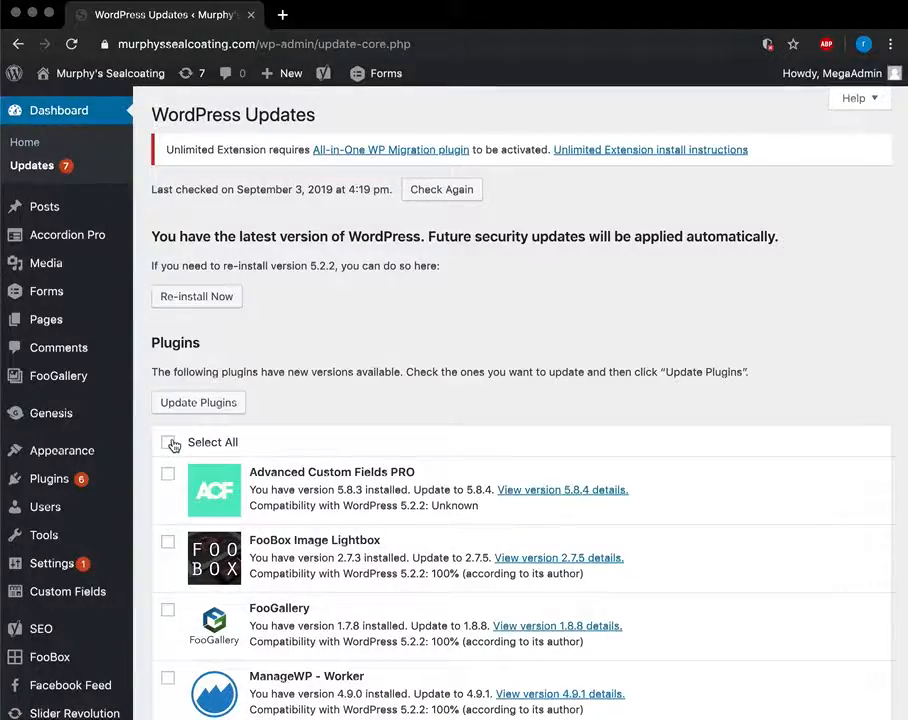
{"action": "scroll", "coordinate": [172, 445], "scroll_direction": "down", "scroll_amount": 4}
{"action": "scroll", "coordinate": [174, 442], "scroll_direction": "up", "scroll_amount": 3}
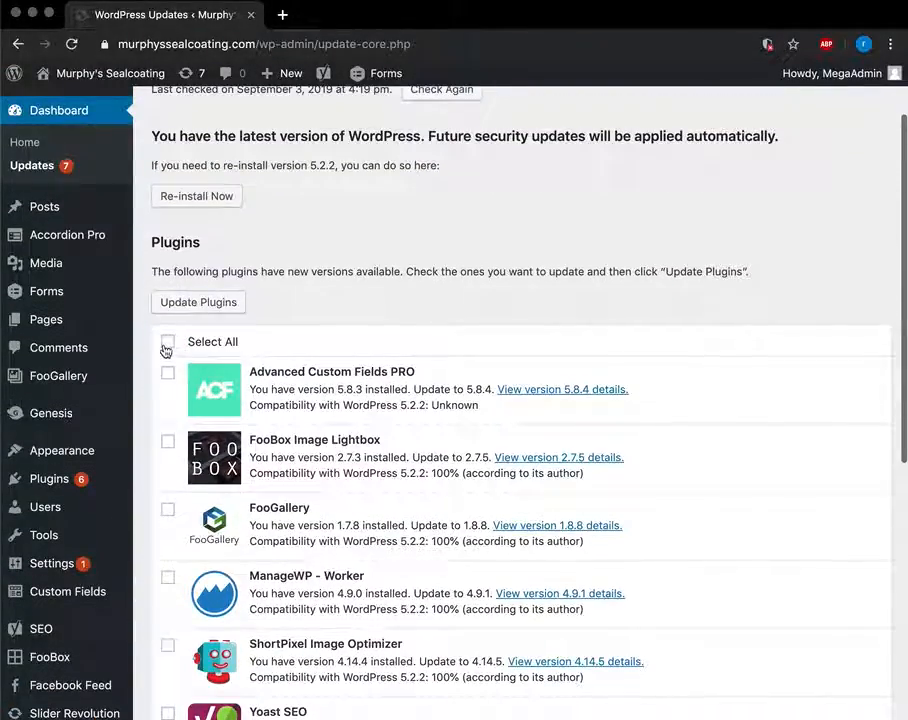
{"action": "scroll", "coordinate": [365, 435], "scroll_direction": "down", "scroll_amount": 1}
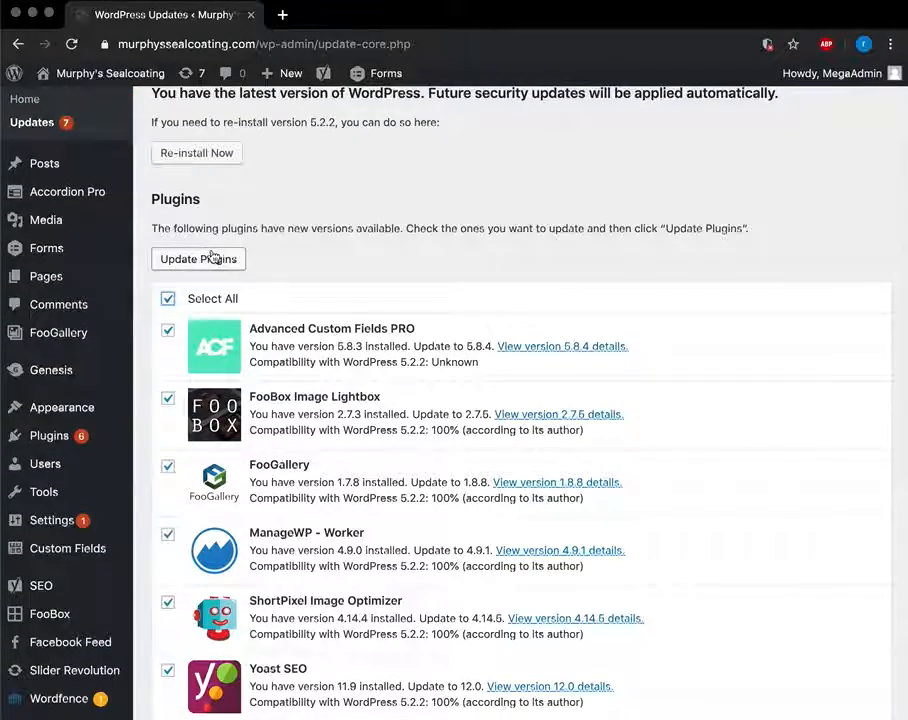
{"action": "scroll", "coordinate": [488, 322], "scroll_direction": "down", "scroll_amount": 4}
{"action": "scroll", "coordinate": [488, 322], "scroll_direction": "up", "scroll_amount": 2}
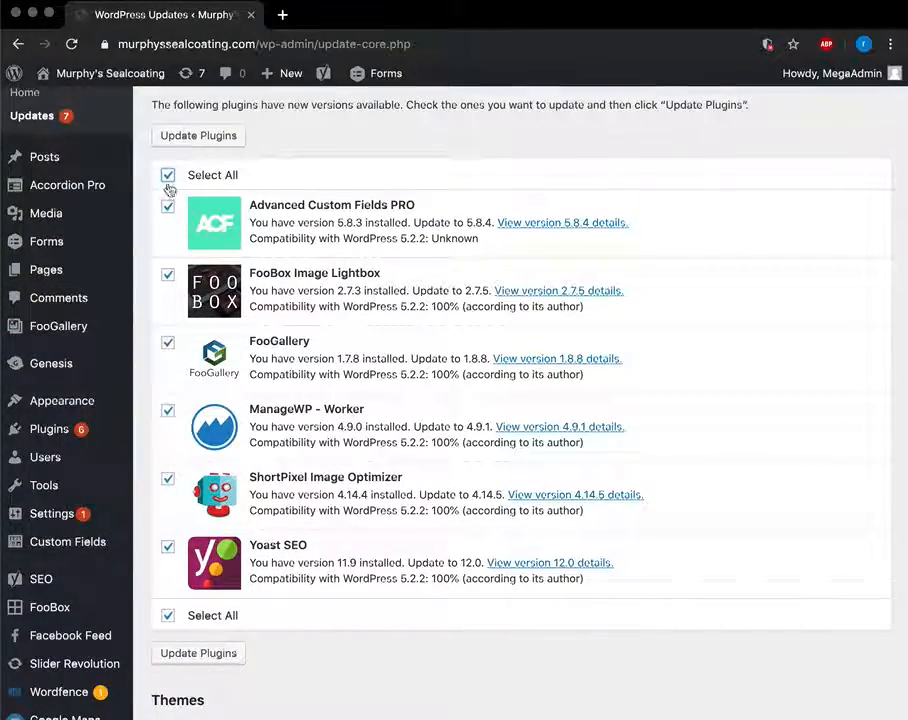
{"action": "scroll", "coordinate": [318, 135], "scroll_direction": "up", "scroll_amount": 5}
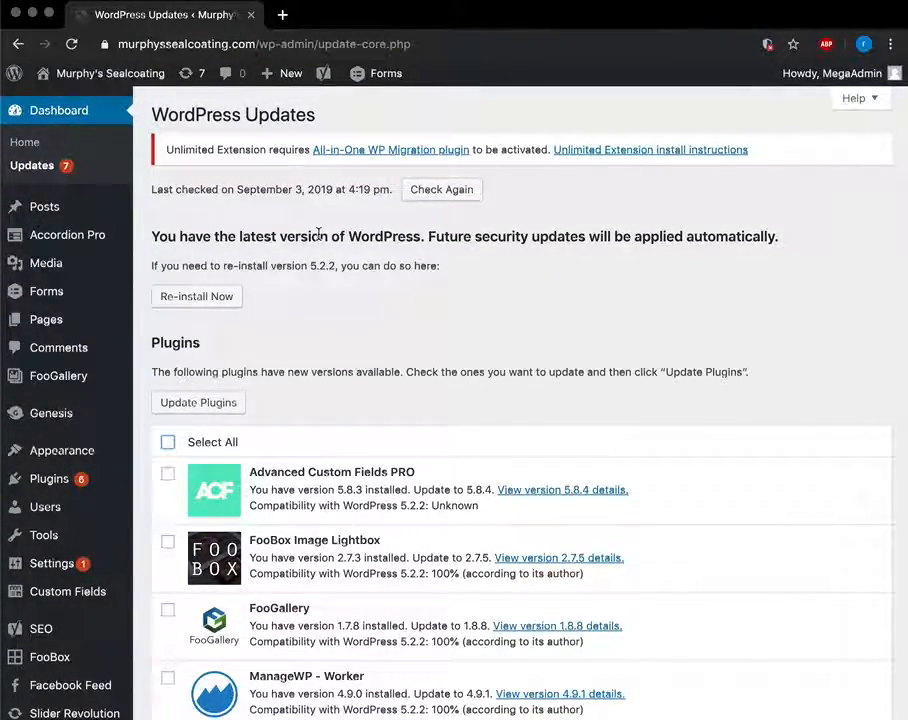
{"action": "scroll", "coordinate": [320, 238], "scroll_direction": "down", "scroll_amount": 5}
{"action": "scroll", "coordinate": [261, 237], "scroll_direction": "up", "scroll_amount": 3}
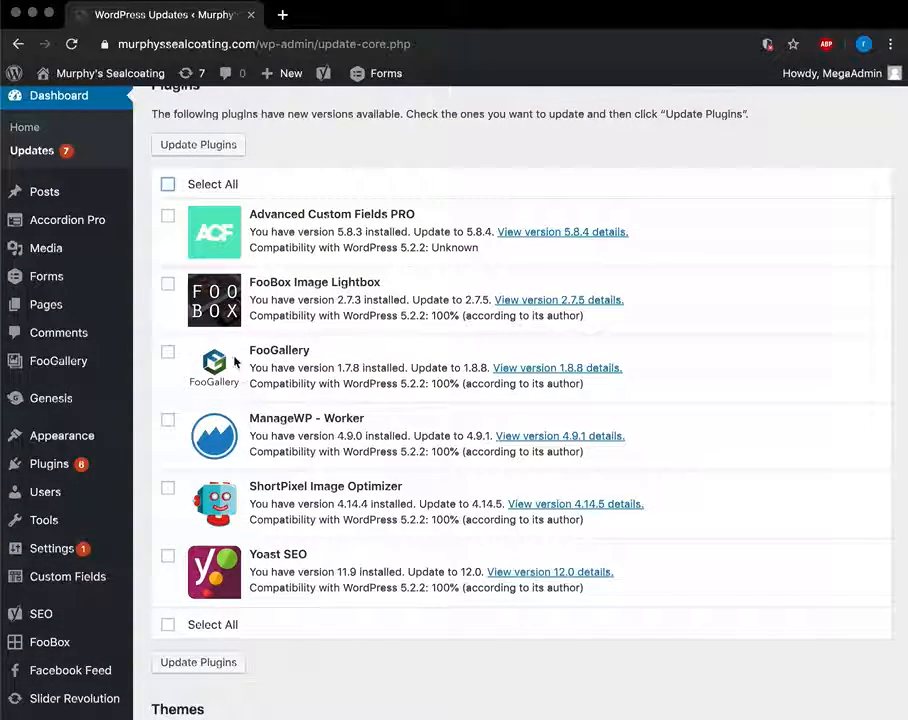
{"action": "scroll", "coordinate": [236, 362], "scroll_direction": "up", "scroll_amount": 2}
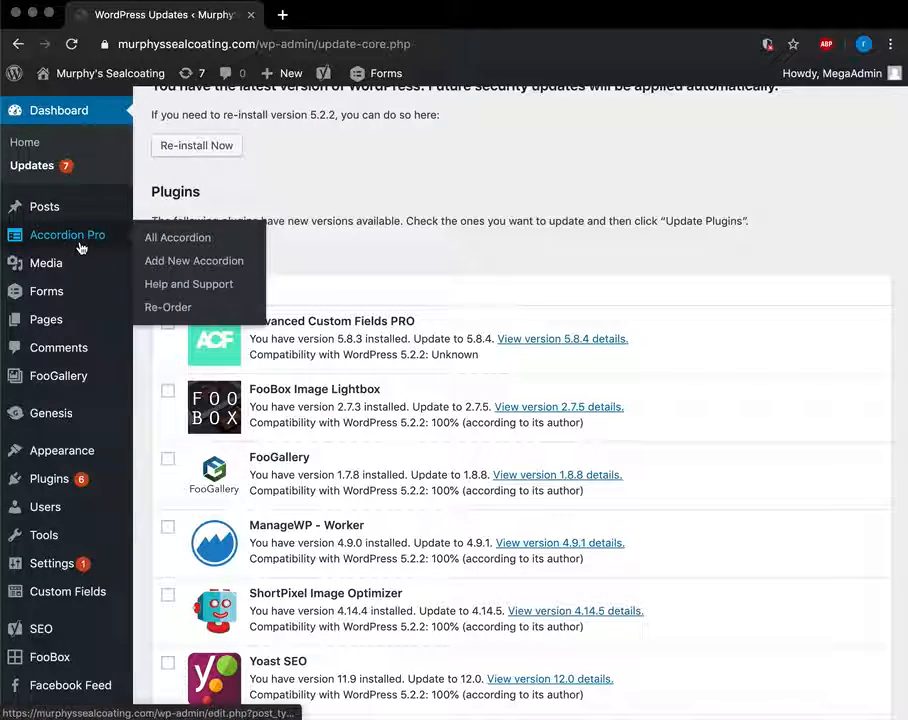
Open the Media Library and scroll through the uploaded items.
{"action": "mouse_move", "coordinate": [22, 268]}
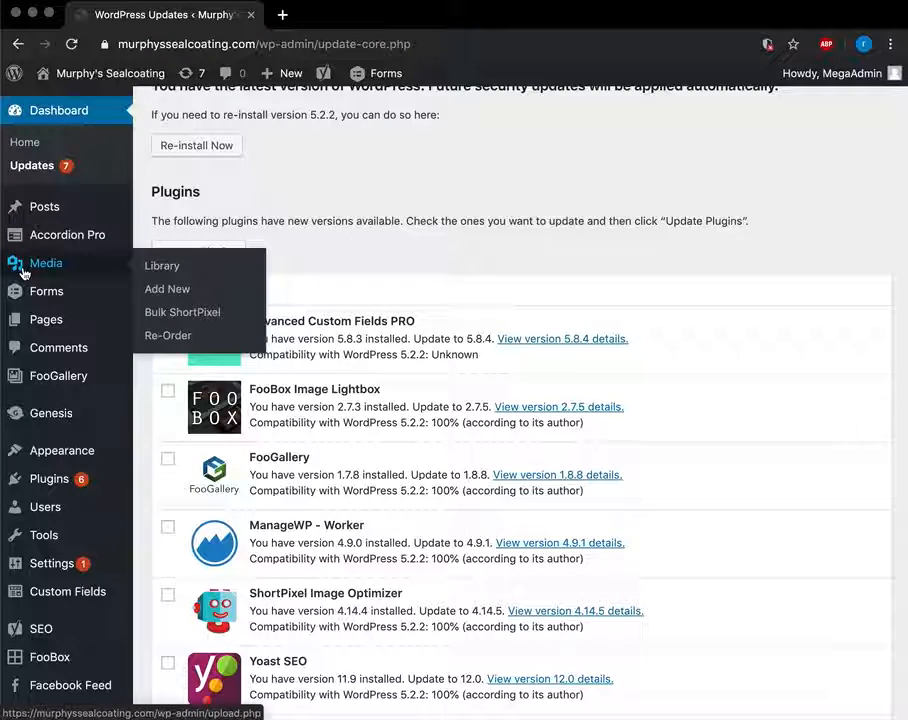
{"action": "left_click", "coordinate": [22, 272]}
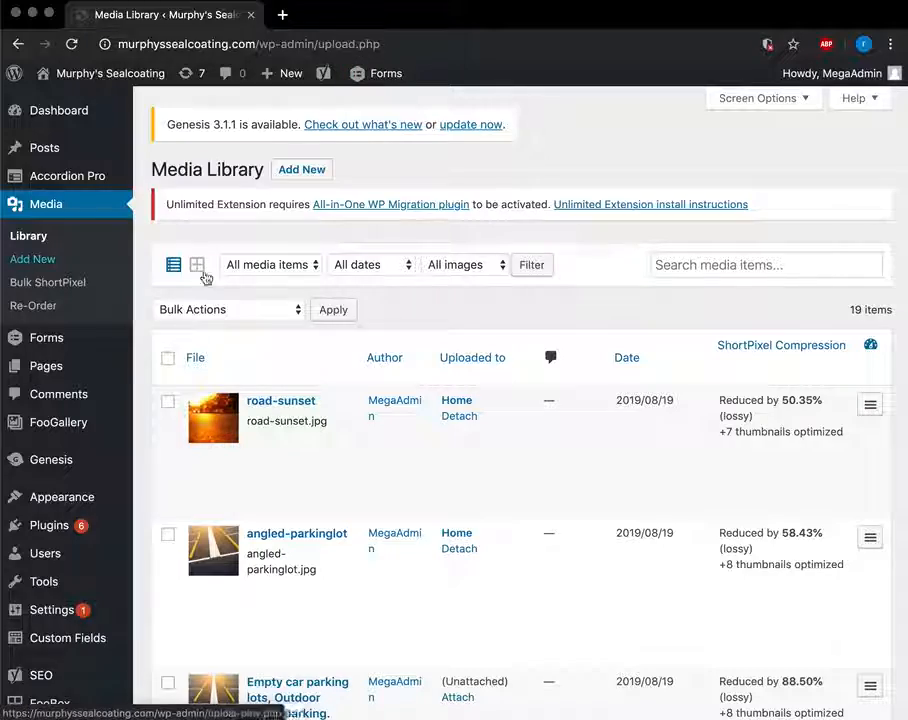
{"action": "scroll", "coordinate": [428, 468], "scroll_direction": "down", "scroll_amount": 1}
{"action": "scroll", "coordinate": [426, 468], "scroll_direction": "down", "scroll_amount": 10}
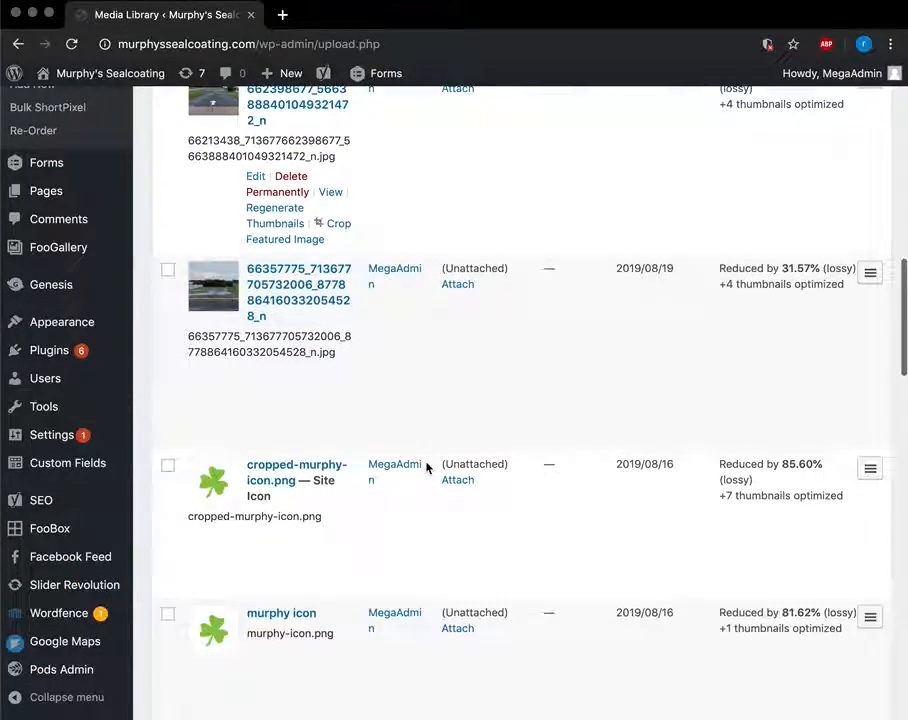
{"action": "scroll", "coordinate": [345, 454], "scroll_direction": "up", "scroll_amount": 10}
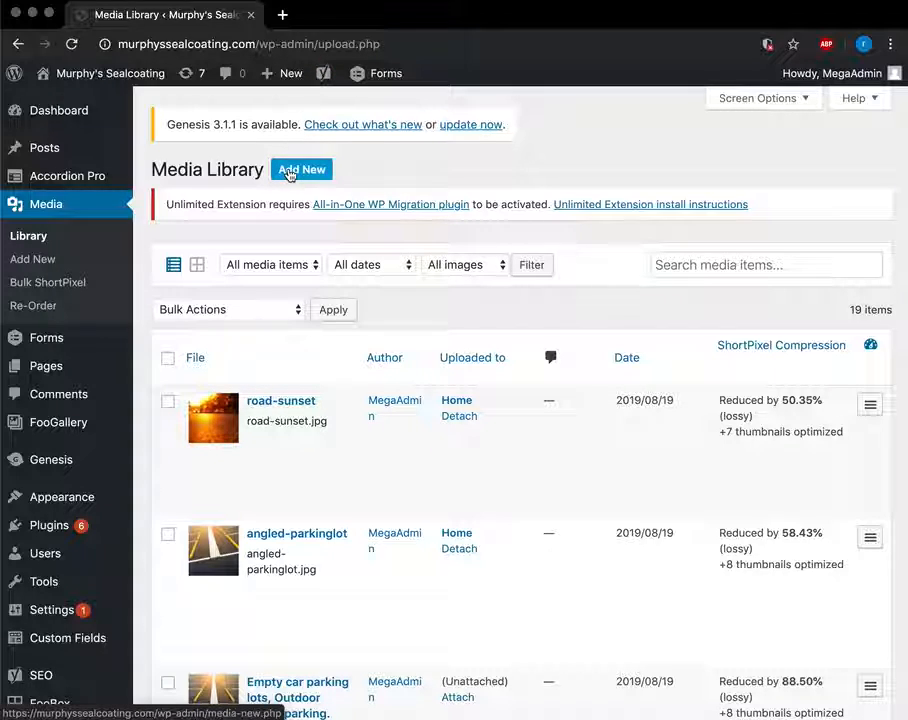
View the Add New uploader, then return to the 19-item Media Library and browse it.
{"action": "left_click", "coordinate": [288, 172]}
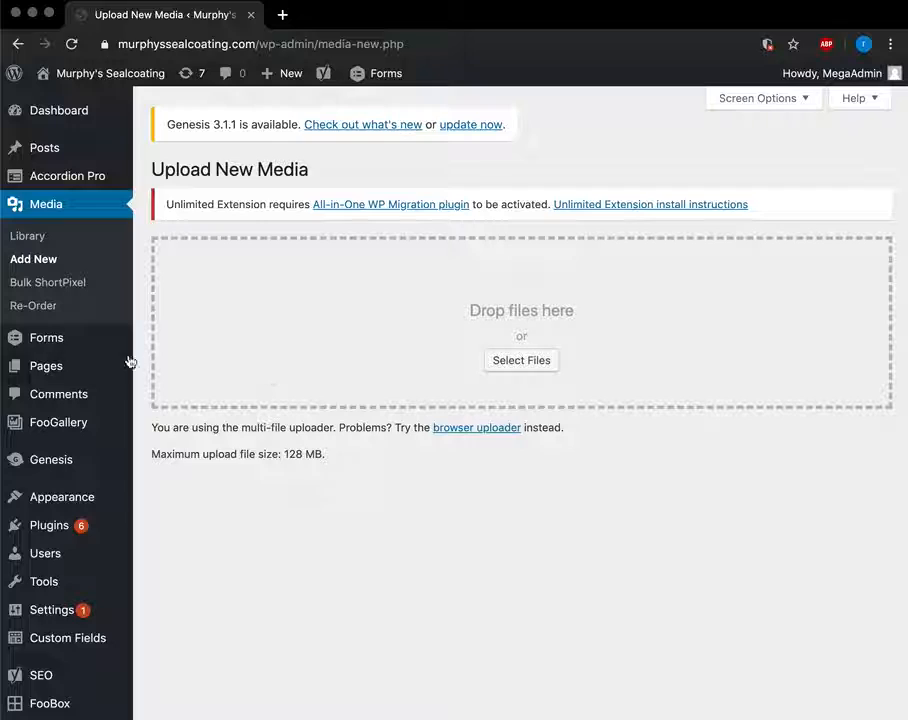
{"action": "mouse_move", "coordinate": [60, 362]}
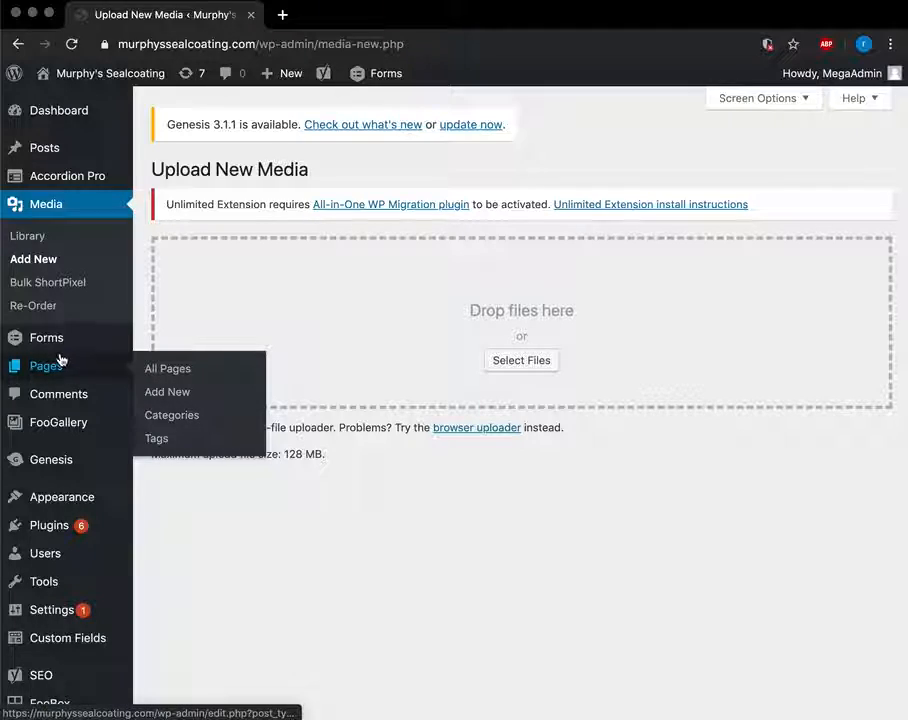
{"action": "left_click", "coordinate": [52, 245]}
{"action": "scroll", "coordinate": [482, 328], "scroll_direction": "down", "scroll_amount": 1}
{"action": "scroll", "coordinate": [482, 328], "scroll_direction": "down", "scroll_amount": 1}
{"action": "scroll", "coordinate": [260, 420], "scroll_direction": "down", "scroll_amount": 1}
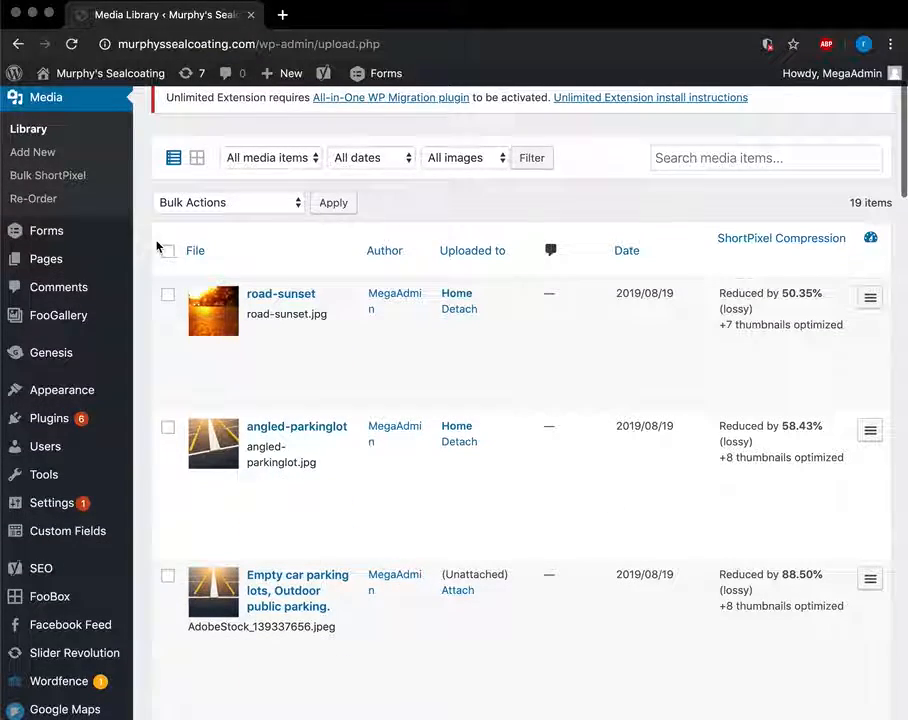
{"action": "scroll", "coordinate": [405, 416], "scroll_direction": "down", "scroll_amount": 6}
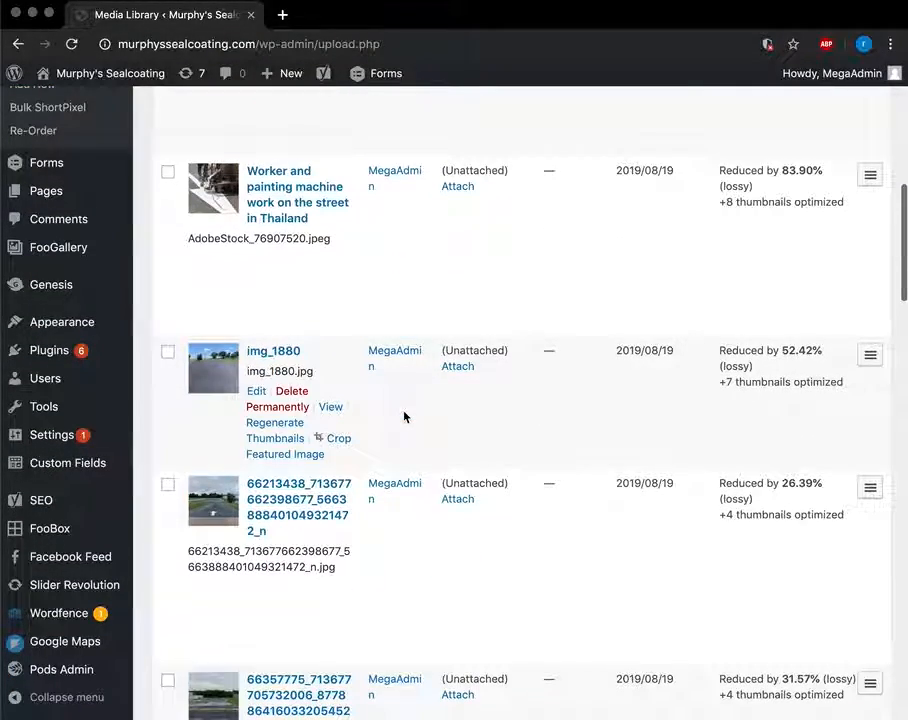
{"action": "scroll", "coordinate": [262, 278], "scroll_direction": "up", "scroll_amount": 2}
{"action": "scroll", "coordinate": [201, 319], "scroll_direction": "down", "scroll_amount": 3}
{"action": "scroll", "coordinate": [201, 319], "scroll_direction": "down", "scroll_amount": 3}
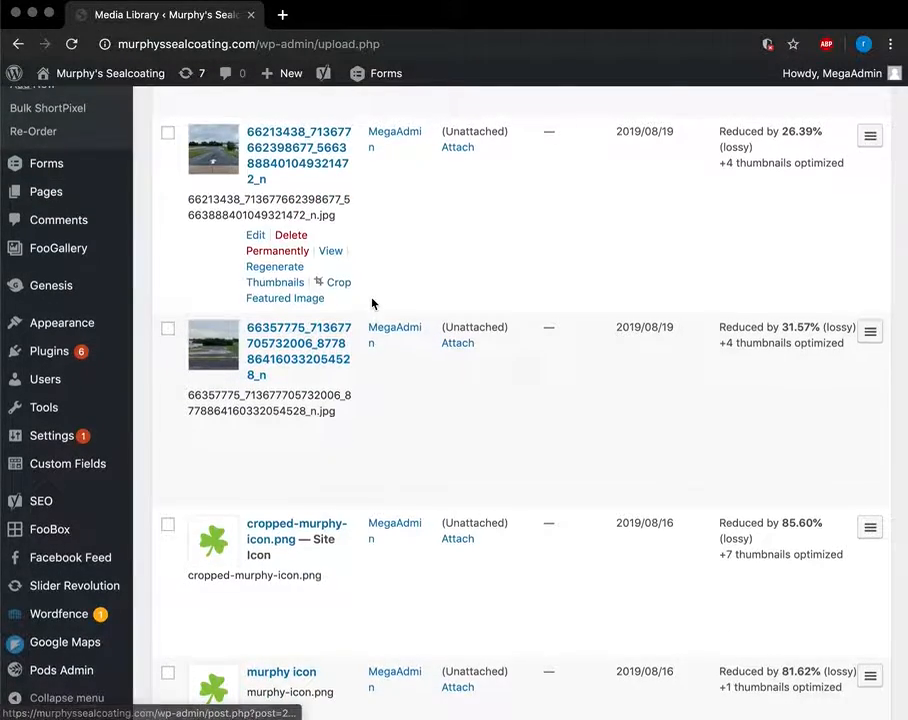
{"action": "scroll", "coordinate": [372, 303], "scroll_direction": "up", "scroll_amount": 10}
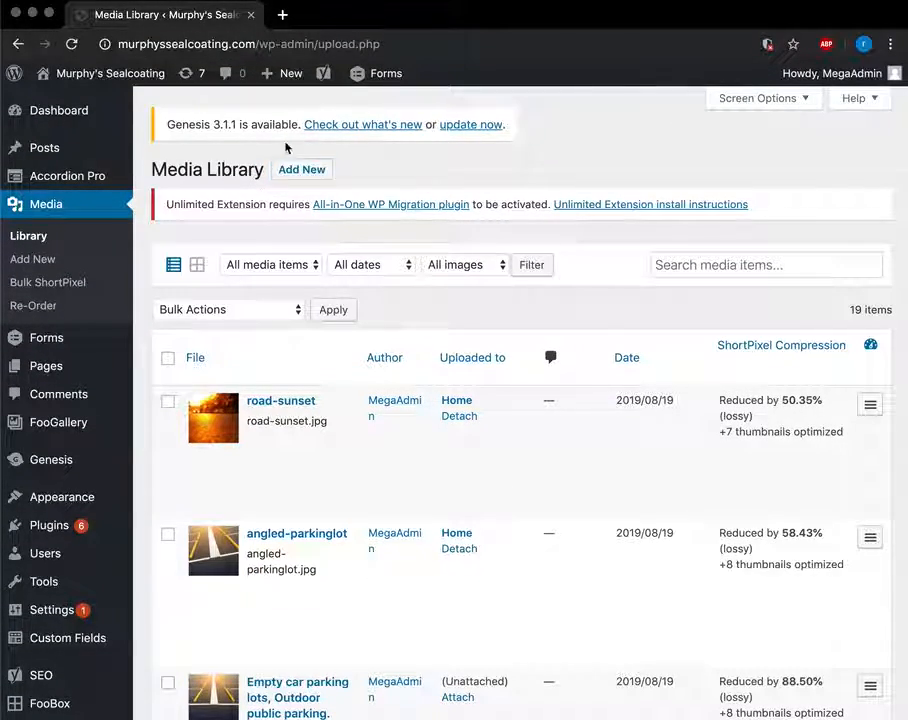
Open the Contact Us form (form 1) from the Forms list in the Gravity Forms editor.
{"action": "left_click", "coordinate": [42, 350]}
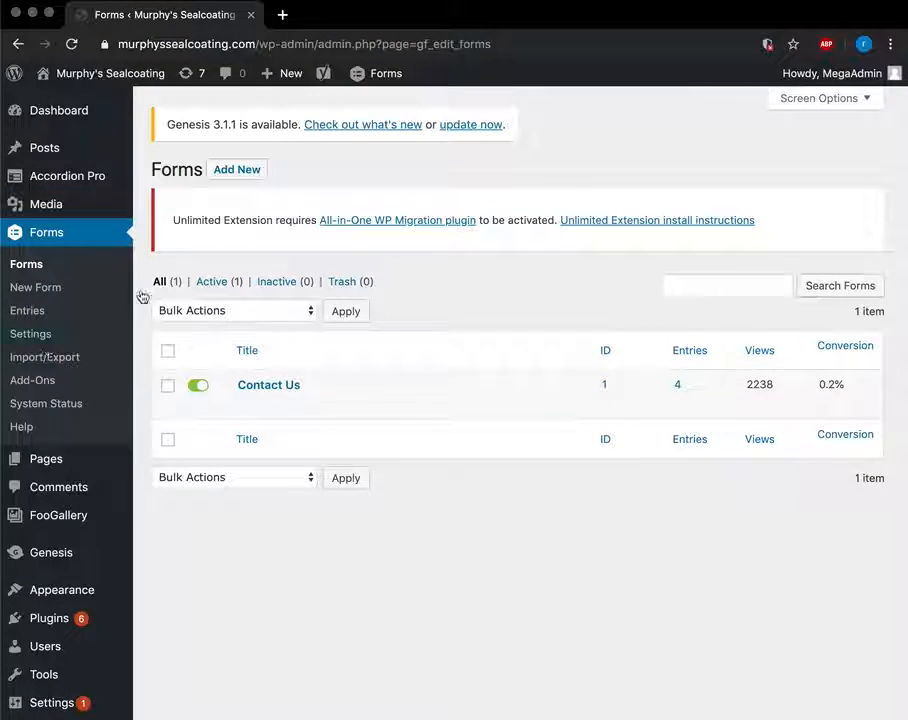
{"action": "left_click", "coordinate": [265, 387]}
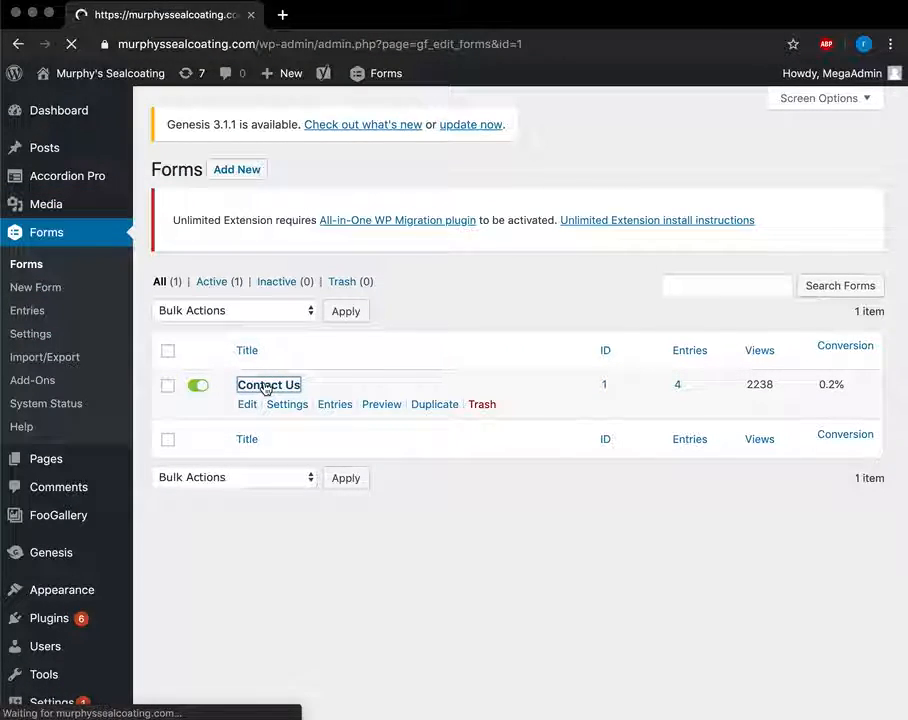
{"action": "scroll", "coordinate": [265, 388], "scroll_direction": "down", "scroll_amount": 5}
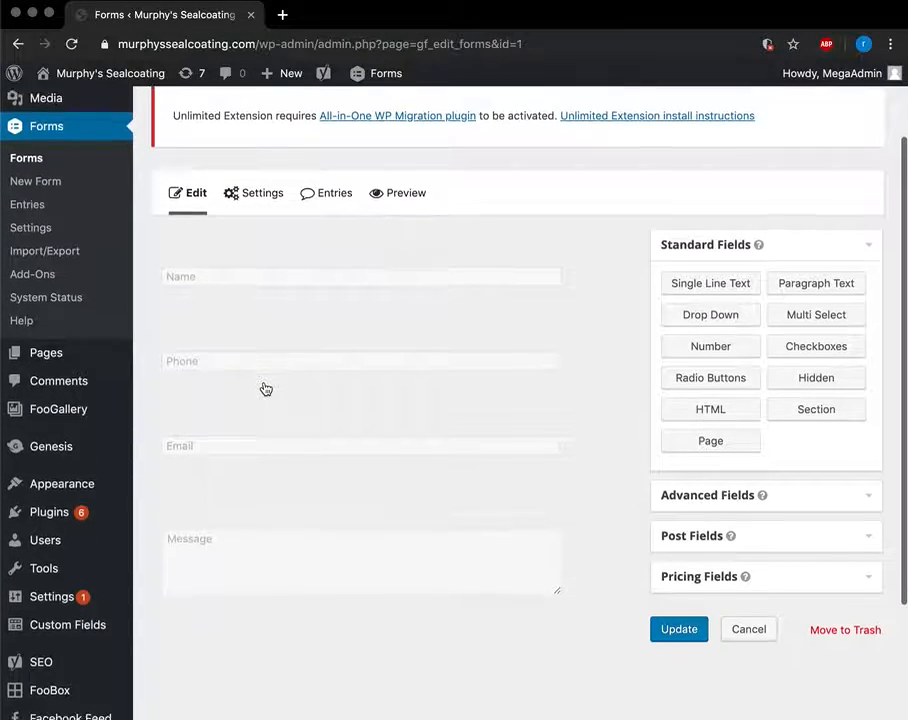
{"action": "scroll", "coordinate": [265, 388], "scroll_direction": "up", "scroll_amount": 1}
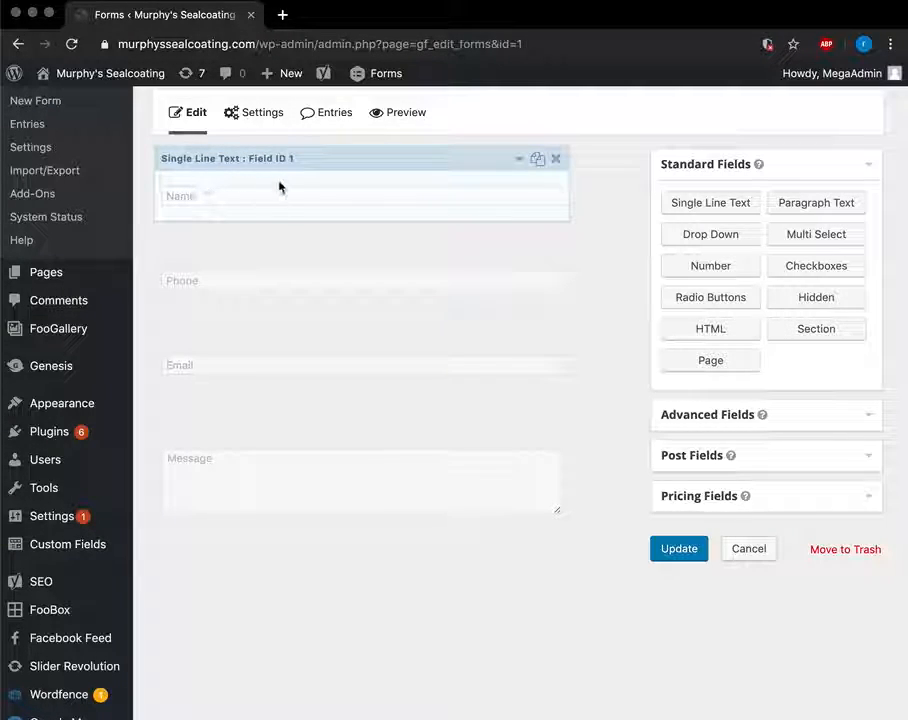
Add an Address field between Phone and Email and open its settings.
{"action": "left_click", "coordinate": [863, 420]}
{"action": "left_click_drag", "start_coordinate": [702, 318], "coordinate": [223, 334]}
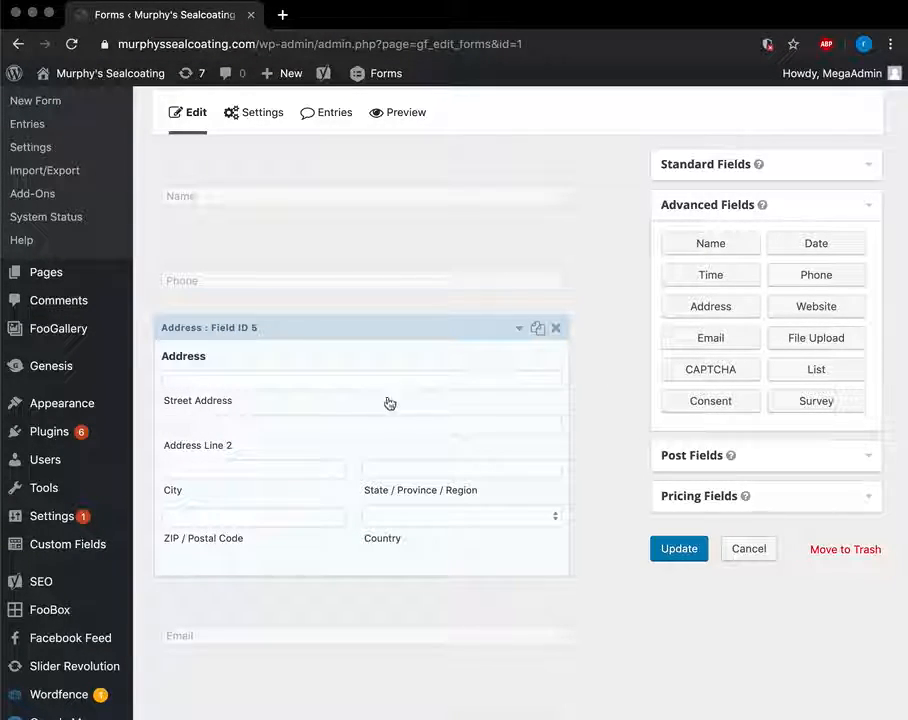
{"action": "left_click", "coordinate": [518, 331]}
{"action": "scroll", "coordinate": [474, 456], "scroll_direction": "down", "scroll_amount": 3}
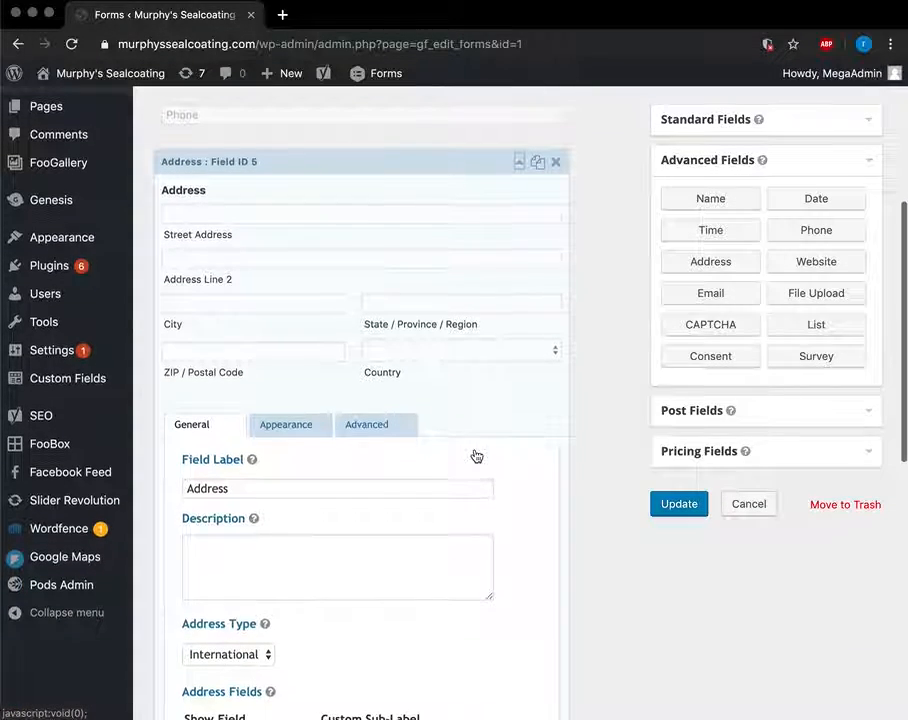
{"action": "scroll", "coordinate": [332, 507], "scroll_direction": "down", "scroll_amount": 5}
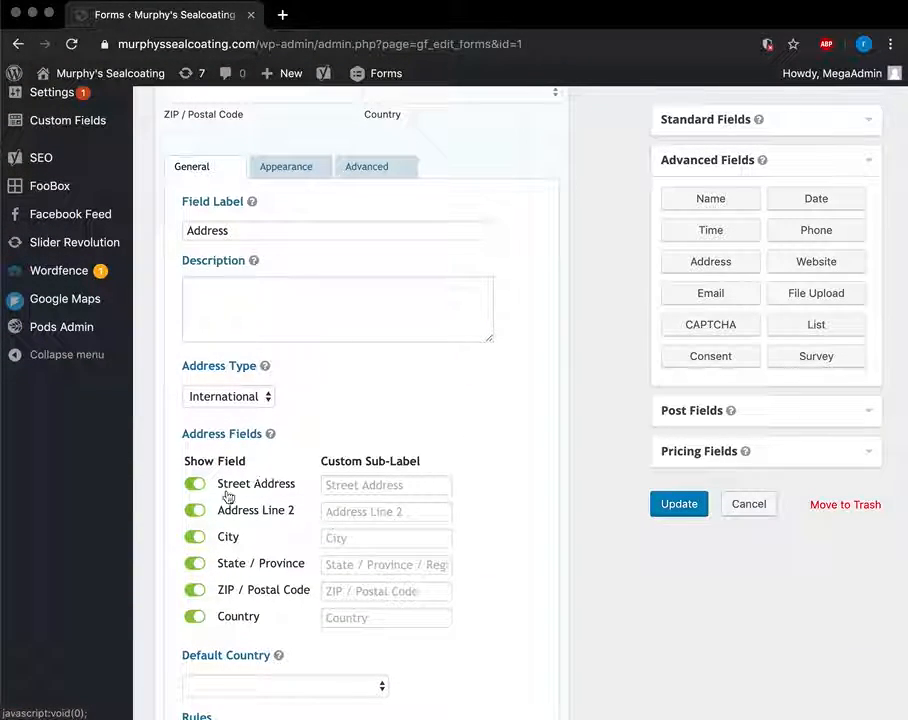
Hide the Address Line 2, Country and ZIP / Postal Code sub-fields.
{"action": "scroll", "coordinate": [218, 500], "scroll_direction": "up", "scroll_amount": 5}
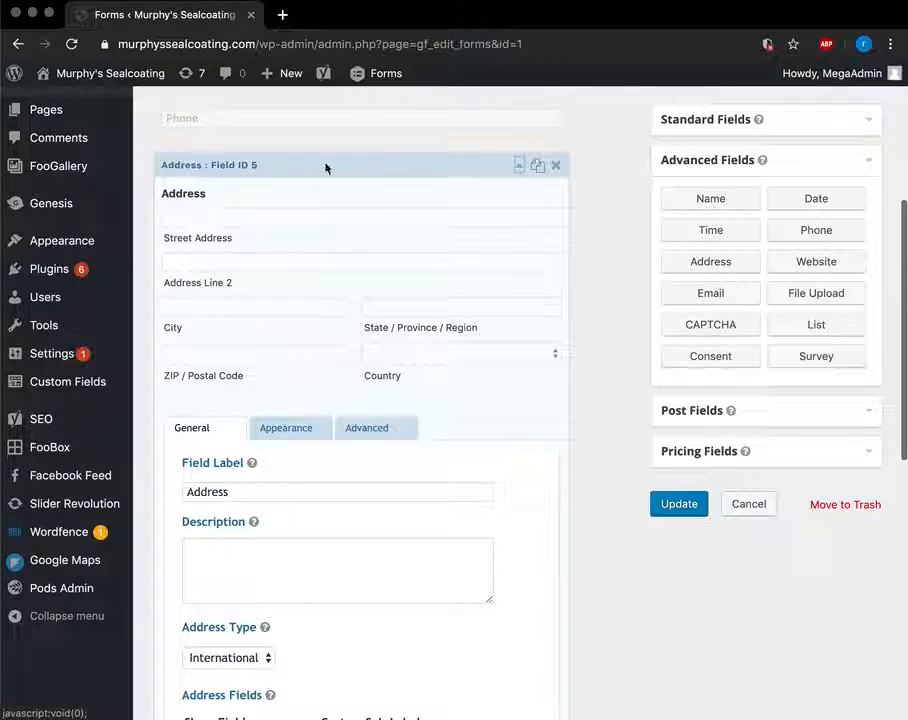
{"action": "scroll", "coordinate": [334, 373], "scroll_direction": "down", "scroll_amount": 7}
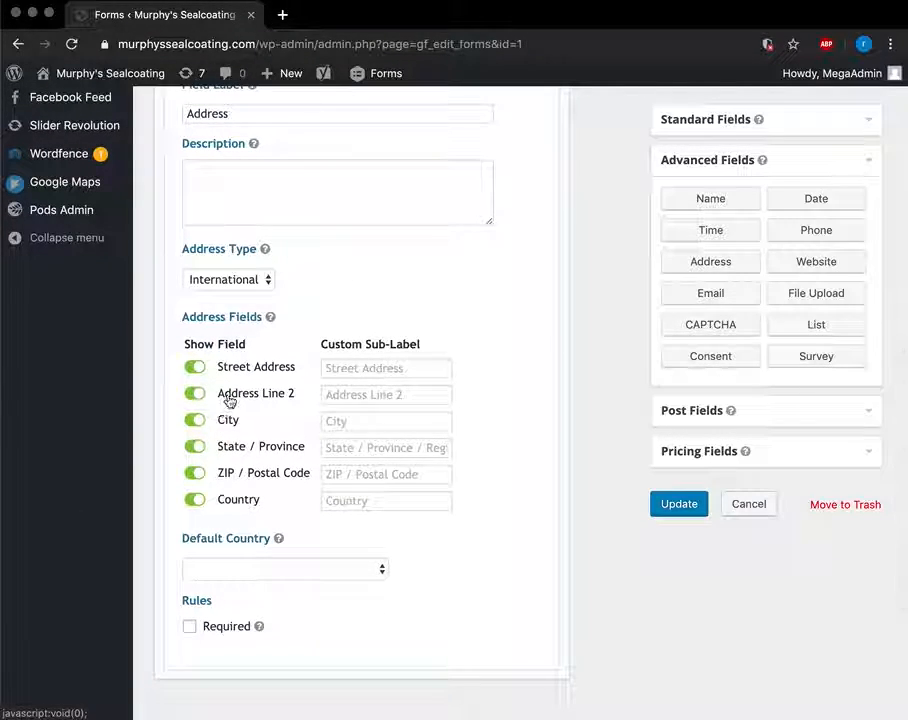
{"action": "left_click", "coordinate": [195, 394]}
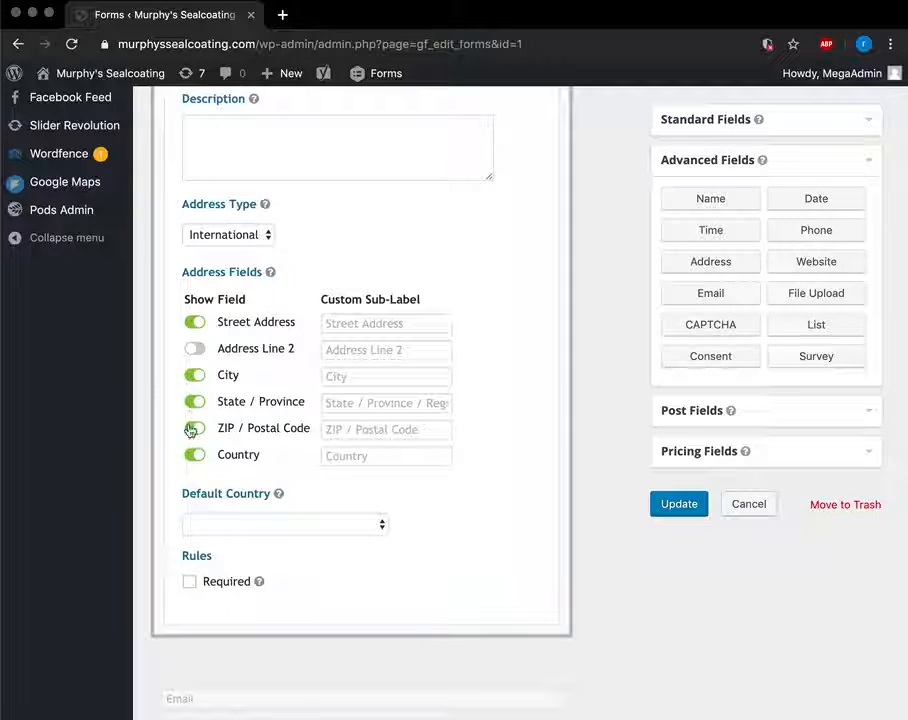
{"action": "left_click", "coordinate": [191, 456]}
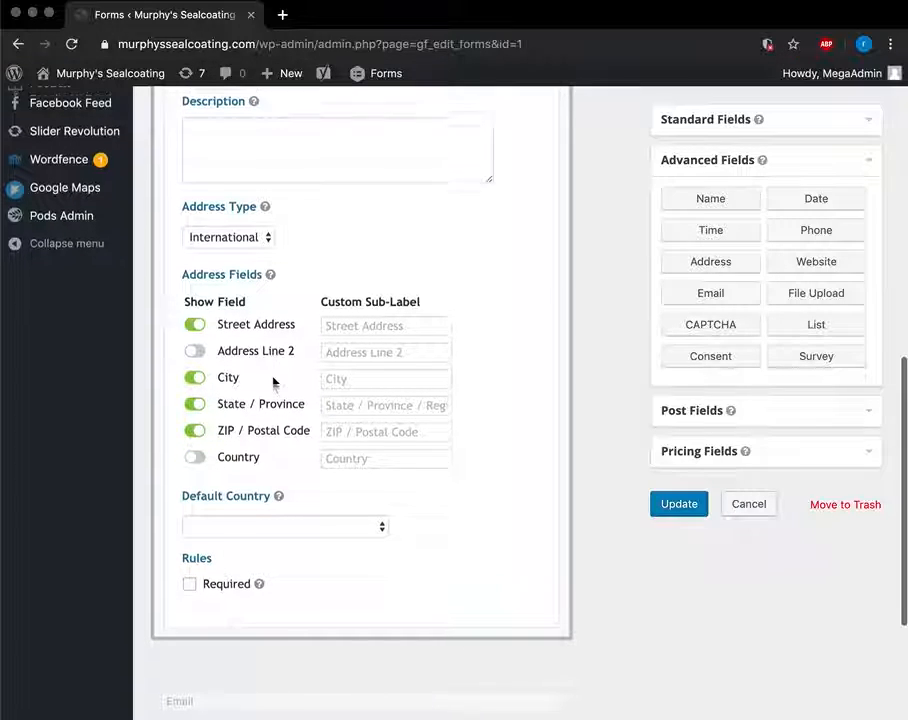
{"action": "scroll", "coordinate": [351, 428], "scroll_direction": "up", "scroll_amount": 6}
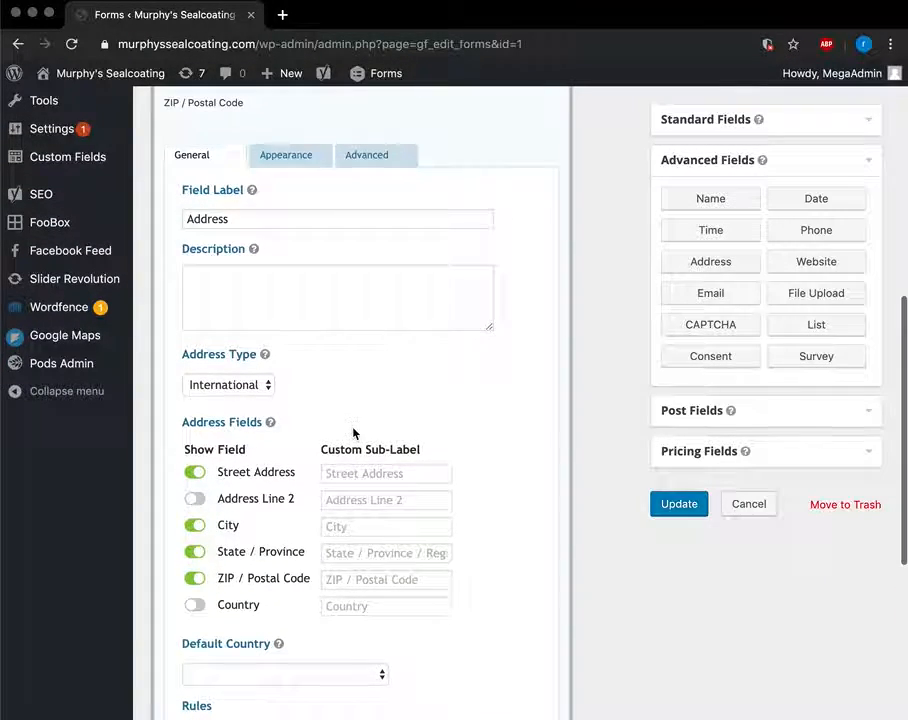
{"action": "scroll", "coordinate": [340, 330], "scroll_direction": "down", "scroll_amount": 2}
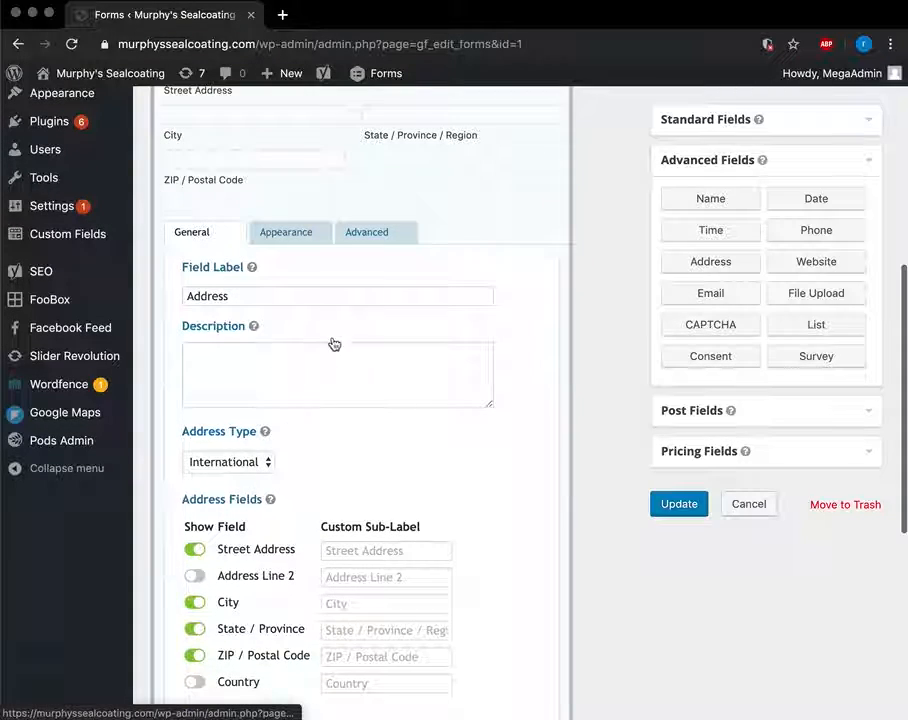
{"action": "left_click", "coordinate": [196, 657]}
{"action": "scroll", "coordinate": [322, 500], "scroll_direction": "up", "scroll_amount": 5}
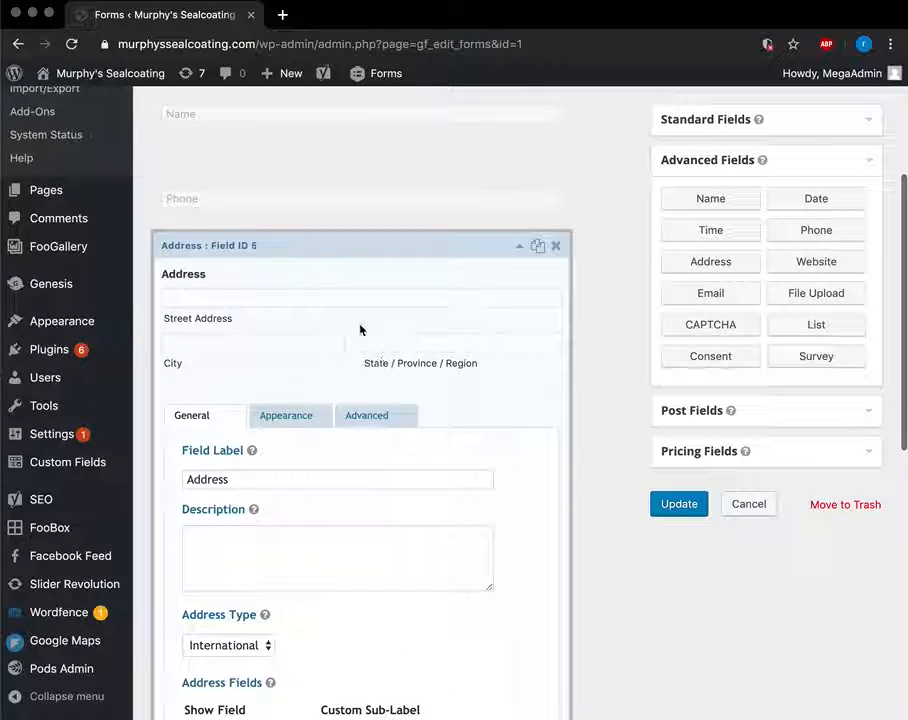
Delete the Address field from the form and confirm.
{"action": "left_click", "coordinate": [556, 246]}
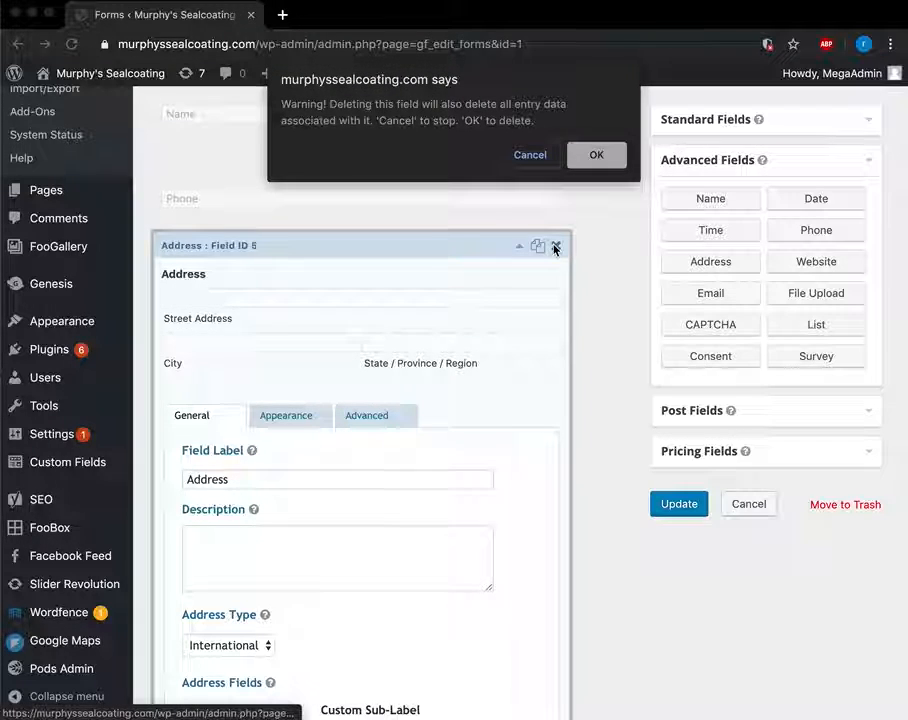
{"action": "left_click", "coordinate": [588, 158]}
{"action": "scroll", "coordinate": [464, 305], "scroll_direction": "up", "scroll_amount": 3}
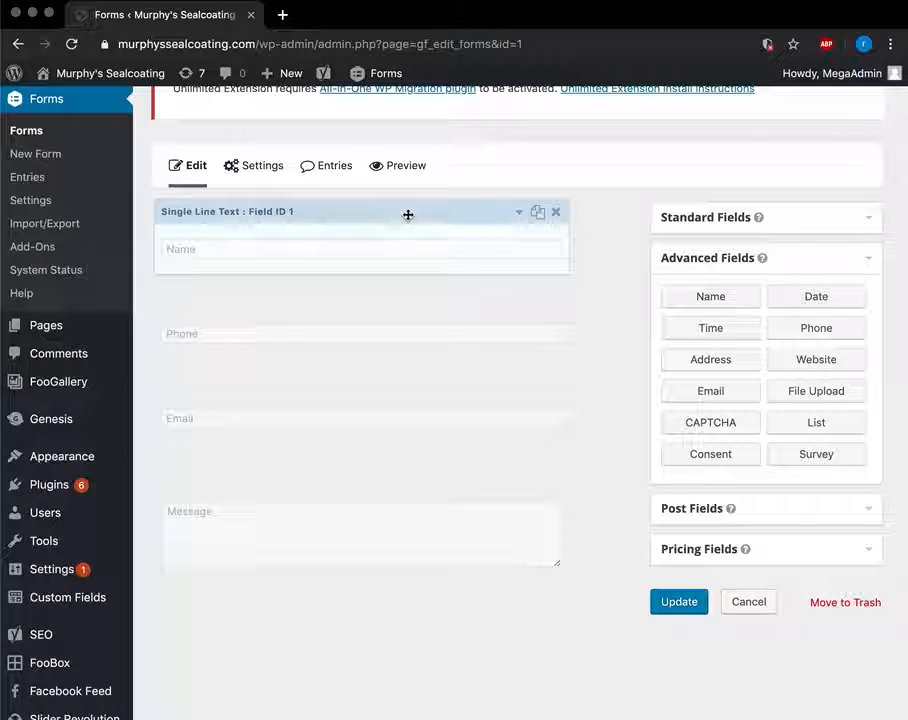
Relabel the Paragraph Text field from 'Message' to 'How can we help?'.
{"action": "mouse_move", "coordinate": [408, 215]}
{"action": "left_mouse_down"}
{"action": "mouse_move", "coordinate": [420, 369]}
{"action": "mouse_move", "coordinate": [412, 218]}
{"action": "left_mouse_up"}
{"action": "left_click_drag", "start_coordinate": [322, 468], "coordinate": [229, 523]}
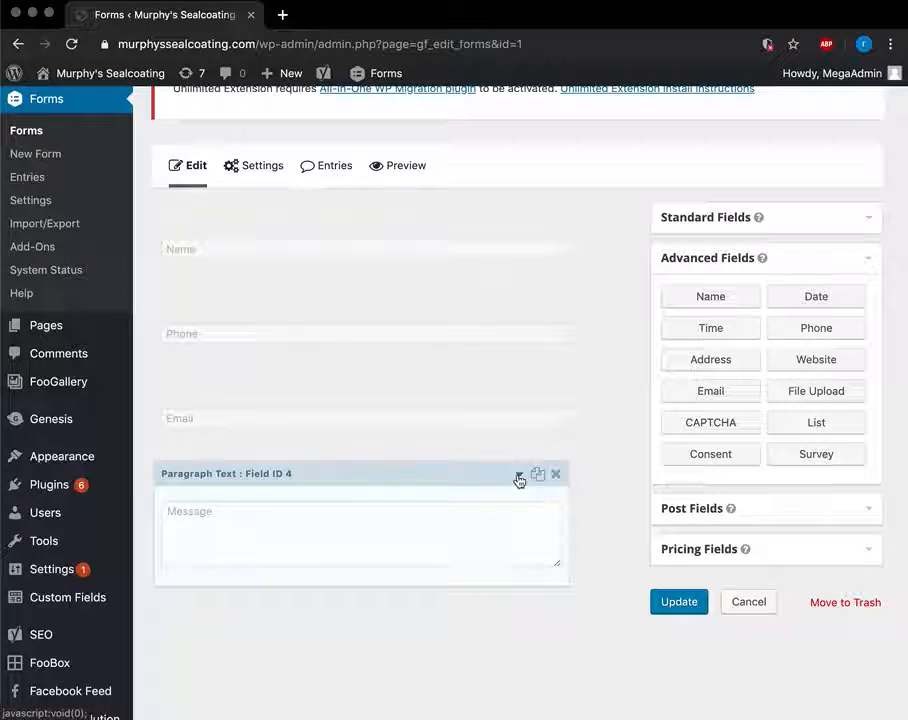
{"action": "scroll", "coordinate": [518, 481], "scroll_direction": "down", "scroll_amount": 2}
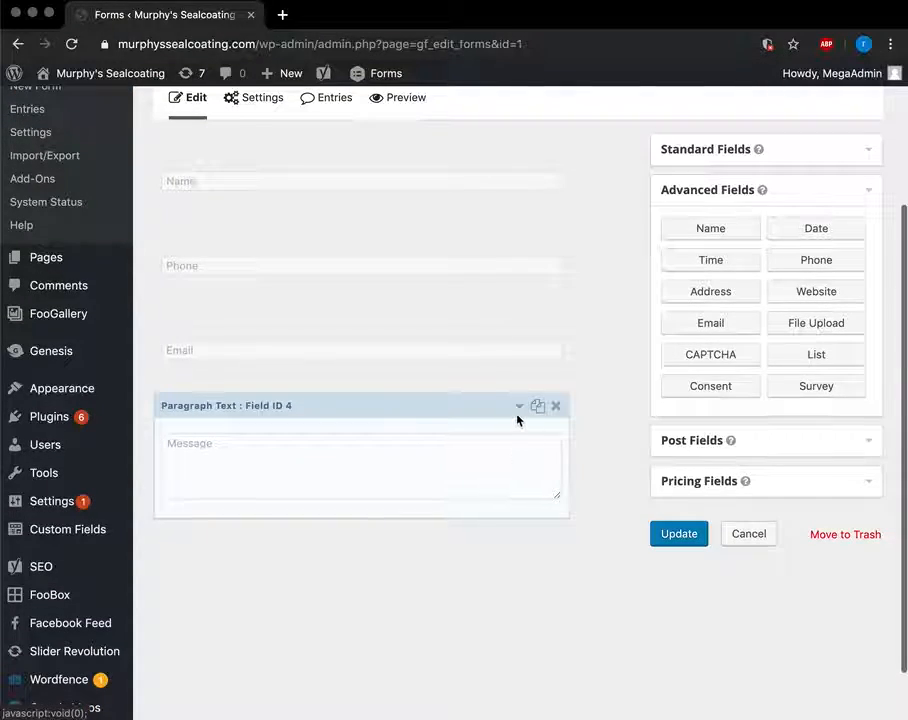
{"action": "left_click", "coordinate": [520, 405]}
{"action": "scroll", "coordinate": [415, 498], "scroll_direction": "down", "scroll_amount": 5}
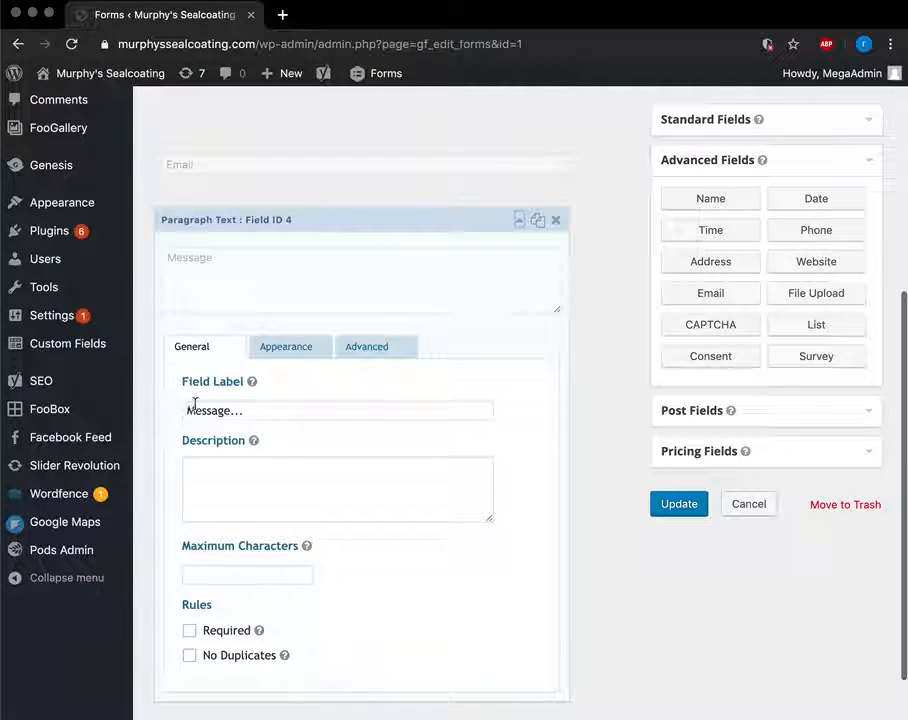
{"action": "left_click", "coordinate": [229, 411]}
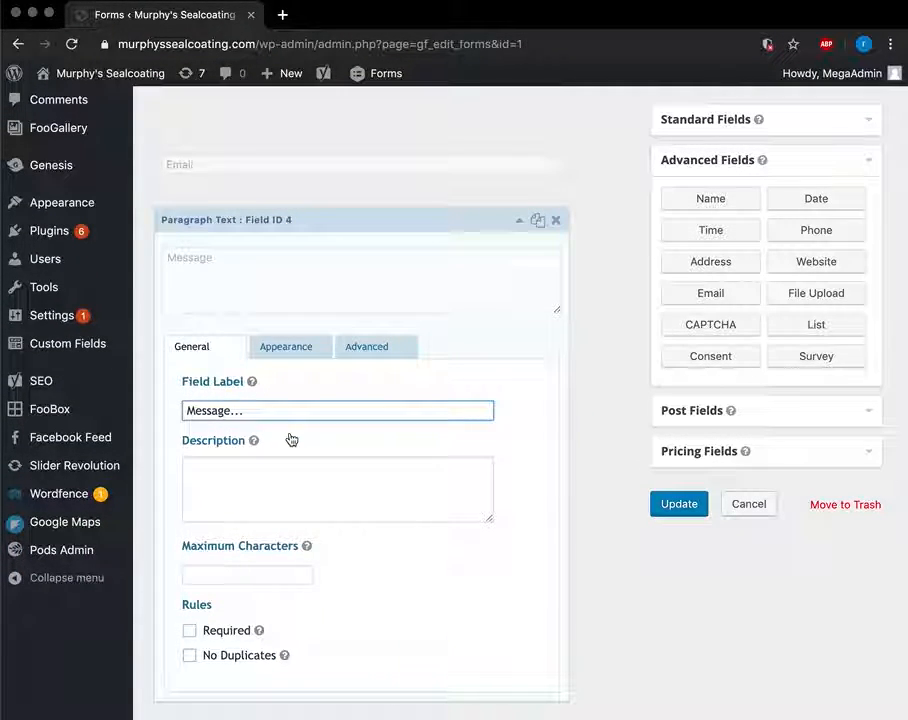
{"action": "key", "text": "BackSpace"}
{"action": "key", "text": "BackSpace"}
{"action": "key", "text": "BackSpace"}
{"action": "key", "text": "BackSpace"}
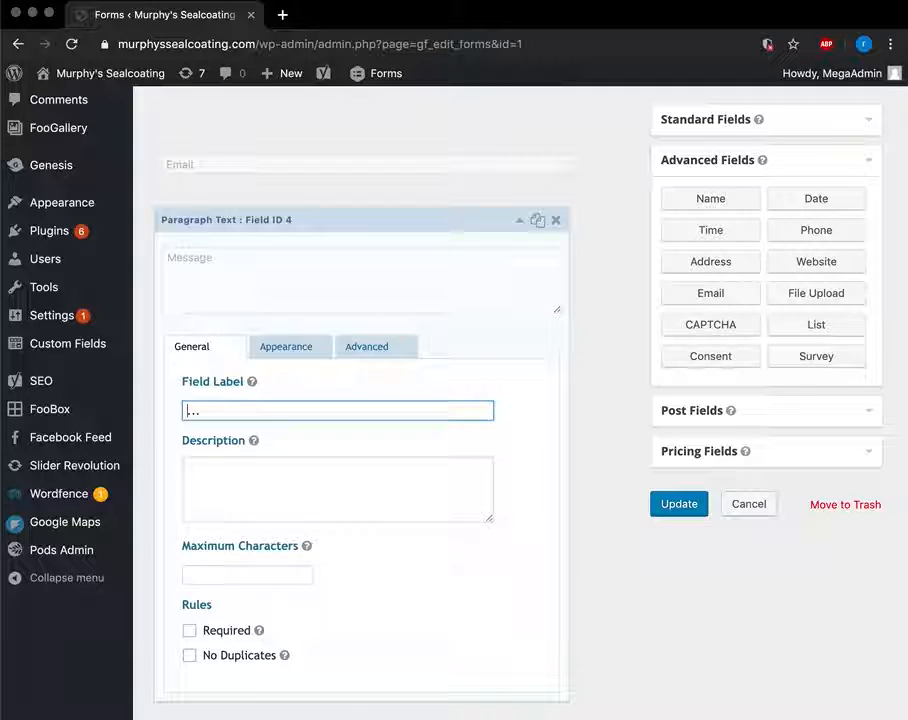
{"action": "type", "text": "How can we help?"}
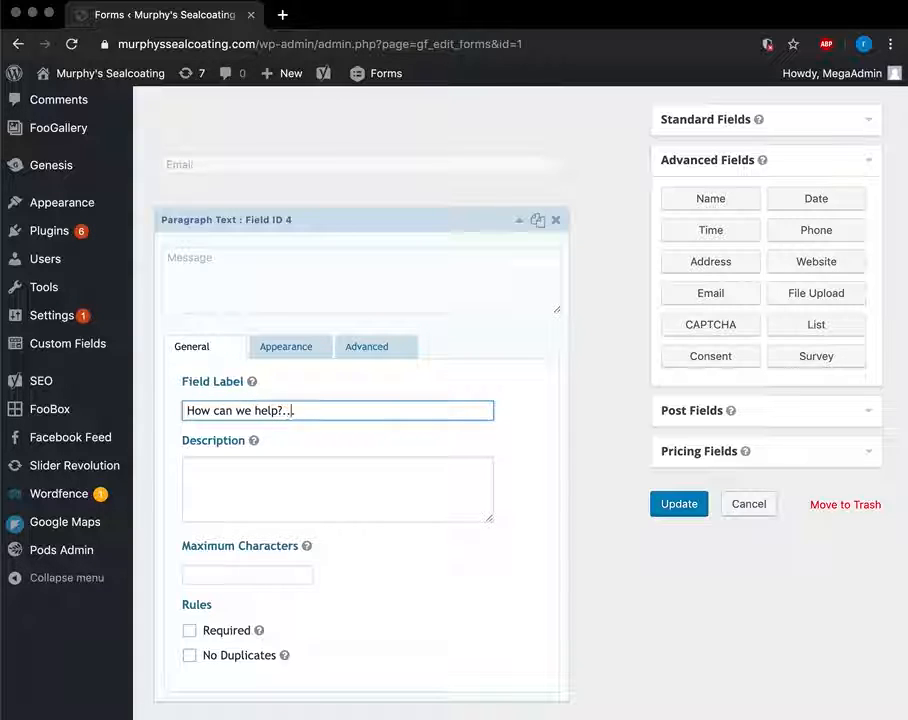
{"action": "left_click", "coordinate": [349, 312]}
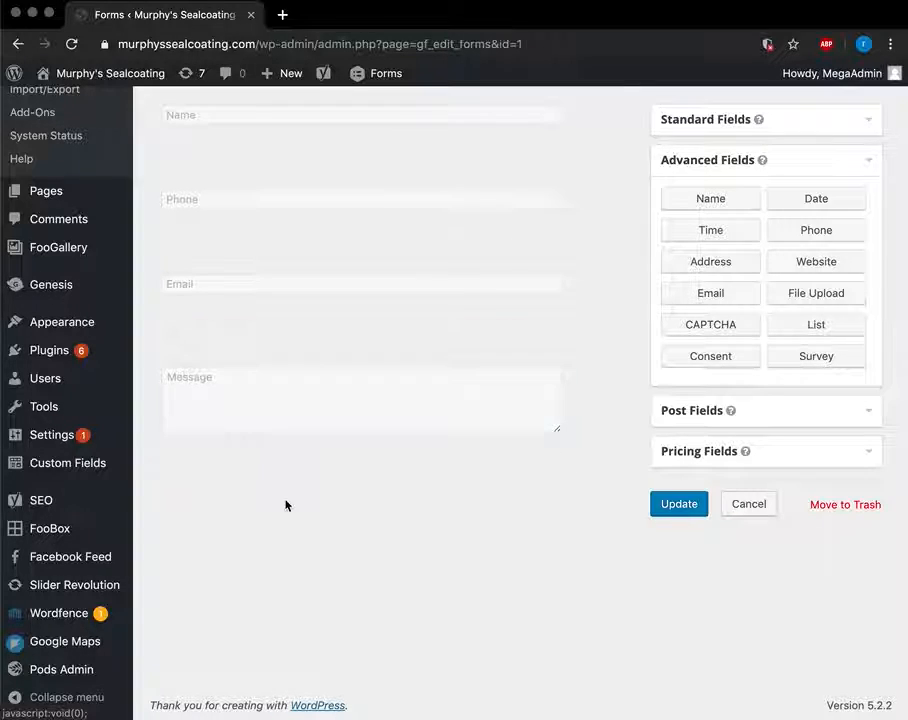
Clear the message field's Appearance placeholder text and click Update to save the form.
{"action": "left_click", "coordinate": [521, 345]}
{"action": "left_click", "coordinate": [290, 468]}
{"action": "scroll", "coordinate": [310, 500], "scroll_direction": "down", "scroll_amount": 3}
{"action": "double_click", "coordinate": [235, 383]}
{"action": "type", "text": "How can we help?"}
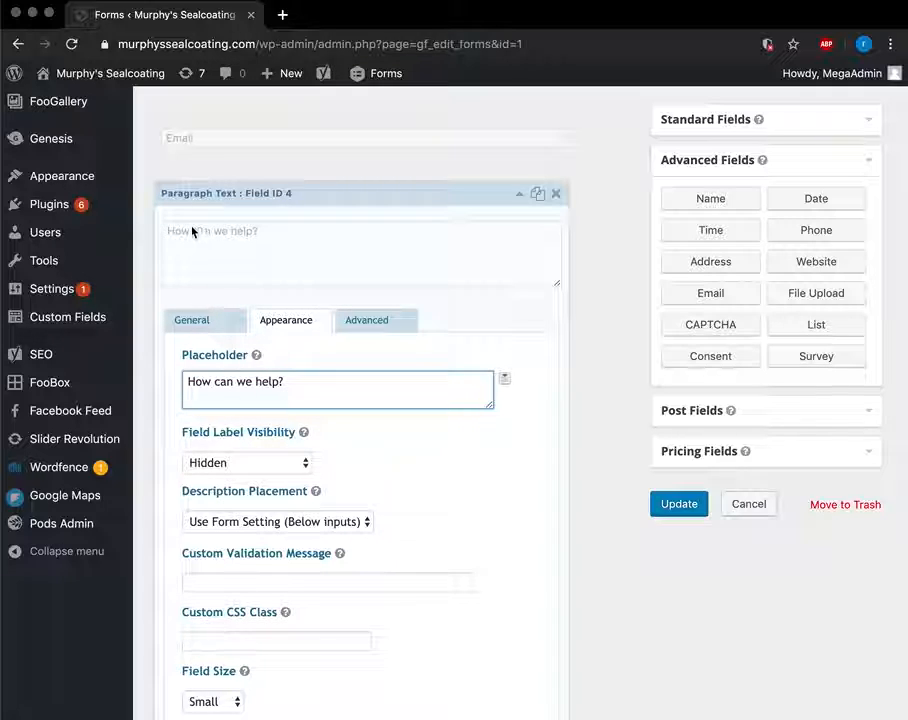
{"action": "key", "text": "ctrl+a"}
{"action": "key", "text": "BackSpace"}
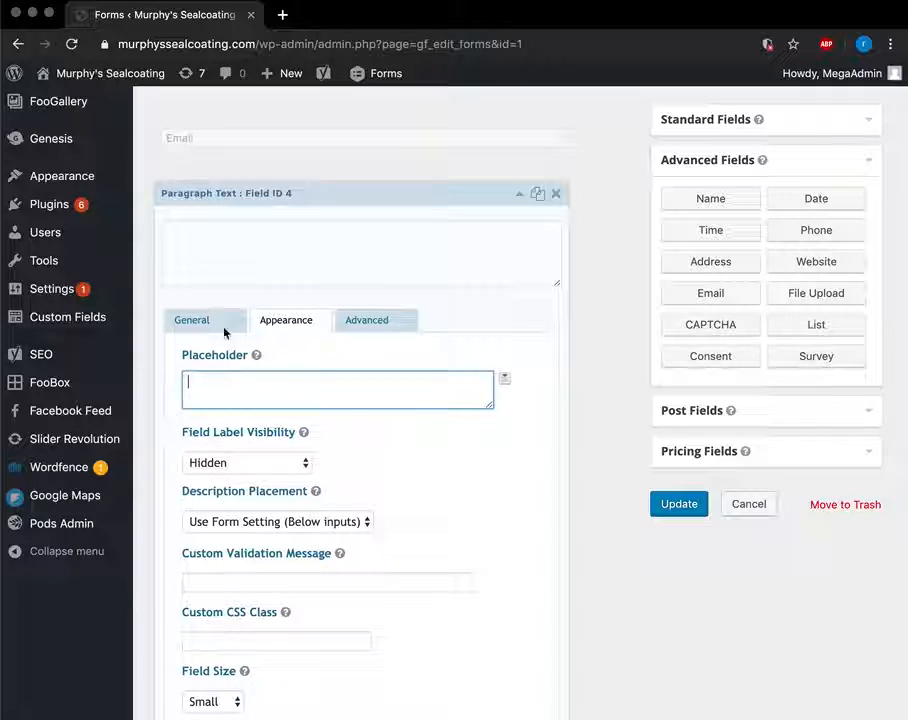
{"action": "left_click", "coordinate": [520, 194]}
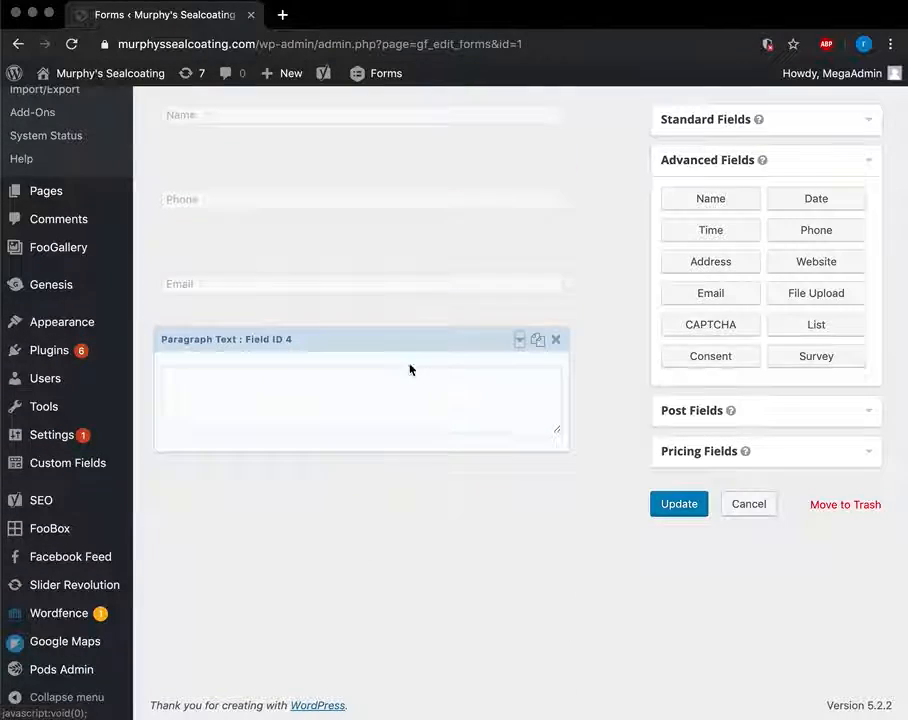
{"action": "scroll", "coordinate": [377, 150], "scroll_direction": "up", "scroll_amount": 3}
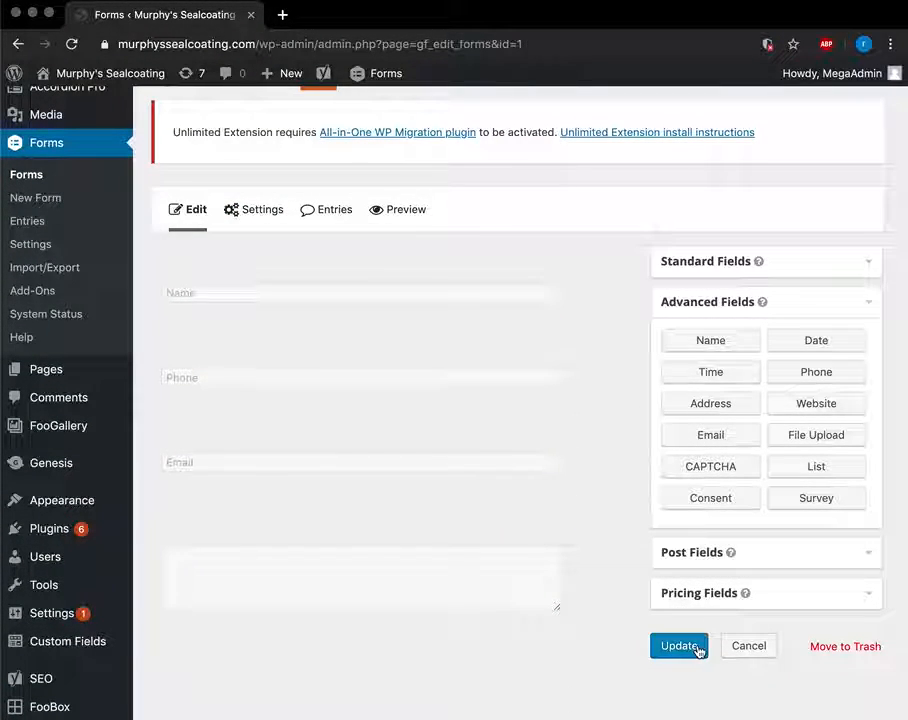
{"action": "left_click", "coordinate": [874, 313]}
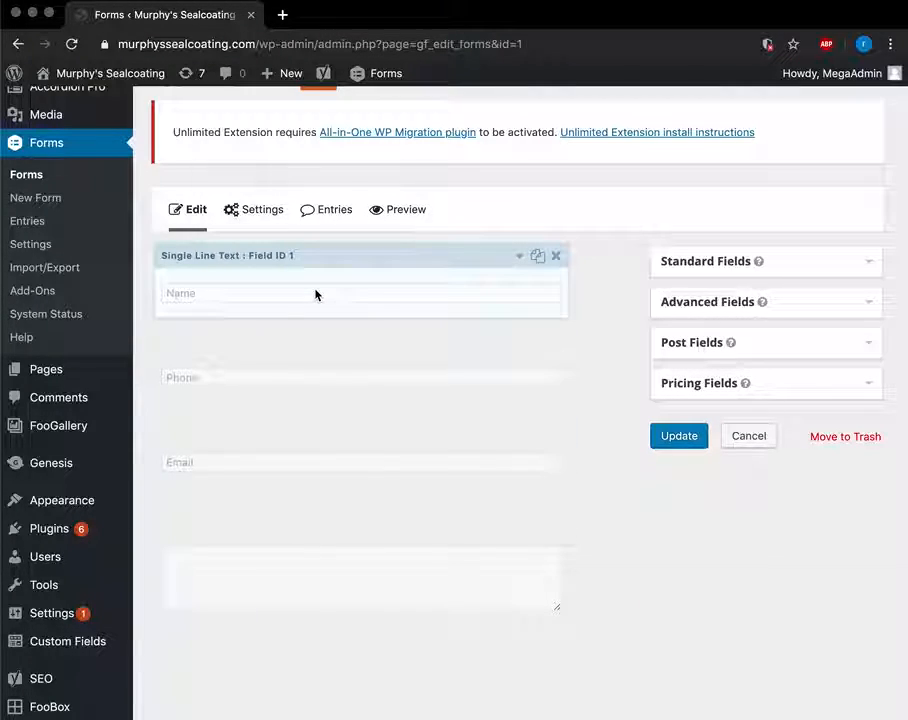
Open the Home page for editing from the Pages list.
{"action": "left_click", "coordinate": [42, 377]}
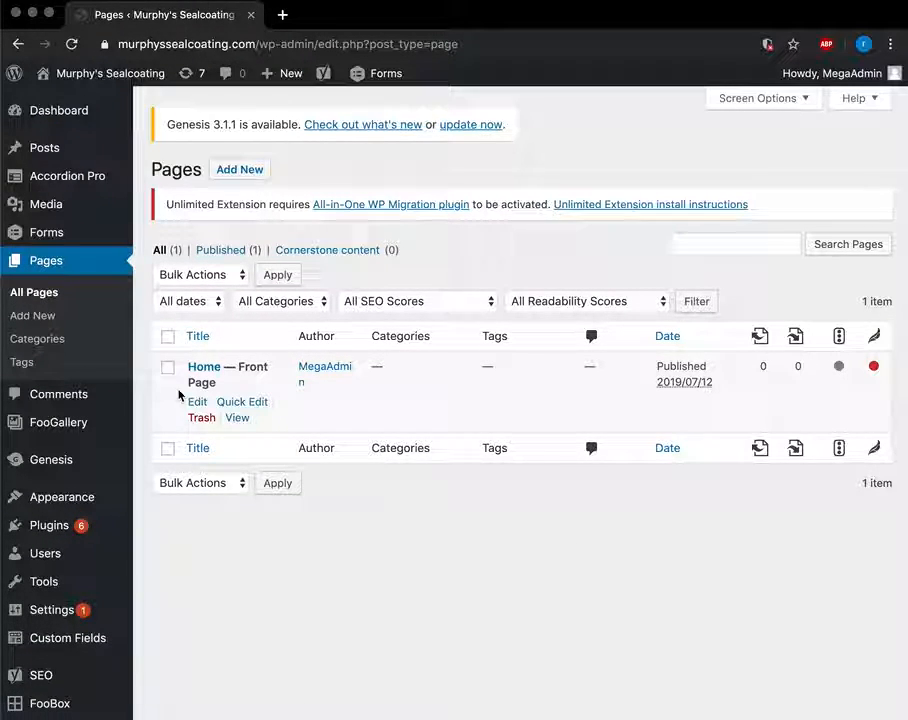
{"action": "left_click", "coordinate": [201, 371]}
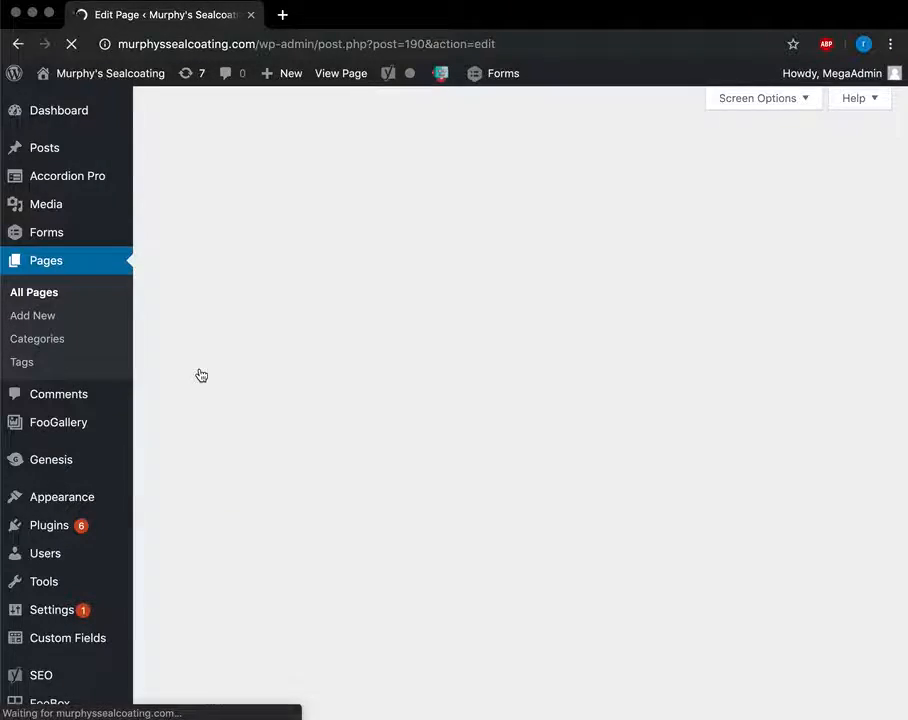
{"action": "scroll", "coordinate": [566, 456], "scroll_direction": "down", "scroll_amount": 4}
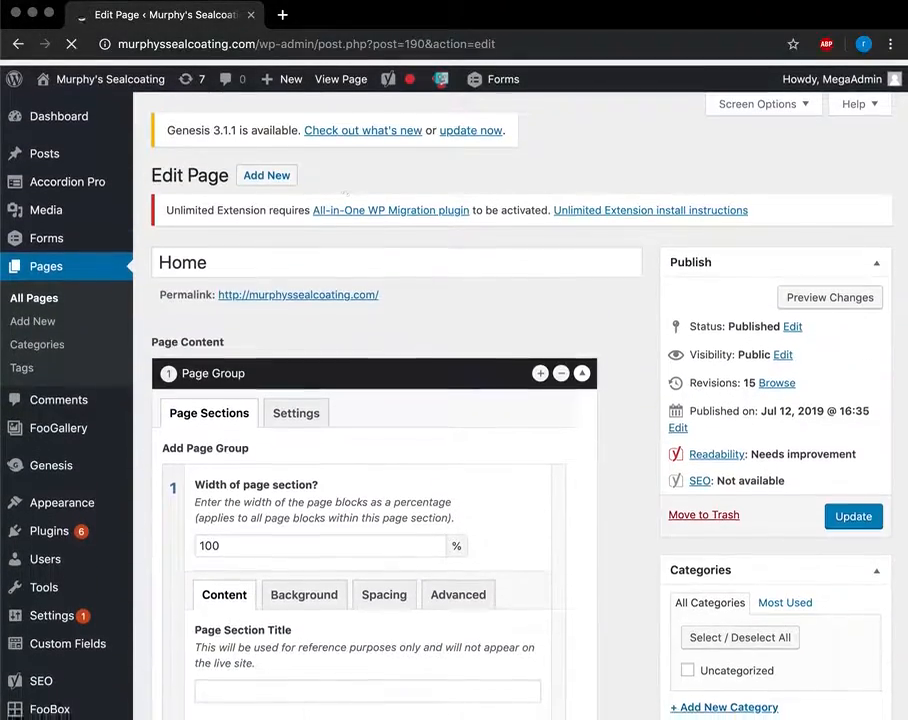
Load the live murphyssealcoating.com homepage in a new tab and scroll through it.
{"action": "left_click", "coordinate": [282, 14]}
{"action": "type", "text": "mur"}
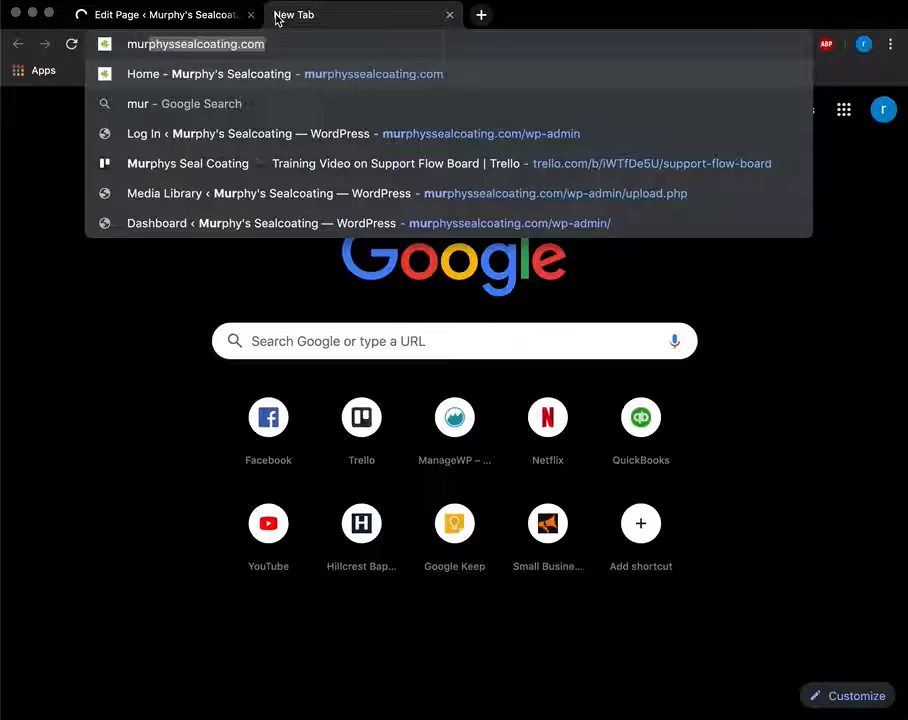
{"action": "key", "text": "Return"}
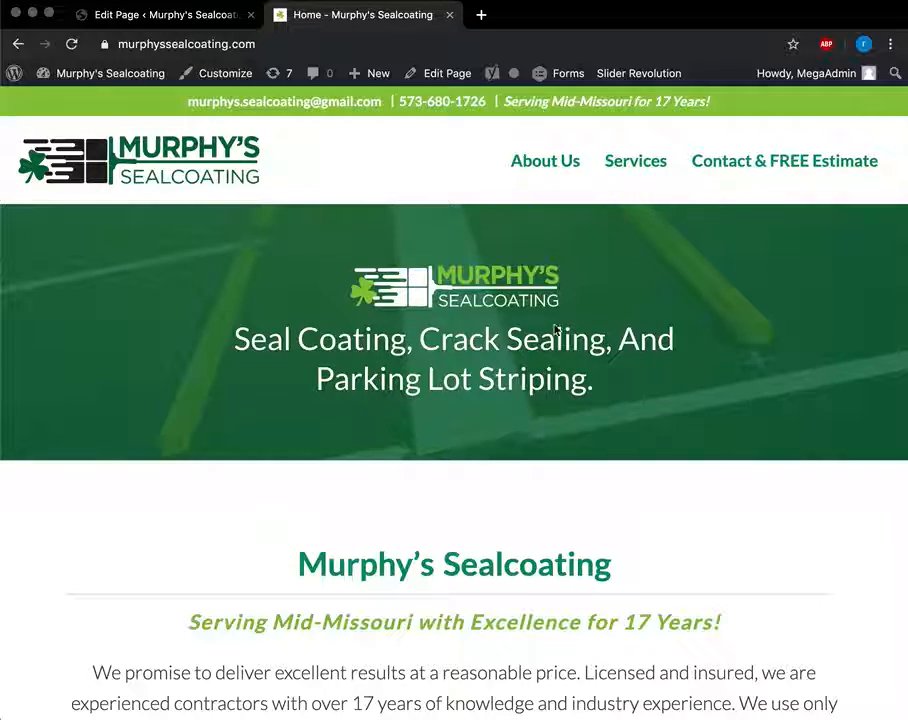
{"action": "scroll", "coordinate": [297, 345], "scroll_direction": "down", "scroll_amount": 5}
{"action": "scroll", "coordinate": [459, 489], "scroll_direction": "down", "scroll_amount": 3}
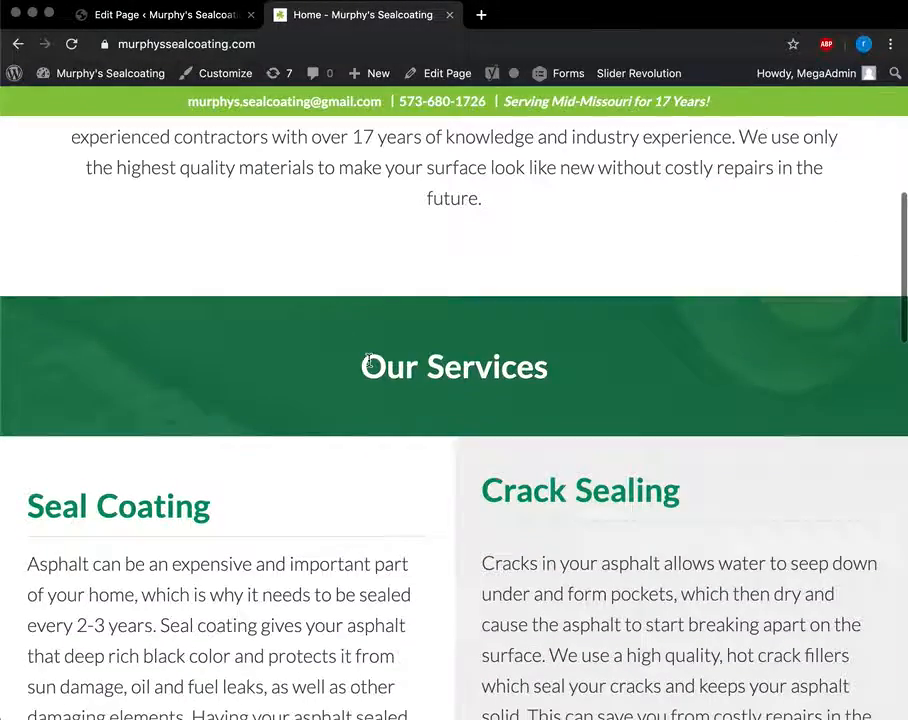
{"action": "scroll", "coordinate": [408, 500], "scroll_direction": "down", "scroll_amount": 10}
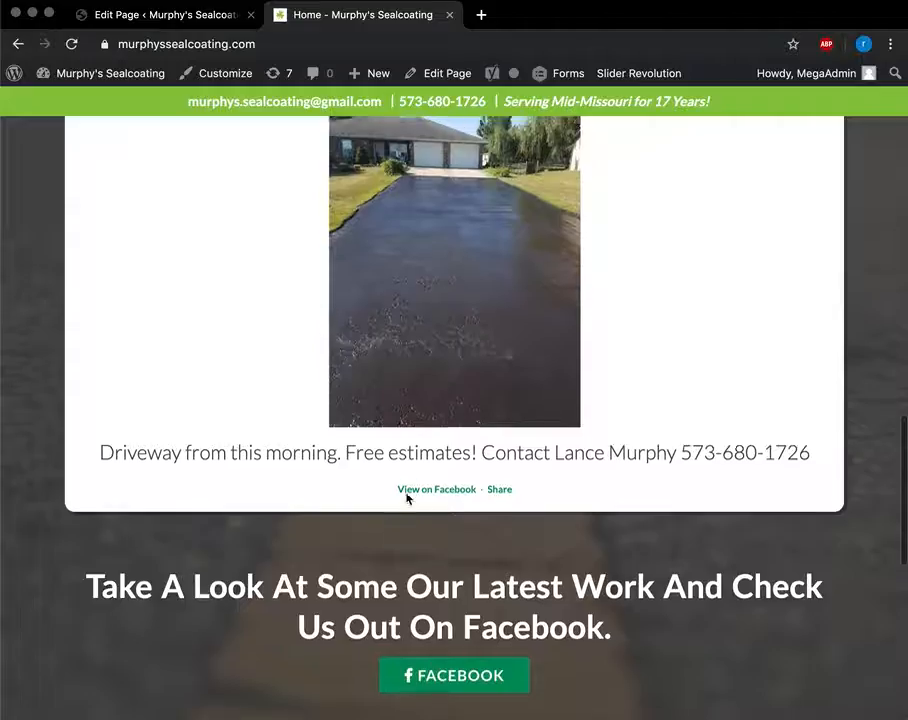
{"action": "scroll", "coordinate": [298, 120], "scroll_direction": "up", "scroll_amount": 15}
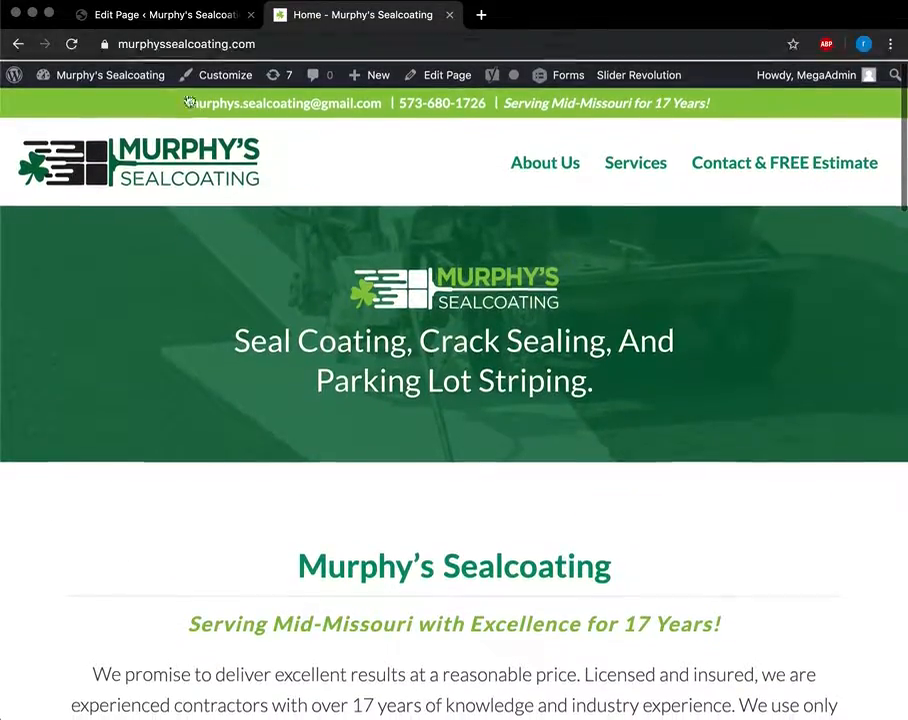
{"action": "left_click", "coordinate": [178, 15]}
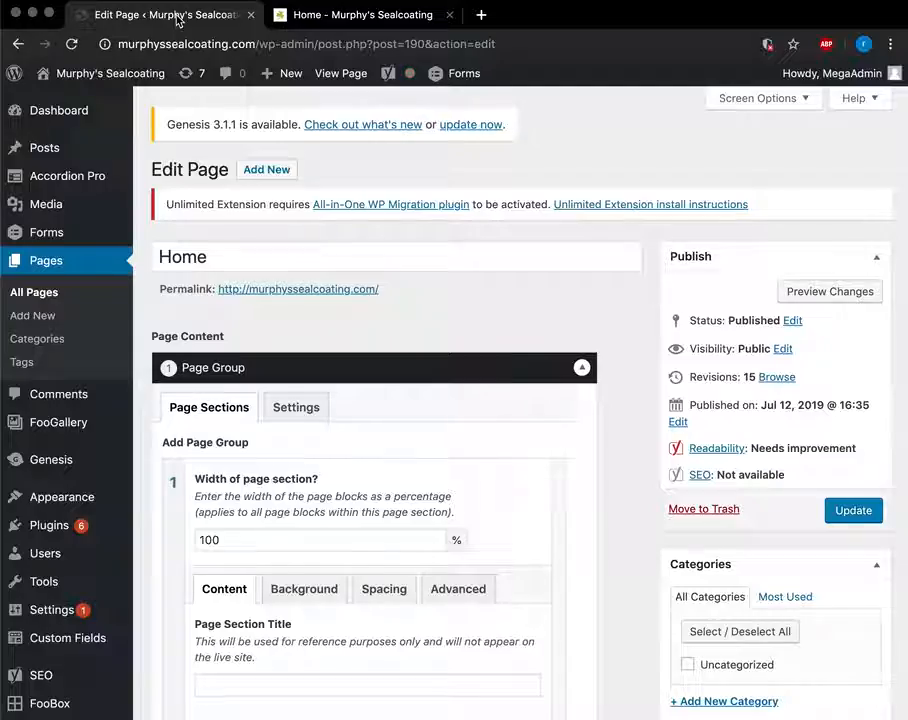
{"action": "scroll", "coordinate": [391, 442], "scroll_direction": "down", "scroll_amount": 6}
{"action": "scroll", "coordinate": [391, 436], "scroll_direction": "up", "scroll_amount": 3}
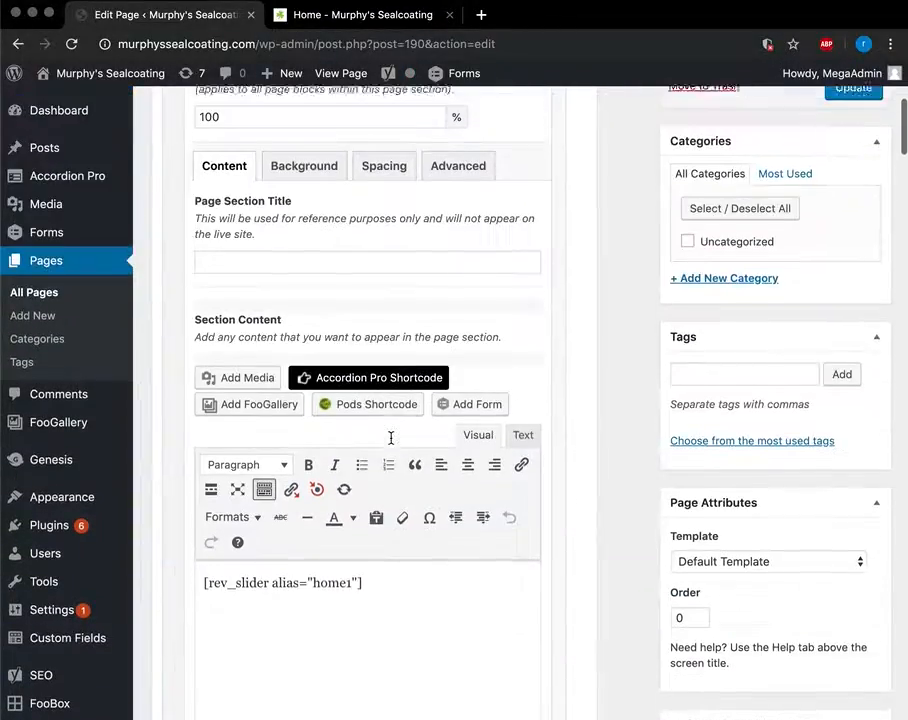
{"action": "left_click", "coordinate": [373, 20]}
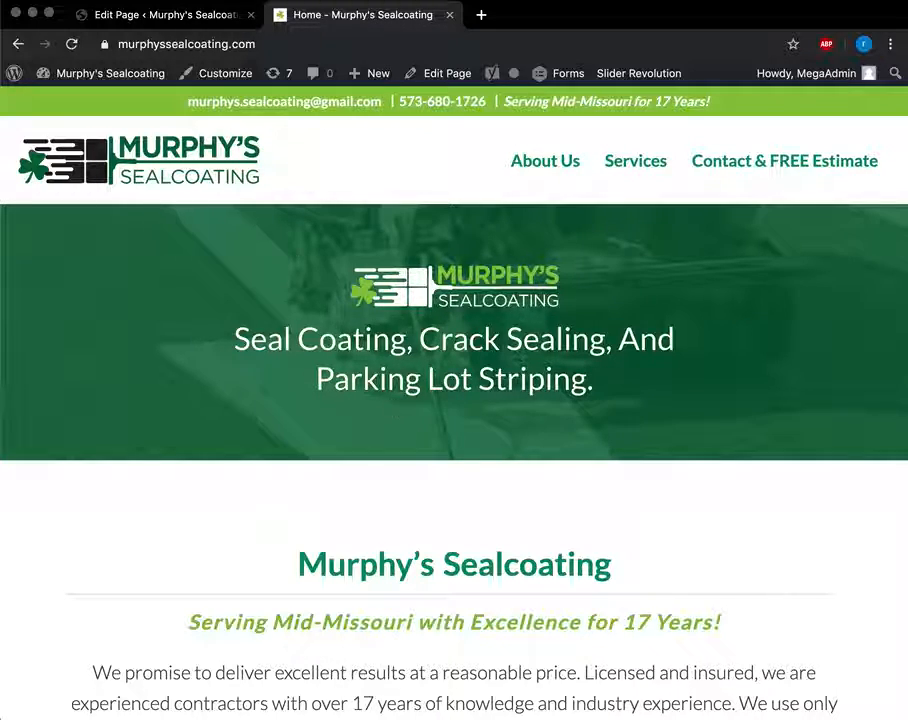
{"action": "left_click", "coordinate": [118, 14]}
{"action": "scroll", "coordinate": [230, 496], "scroll_direction": "down", "scroll_amount": 5}
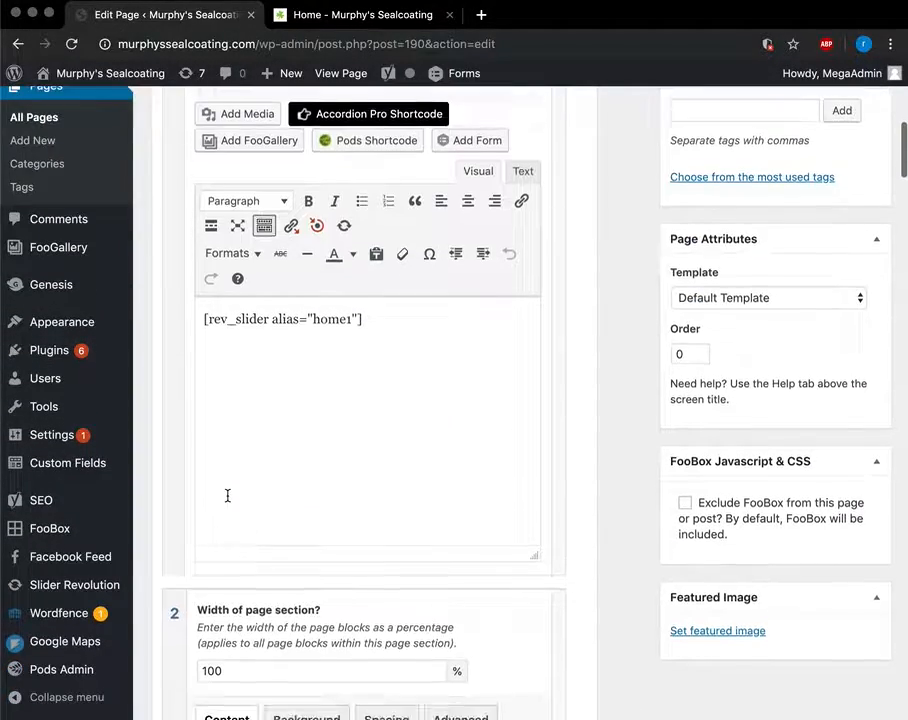
{"action": "scroll", "coordinate": [416, 380], "scroll_direction": "up", "scroll_amount": 3}
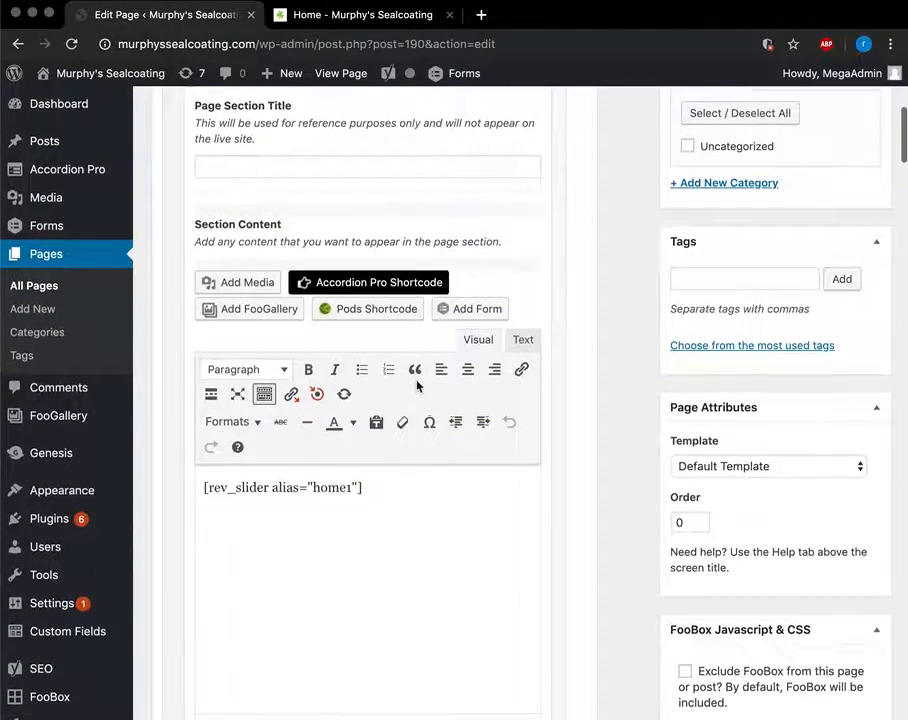
{"action": "scroll", "coordinate": [236, 531], "scroll_direction": "down", "scroll_amount": 12}
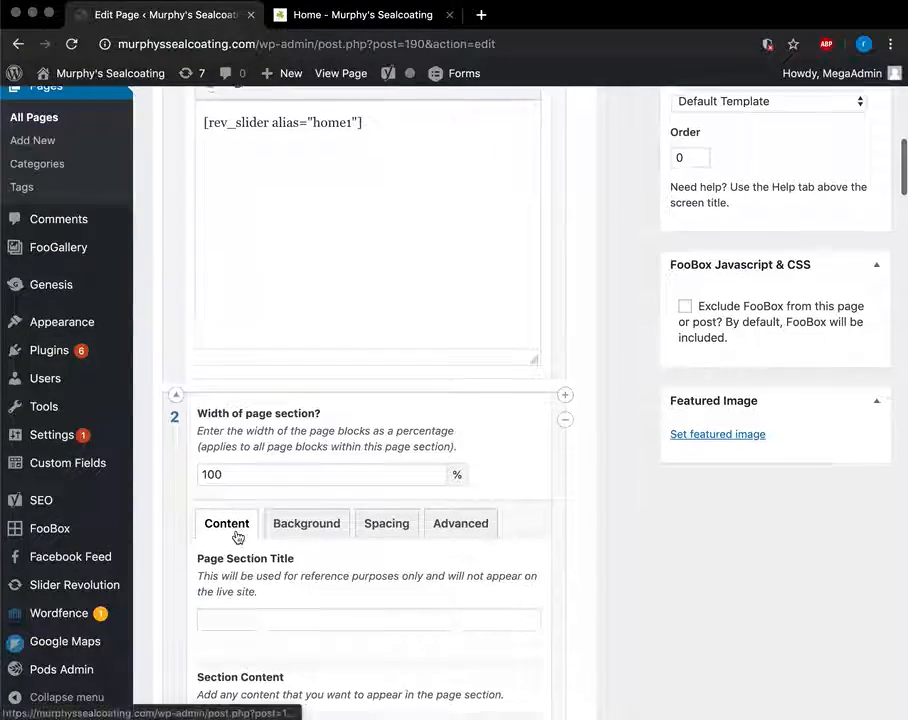
{"action": "scroll", "coordinate": [590, 488], "scroll_direction": "down", "scroll_amount": 5}
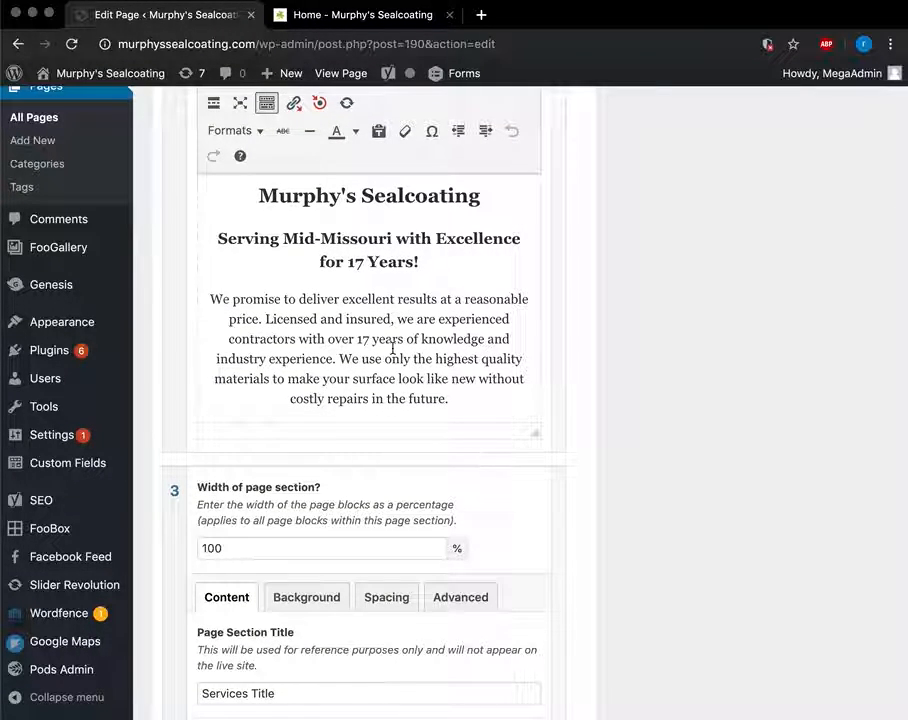
Try left and right alignment on the Services intro paragraph, leaving it centered.
{"action": "left_click", "coordinate": [430, 372]}
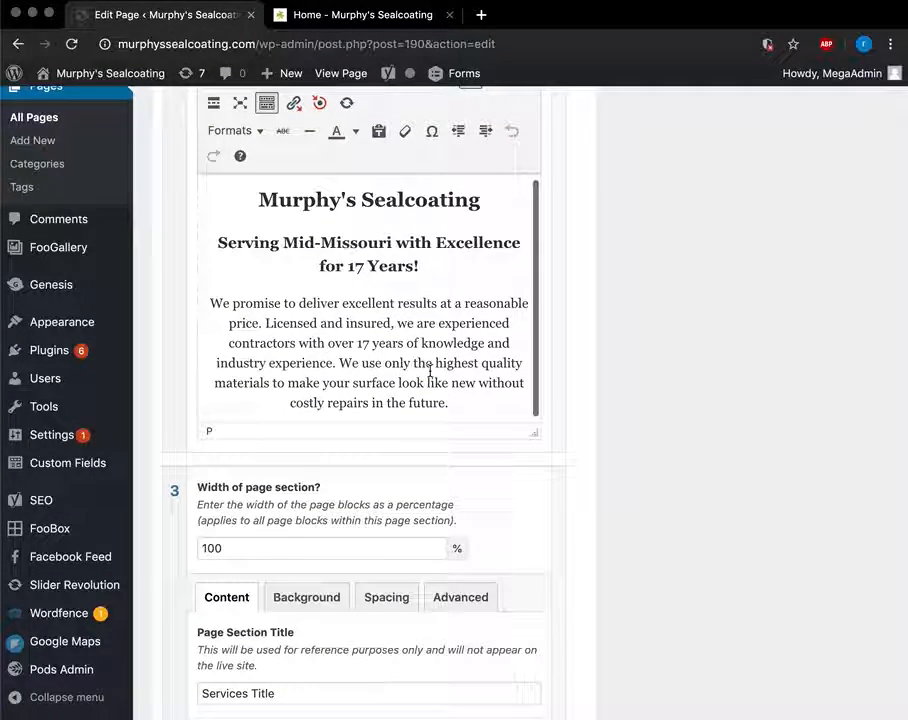
{"action": "left_click_drag", "start_coordinate": [455, 406], "coordinate": [260, 231]}
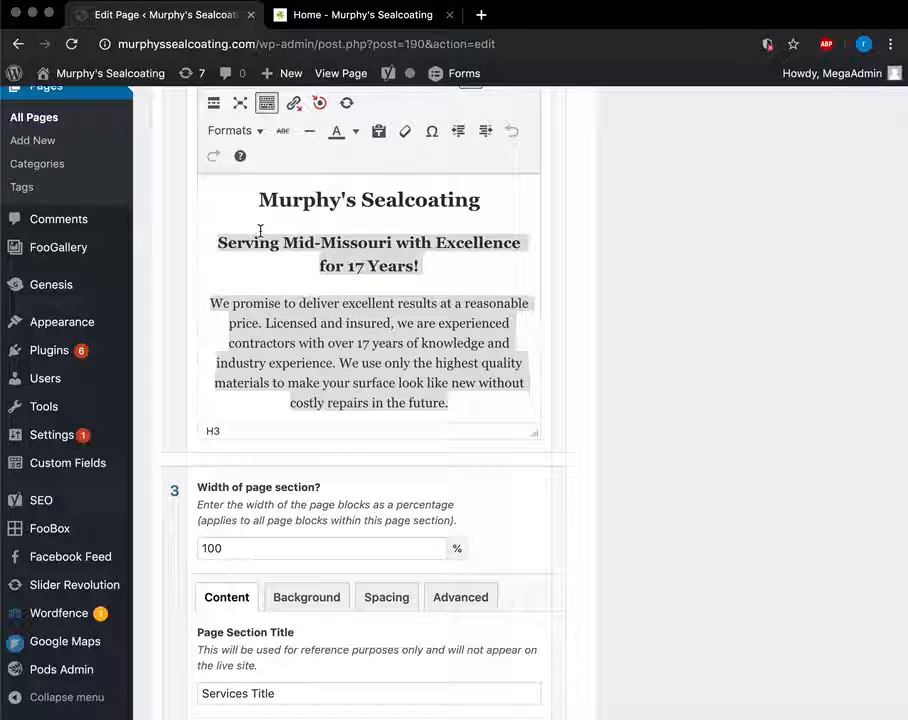
{"action": "left_click", "coordinate": [307, 299]}
{"action": "scroll", "coordinate": [669, 315], "scroll_direction": "up", "scroll_amount": 3}
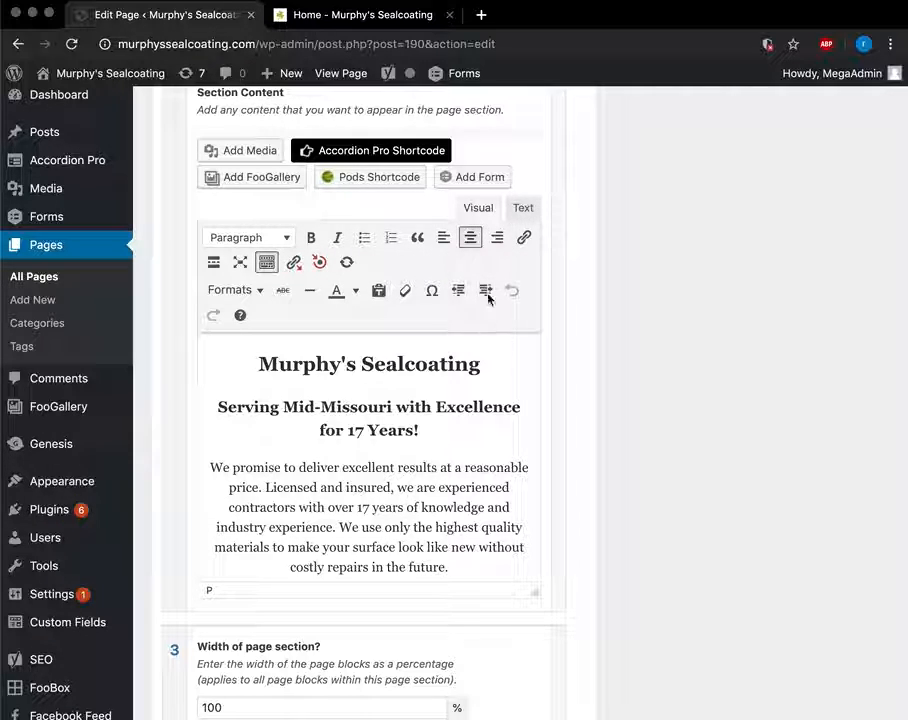
{"action": "left_click", "coordinate": [443, 238]}
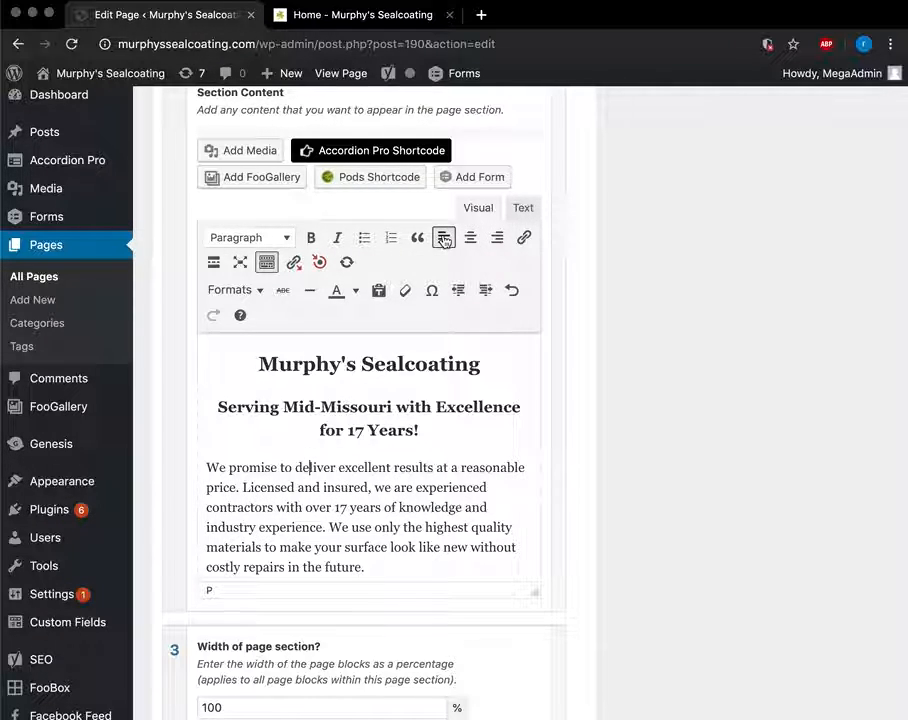
{"action": "left_click", "coordinate": [498, 238]}
{"action": "left_click", "coordinate": [470, 238]}
{"action": "scroll", "coordinate": [442, 442], "scroll_direction": "down", "scroll_amount": 1}
{"action": "scroll", "coordinate": [442, 442], "scroll_direction": "up", "scroll_amount": 1}
Compare the editor with the live Our Services section, checking text colours without changing any.
{"action": "scroll", "coordinate": [442, 442], "scroll_direction": "down", "scroll_amount": 1}
{"action": "scroll", "coordinate": [673, 608], "scroll_direction": "down", "scroll_amount": 10}
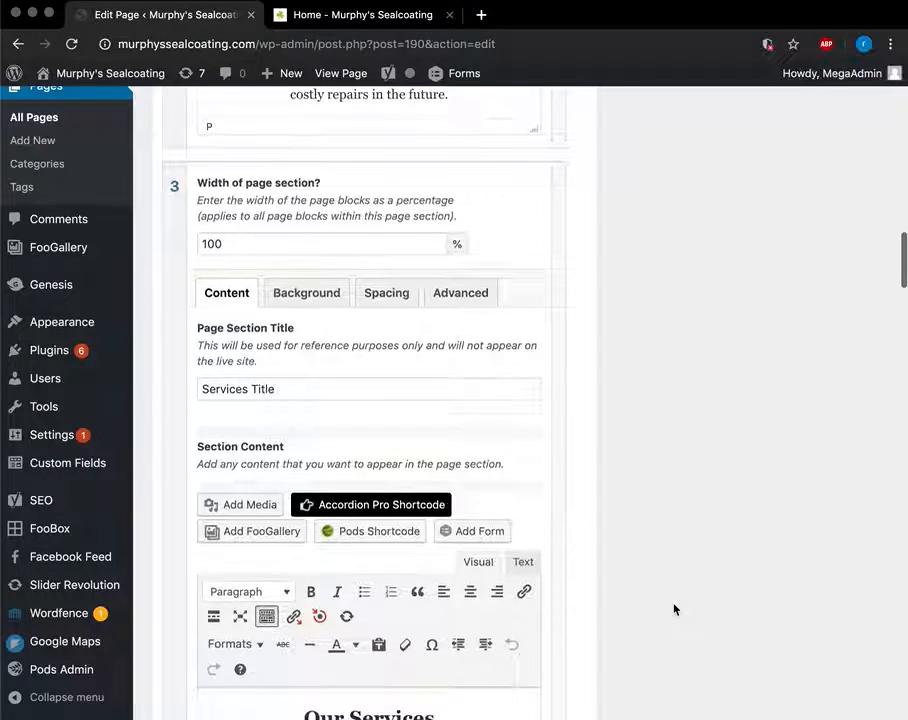
{"action": "scroll", "coordinate": [673, 608], "scroll_direction": "down", "scroll_amount": 2}
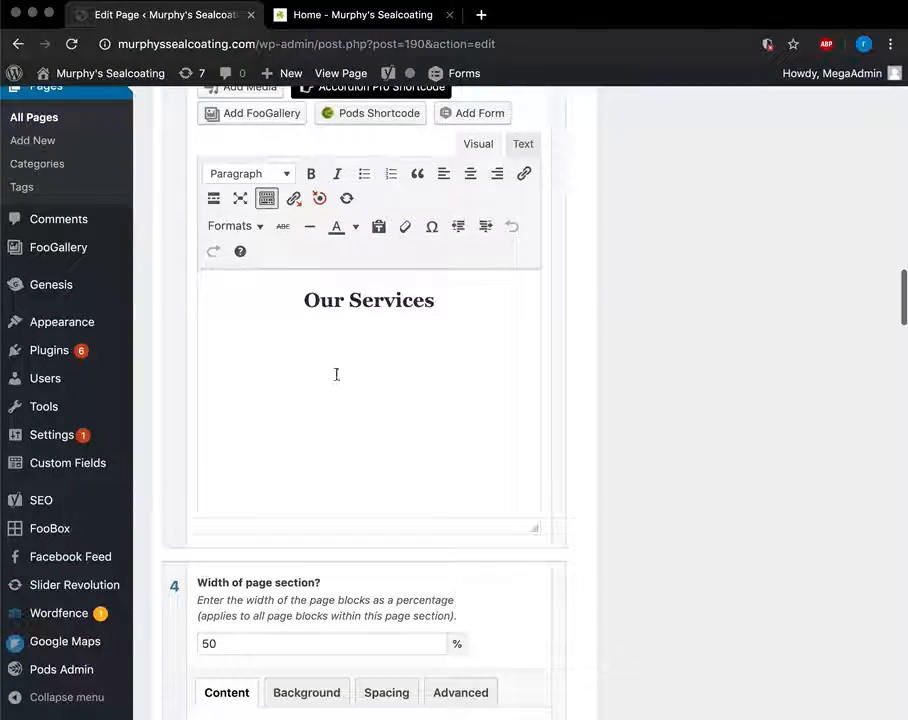
{"action": "left_click", "coordinate": [318, 20]}
{"action": "scroll", "coordinate": [458, 541], "scroll_direction": "down", "scroll_amount": 6}
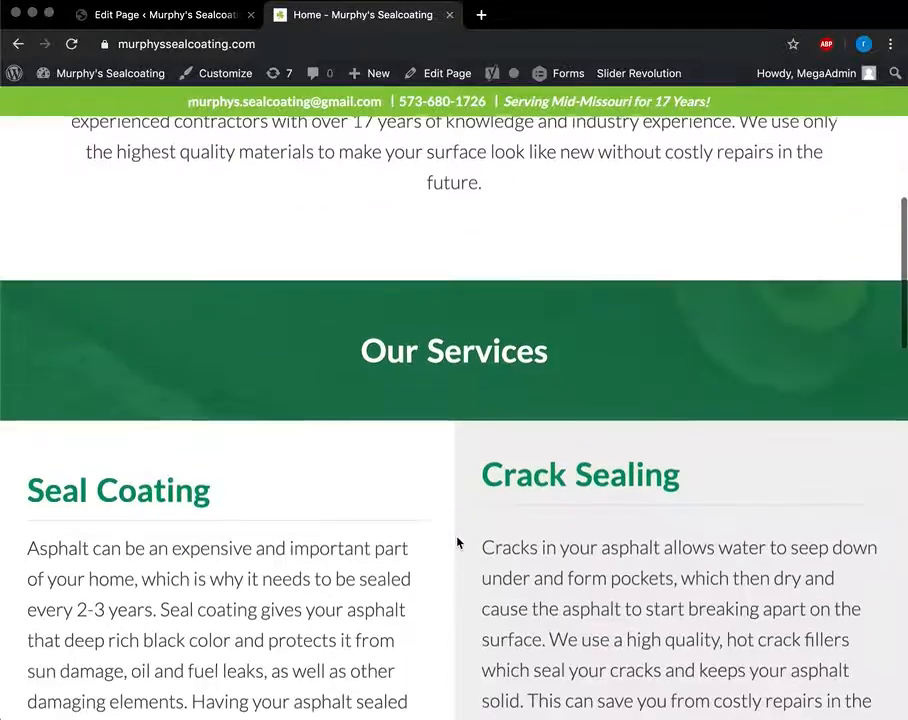
{"action": "left_click", "coordinate": [154, 13]}
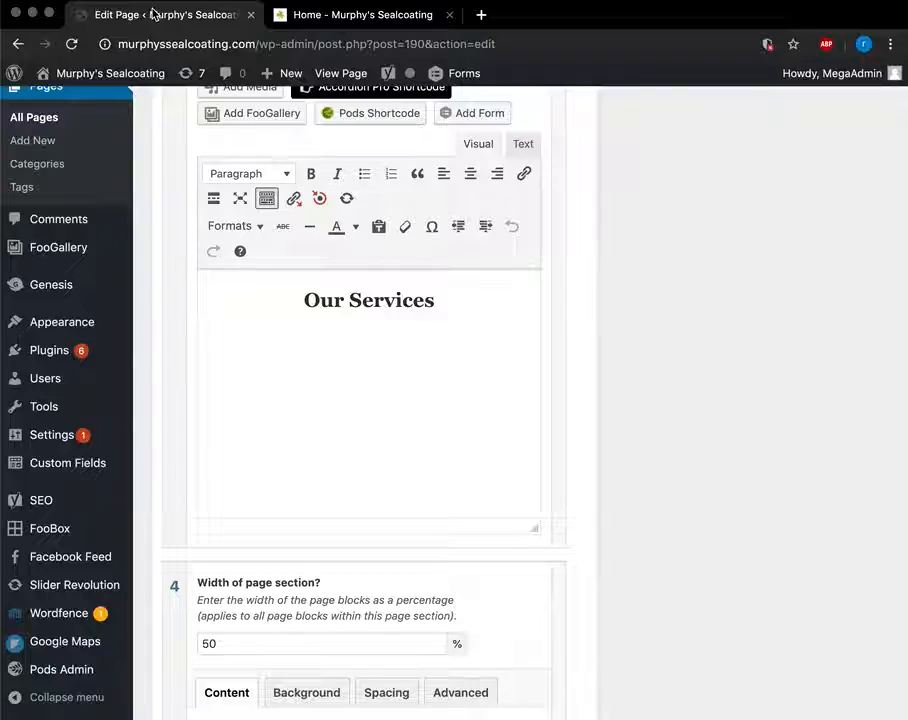
{"action": "scroll", "coordinate": [401, 438], "scroll_direction": "down", "scroll_amount": 5}
{"action": "scroll", "coordinate": [401, 438], "scroll_direction": "up", "scroll_amount": 5}
{"action": "scroll", "coordinate": [401, 438], "scroll_direction": "up", "scroll_amount": 1}
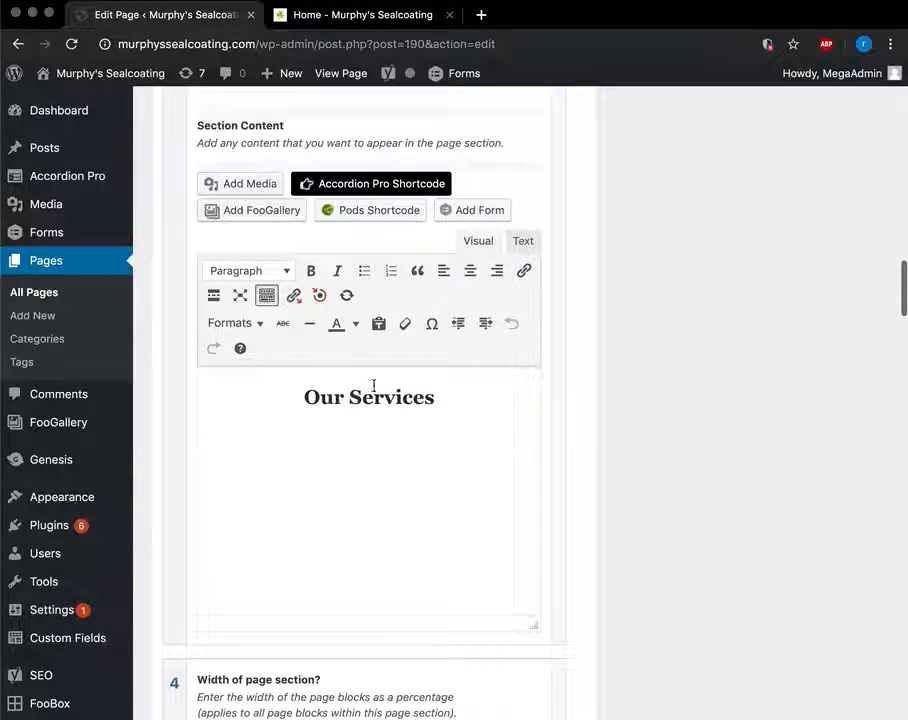
{"action": "left_click", "coordinate": [355, 323]}
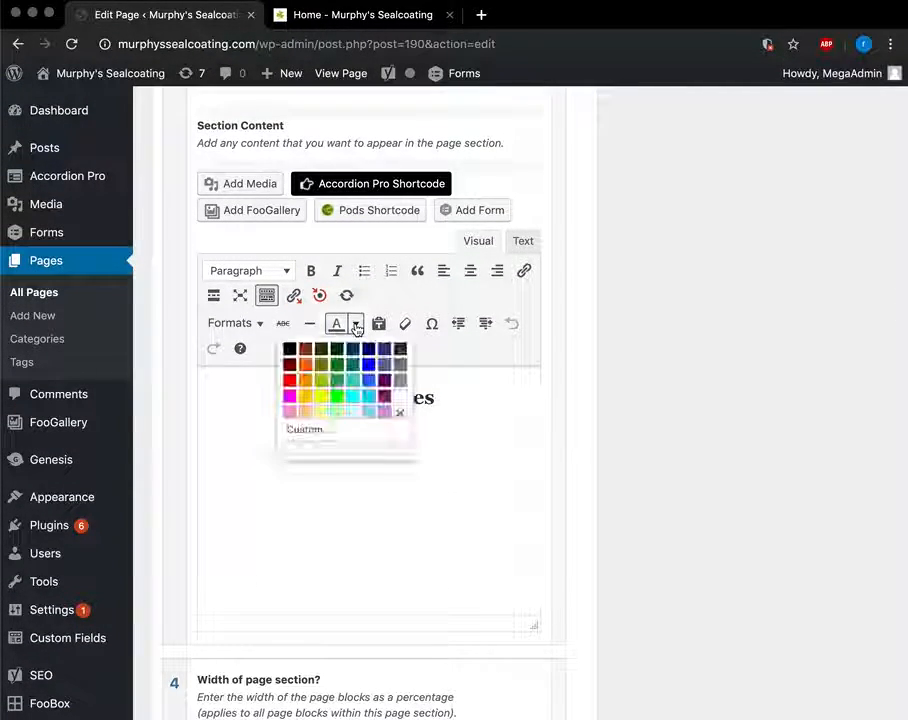
{"action": "left_click", "coordinate": [496, 428]}
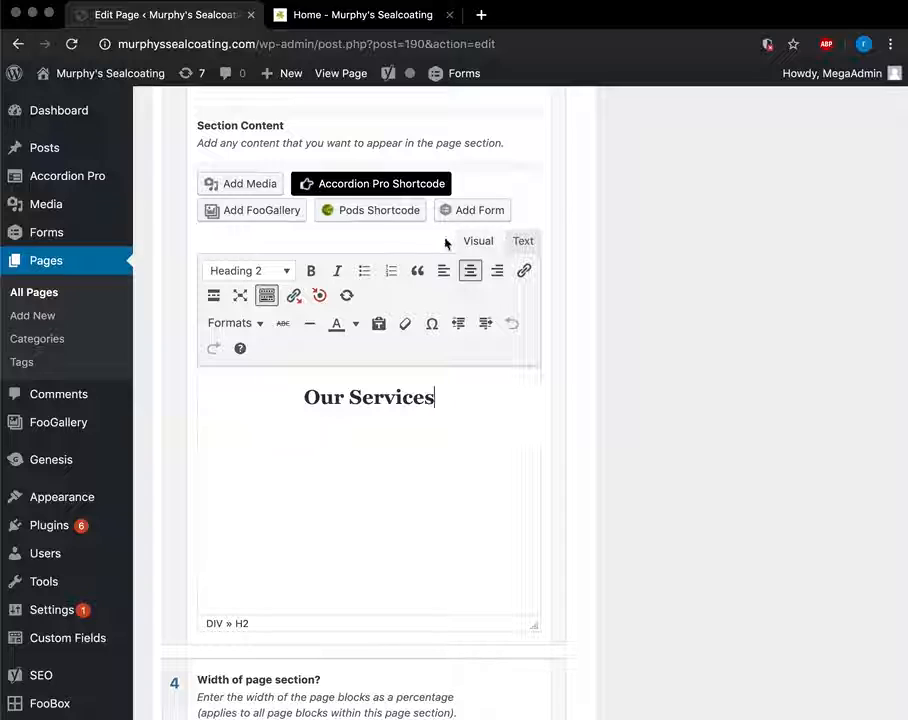
{"action": "scroll", "coordinate": [446, 243], "scroll_direction": "up", "scroll_amount": 3}
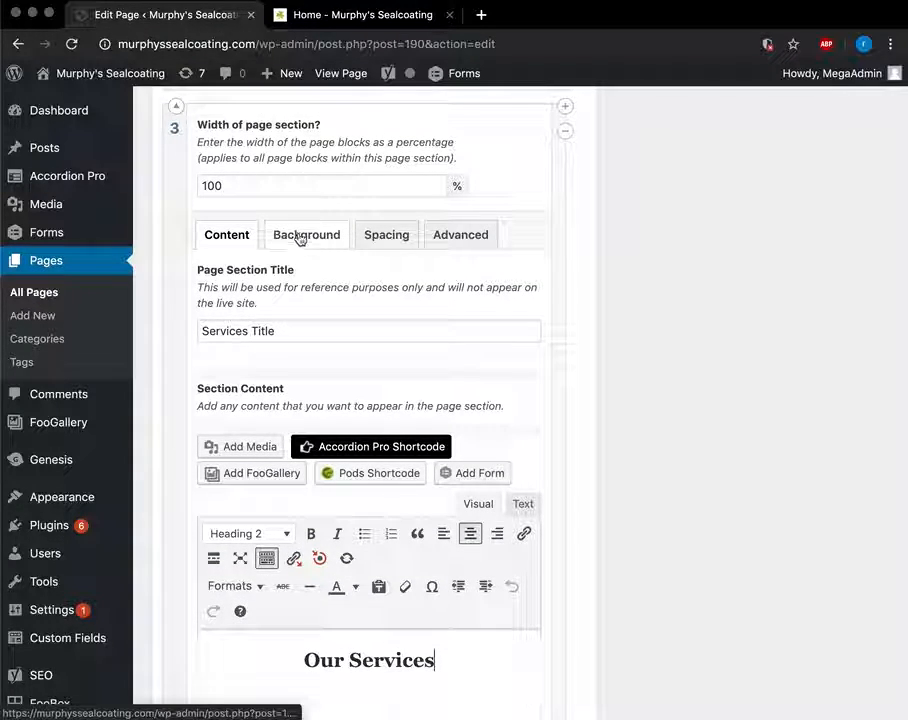
{"action": "left_click", "coordinate": [330, 22]}
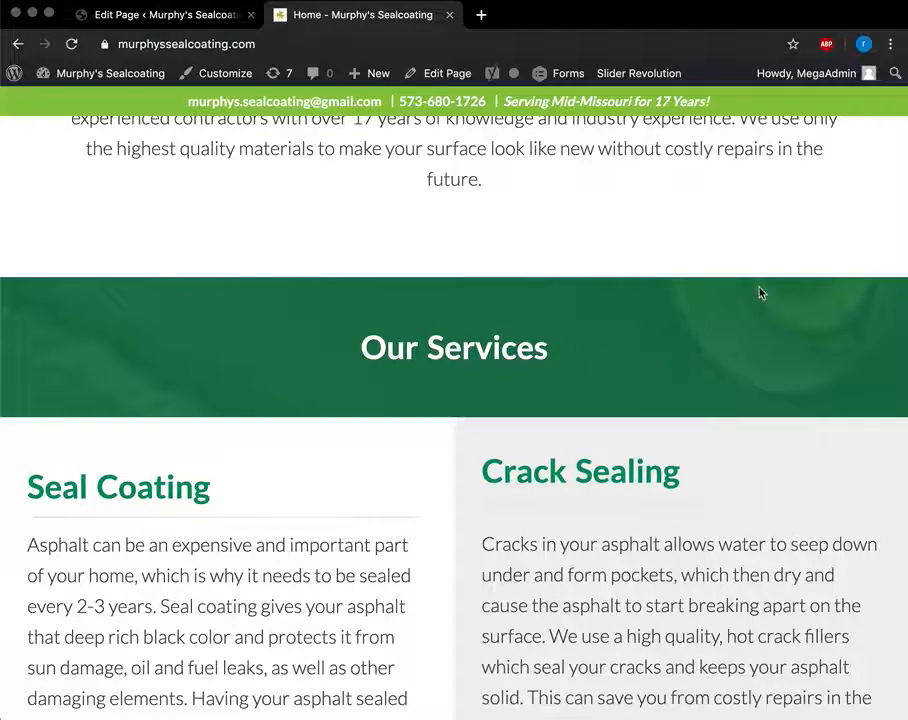
{"action": "left_click", "coordinate": [155, 15]}
Show section 3's Background settings: a fixed paving-roller image centred at 50/50.
{"action": "left_click", "coordinate": [308, 236]}
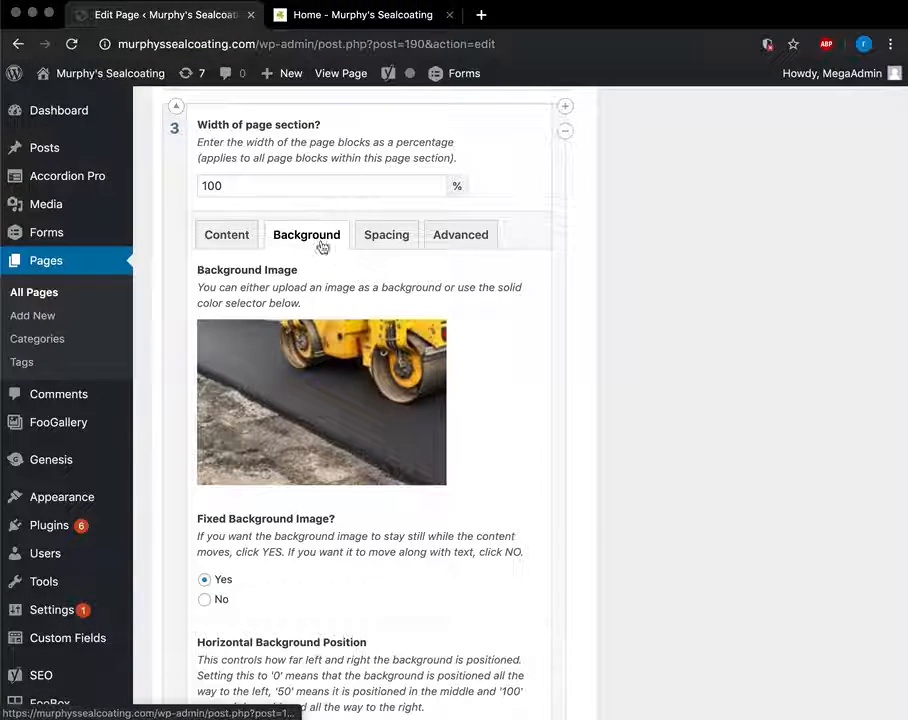
{"action": "mouse_move", "coordinate": [428, 387]}
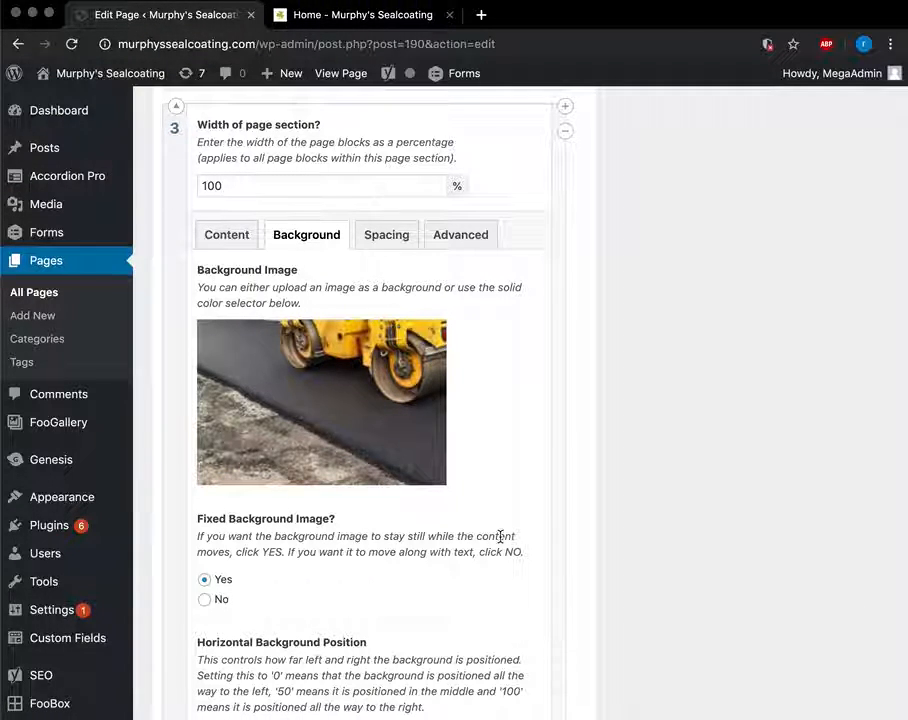
{"action": "scroll", "coordinate": [497, 537], "scroll_direction": "down", "scroll_amount": 6}
{"action": "scroll", "coordinate": [497, 537], "scroll_direction": "up", "scroll_amount": 1}
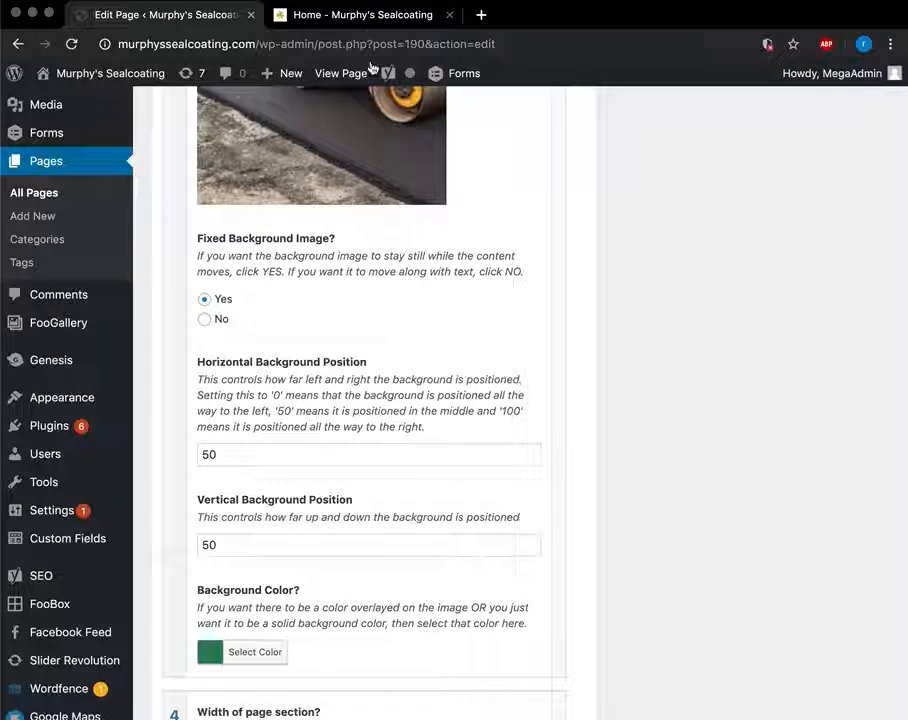
{"action": "scroll", "coordinate": [414, 444], "scroll_direction": "up", "scroll_amount": 4}
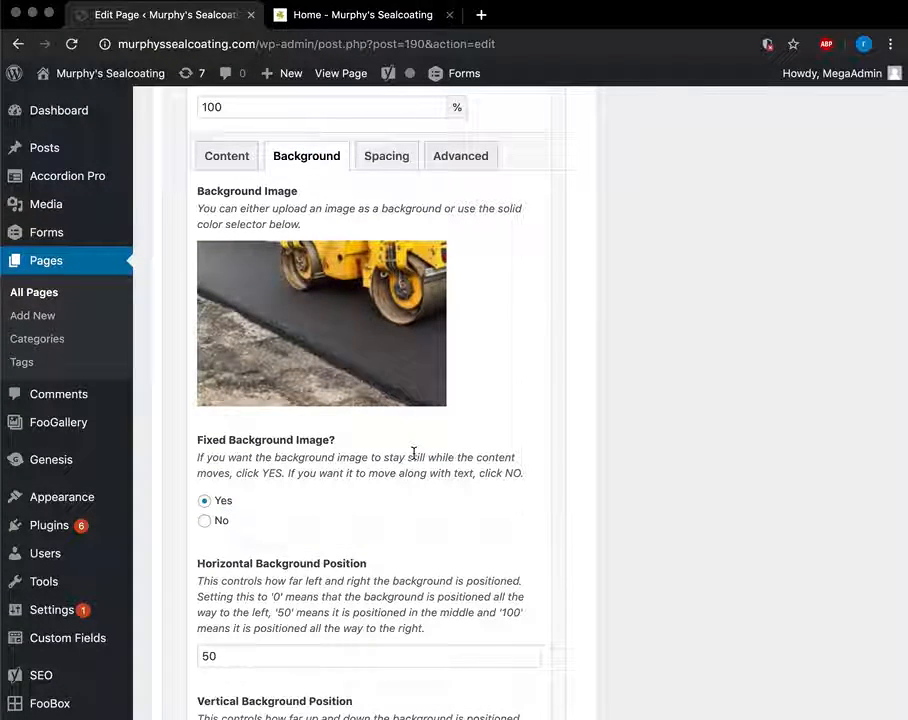
{"action": "scroll", "coordinate": [392, 480], "scroll_direction": "down", "scroll_amount": 8}
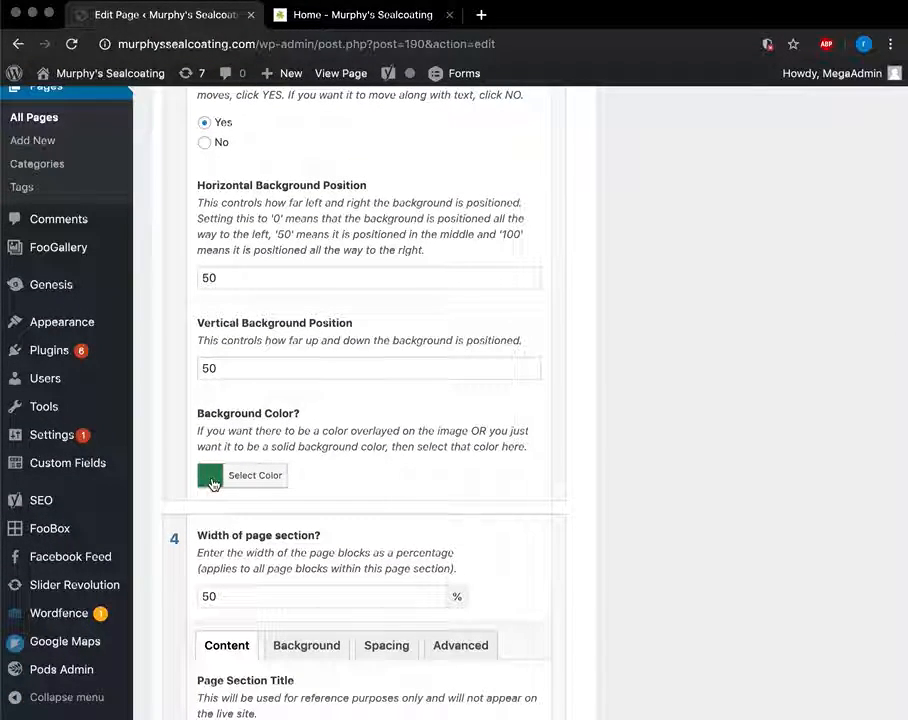
{"action": "scroll", "coordinate": [314, 401], "scroll_direction": "up", "scroll_amount": 10}
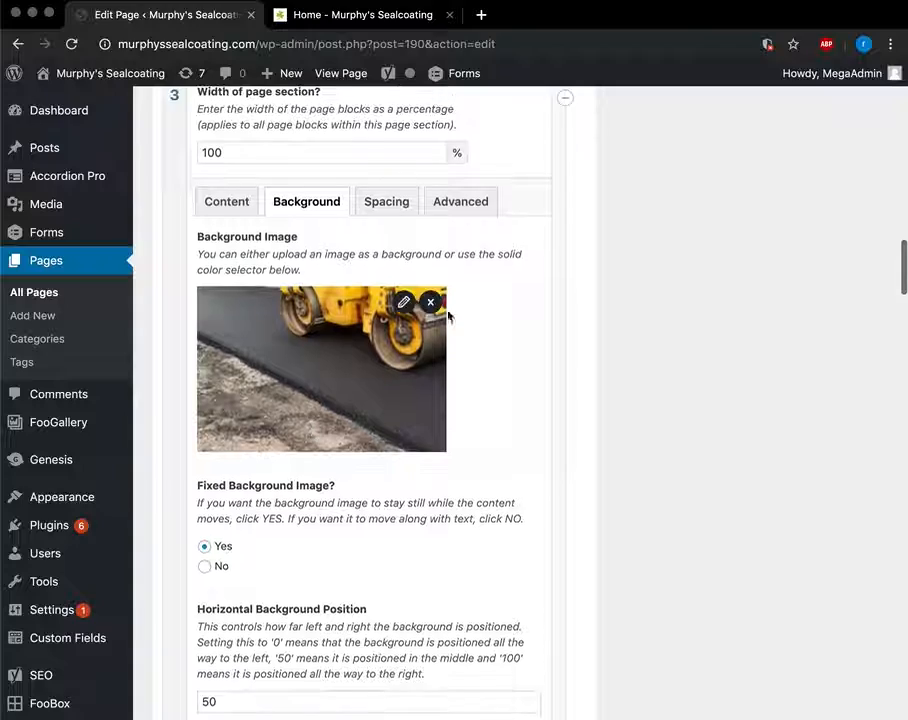
{"action": "scroll", "coordinate": [358, 232], "scroll_direction": "up", "scroll_amount": 3}
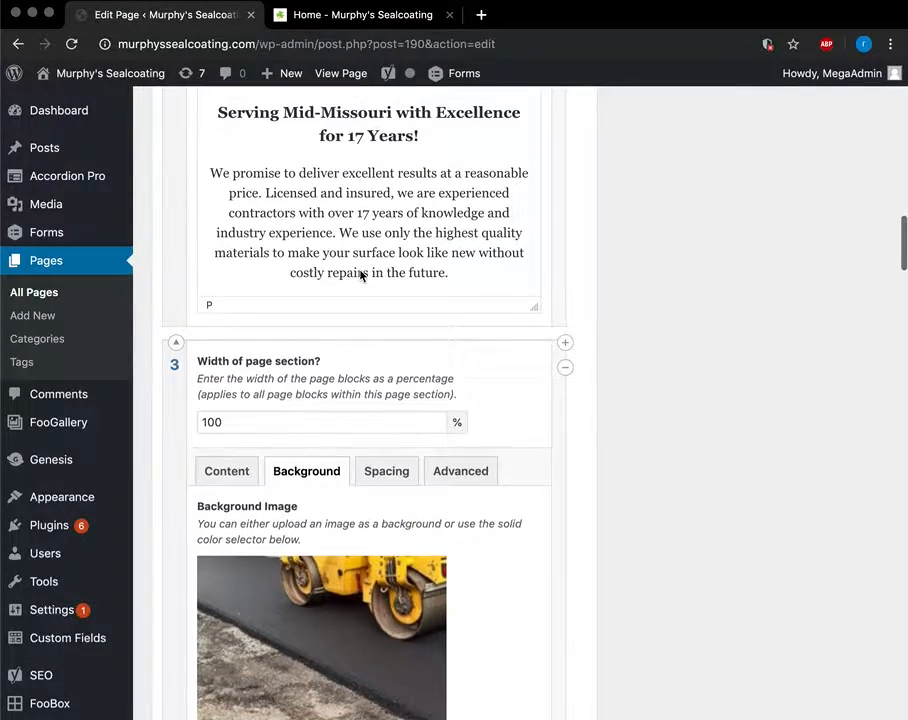
{"action": "scroll", "coordinate": [356, 270], "scroll_direction": "down", "scroll_amount": 2}
{"action": "left_click", "coordinate": [211, 343]}
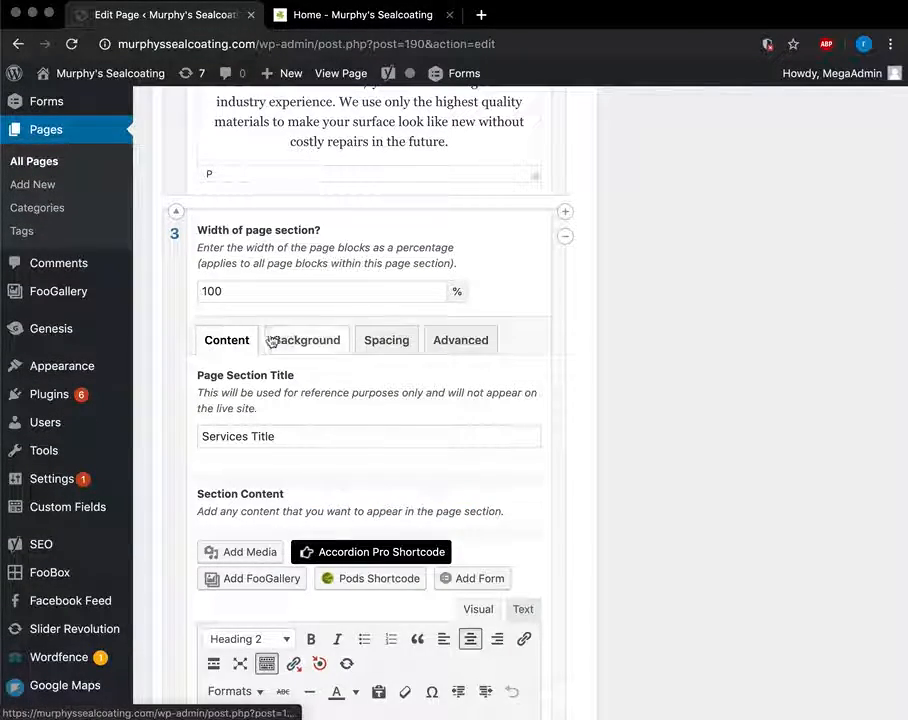
{"action": "scroll", "coordinate": [284, 341], "scroll_direction": "down", "scroll_amount": 20}
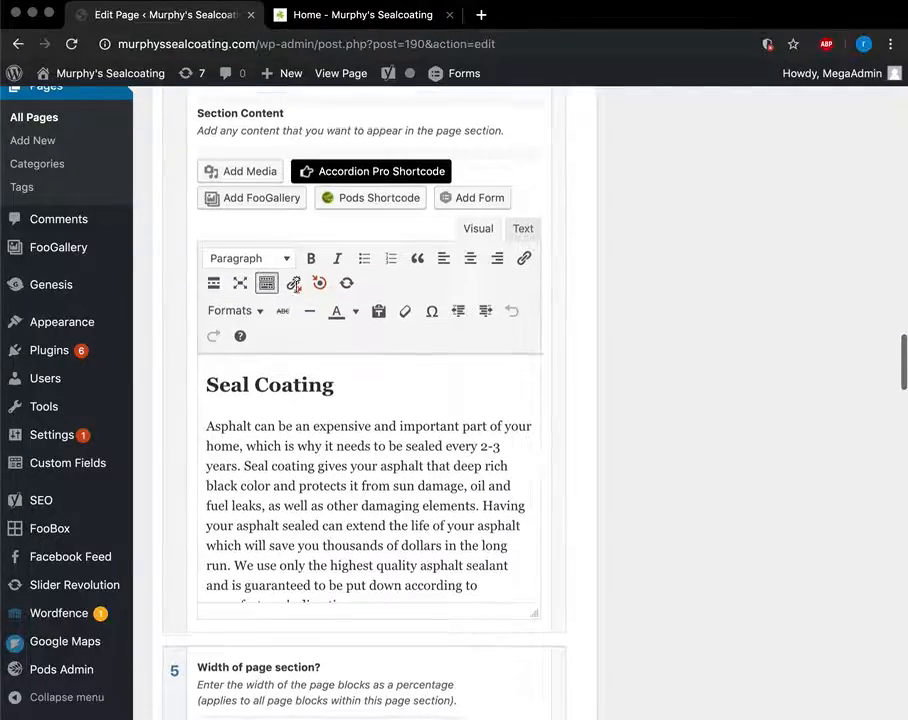
{"action": "scroll", "coordinate": [381, 541], "scroll_direction": "down", "scroll_amount": 1}
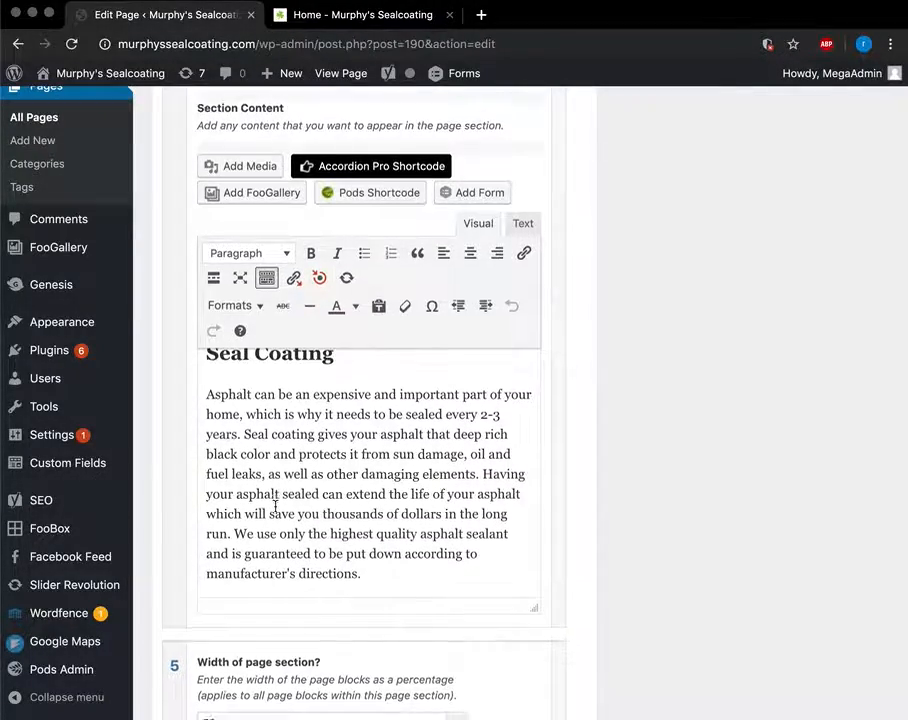
{"action": "scroll", "coordinate": [276, 505], "scroll_direction": "down", "scroll_amount": 4}
{"action": "scroll", "coordinate": [278, 512], "scroll_direction": "down", "scroll_amount": 3}
{"action": "scroll", "coordinate": [328, 586], "scroll_direction": "down", "scroll_amount": 1}
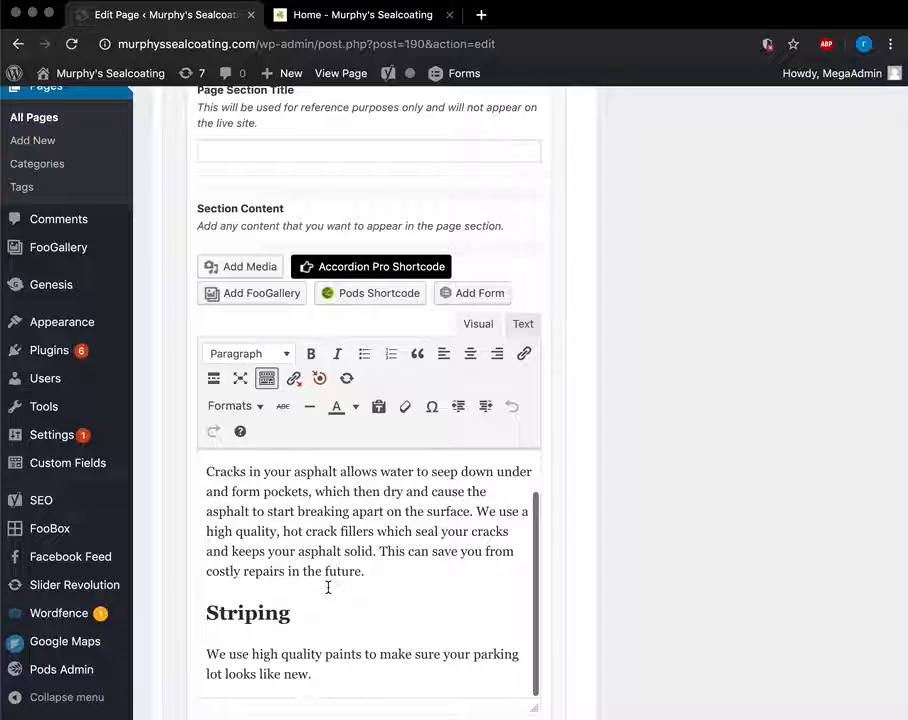
{"action": "scroll", "coordinate": [330, 586], "scroll_direction": "up", "scroll_amount": 1}
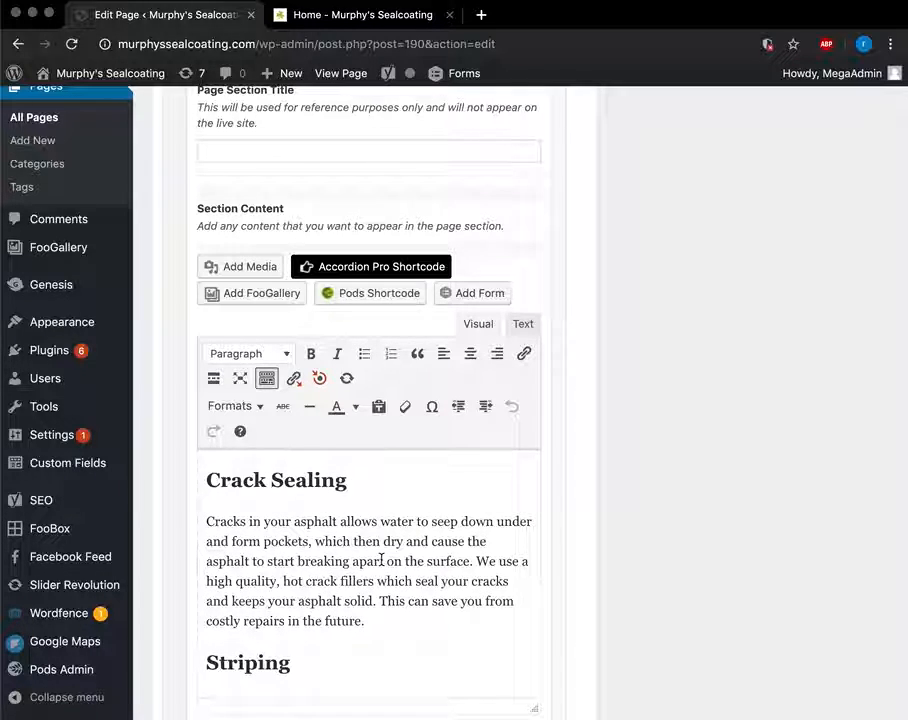
{"action": "scroll", "coordinate": [381, 560], "scroll_direction": "down", "scroll_amount": 4}
{"action": "scroll", "coordinate": [322, 340], "scroll_direction": "up", "scroll_amount": 1}
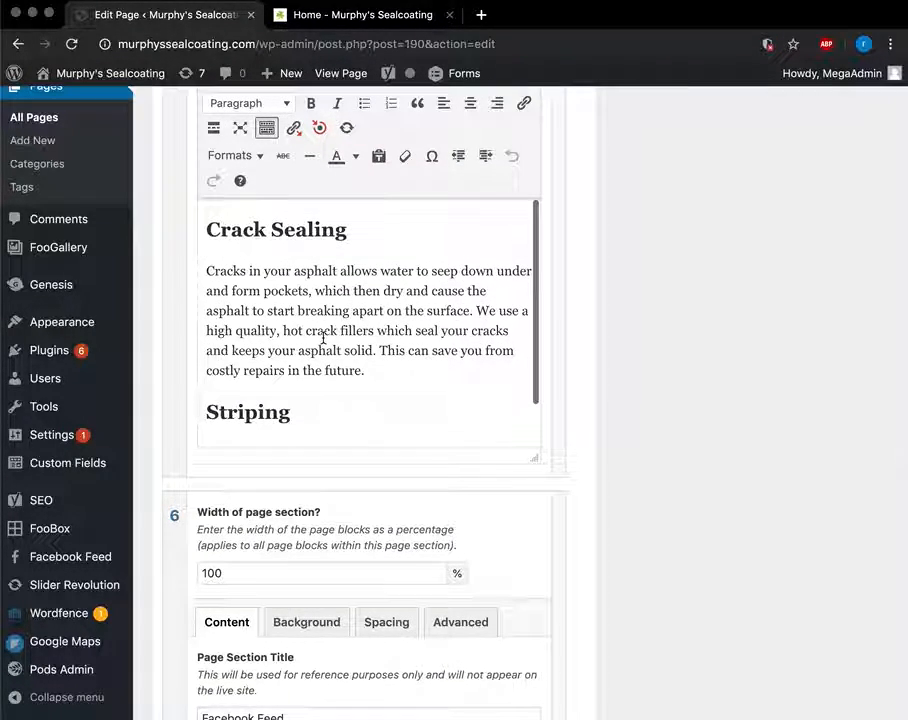
{"action": "left_click", "coordinate": [380, 14]}
{"action": "scroll", "coordinate": [492, 455], "scroll_direction": "down", "scroll_amount": 2}
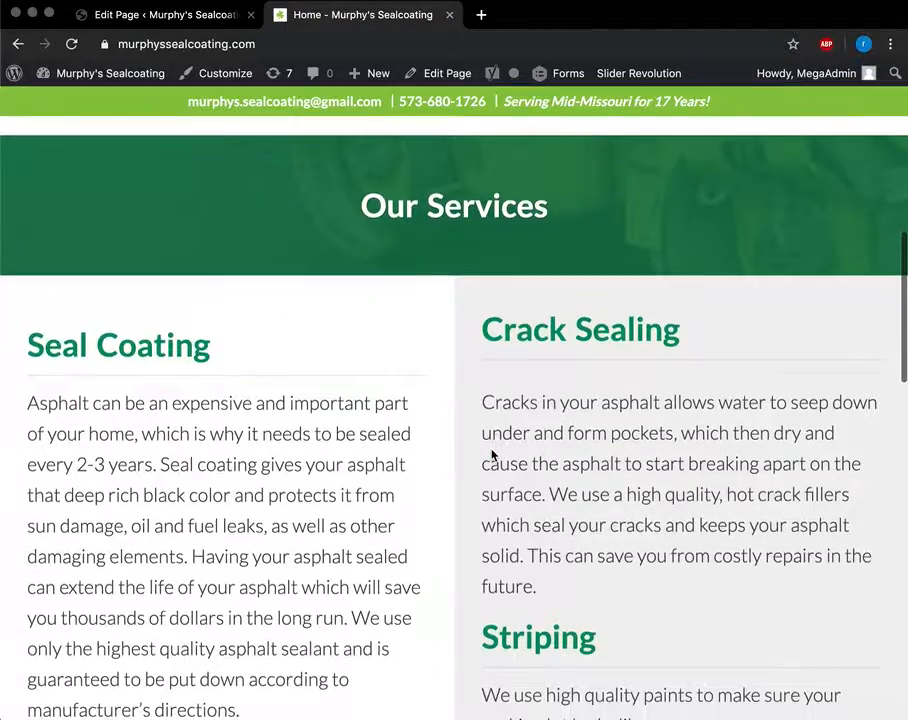
{"action": "scroll", "coordinate": [492, 455], "scroll_direction": "down", "scroll_amount": 2}
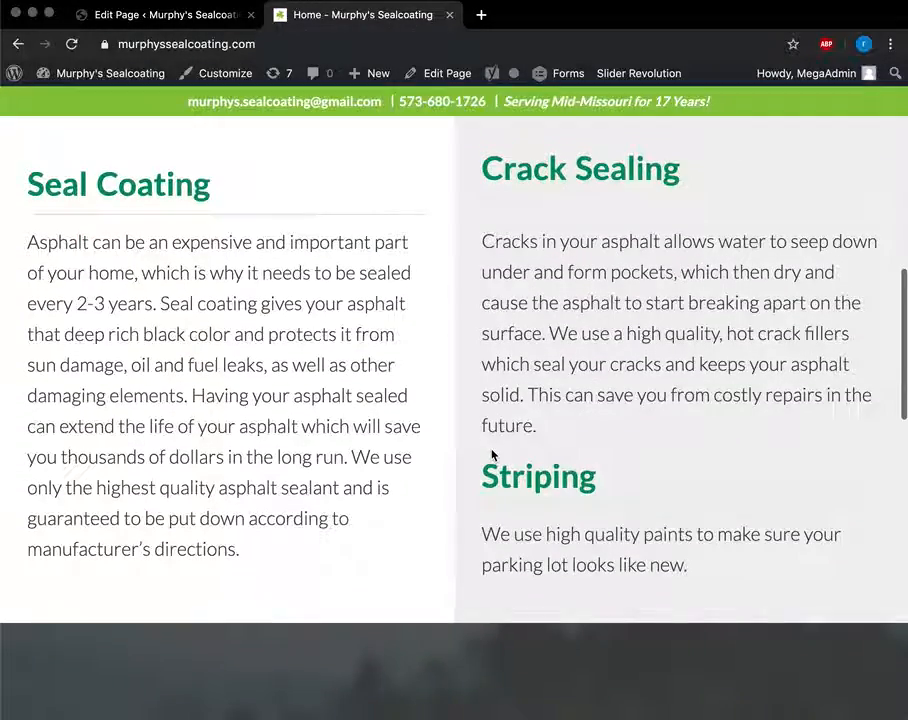
{"action": "left_click", "coordinate": [203, 18]}
{"action": "scroll", "coordinate": [465, 541], "scroll_direction": "down", "scroll_amount": 10}
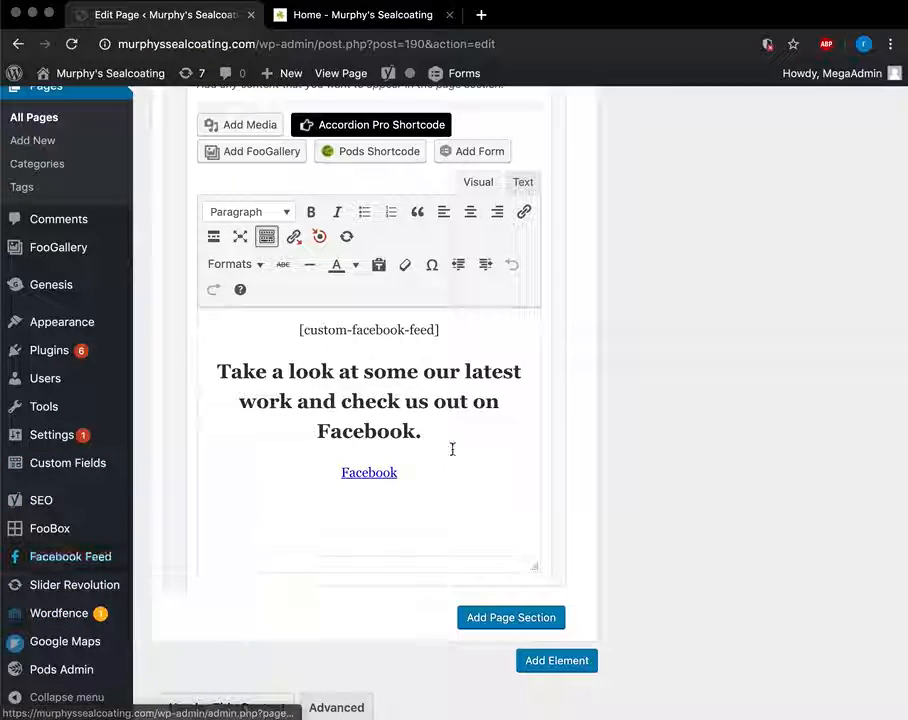
{"action": "left_click", "coordinate": [361, 22]}
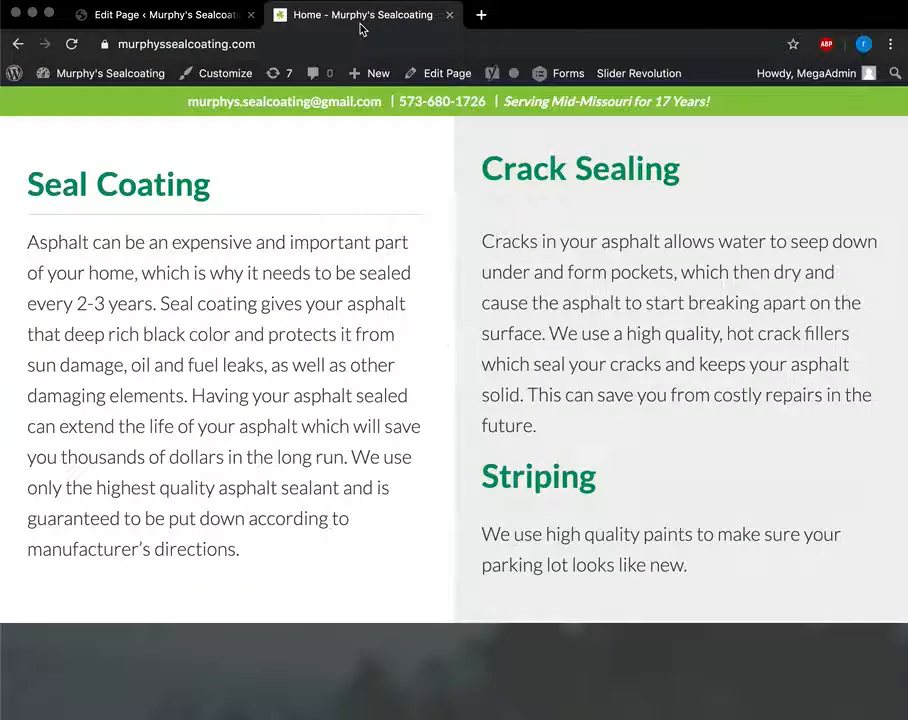
{"action": "scroll", "coordinate": [444, 391], "scroll_direction": "down", "scroll_amount": 10}
{"action": "scroll", "coordinate": [480, 305], "scroll_direction": "up", "scroll_amount": 3}
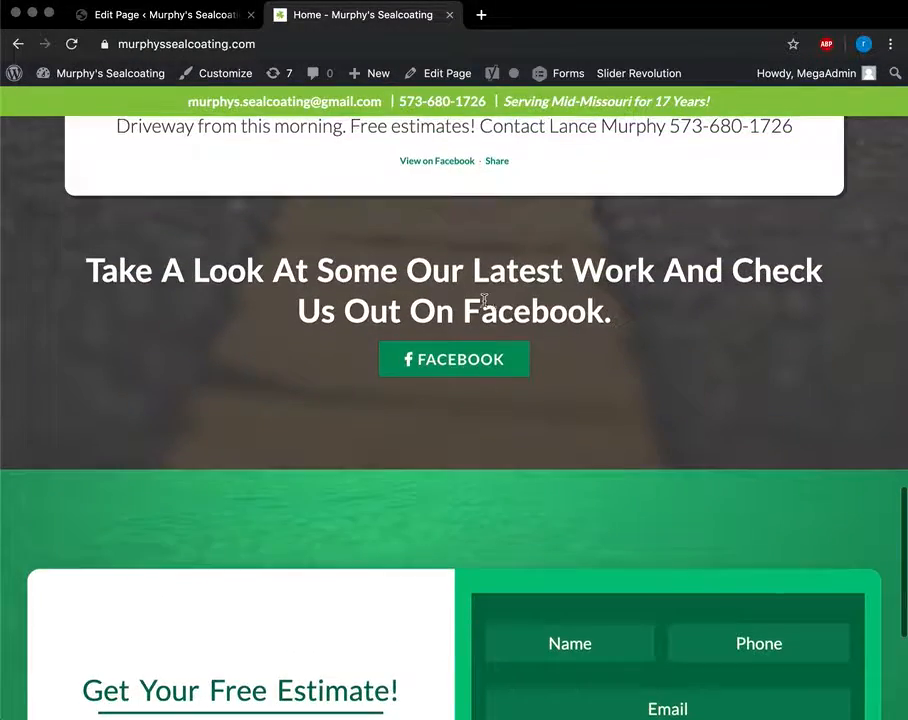
{"action": "scroll", "coordinate": [470, 304], "scroll_direction": "down", "scroll_amount": 1}
{"action": "left_click", "coordinate": [190, 16]}
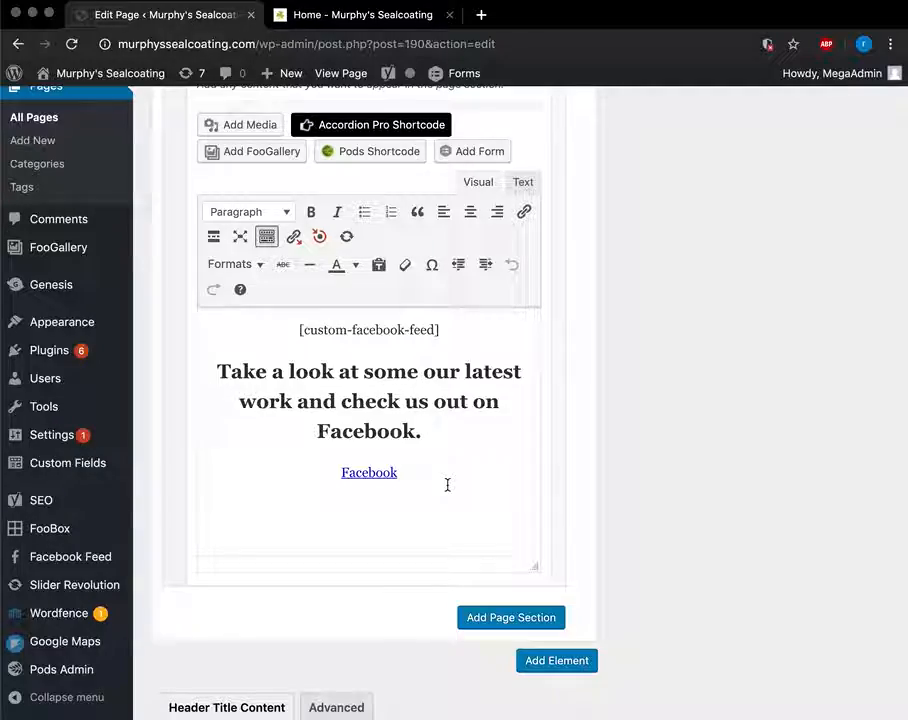
{"action": "left_click_drag", "start_coordinate": [417, 431], "coordinate": [288, 397]}
{"action": "left_click", "coordinate": [312, 395]}
{"action": "scroll", "coordinate": [315, 393], "scroll_direction": "down", "scroll_amount": 4}
{"action": "scroll", "coordinate": [315, 393], "scroll_direction": "up", "scroll_amount": 8}
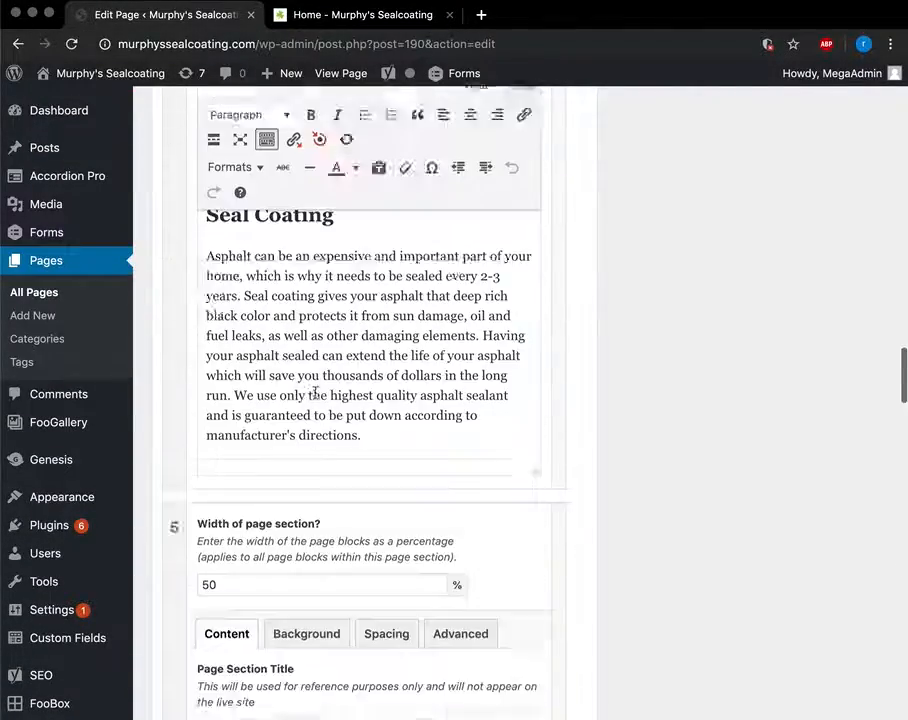
{"action": "scroll", "coordinate": [615, 311], "scroll_direction": "up", "scroll_amount": 15}
{"action": "scroll", "coordinate": [615, 311], "scroll_direction": "up", "scroll_amount": 6}
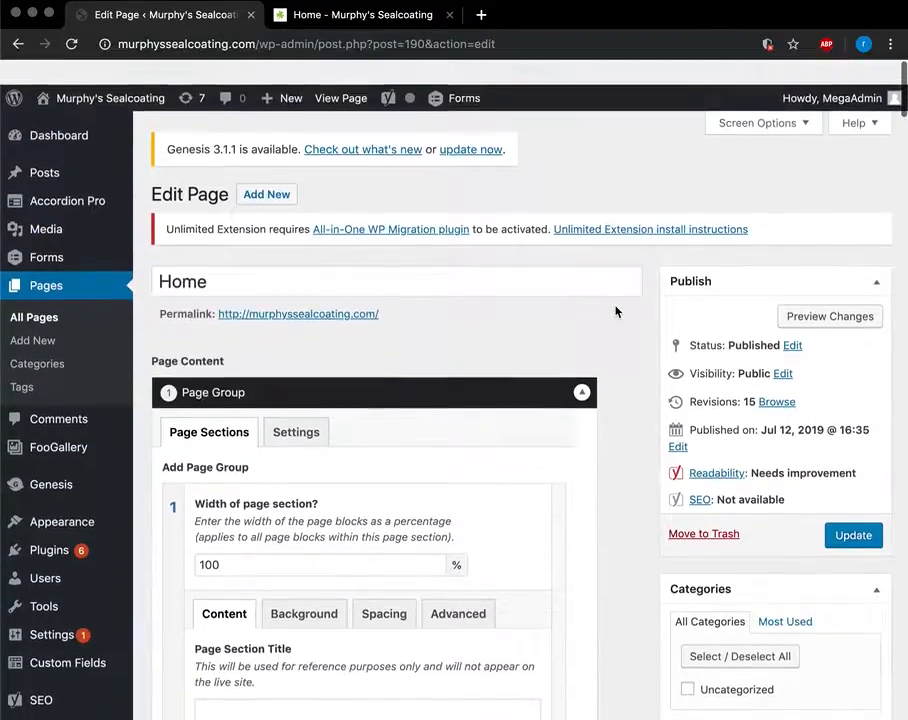
{"action": "scroll", "coordinate": [213, 537], "scroll_direction": "down", "scroll_amount": 4}
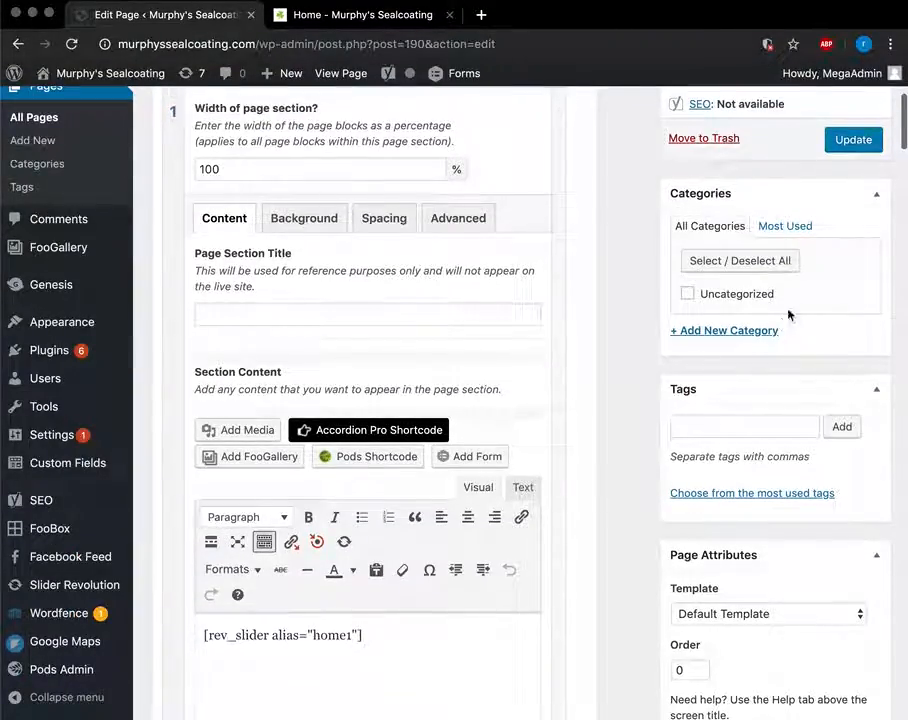
{"action": "scroll", "coordinate": [788, 314], "scroll_direction": "up", "scroll_amount": 5}
{"action": "scroll", "coordinate": [866, 393], "scroll_direction": "up", "scroll_amount": 3}
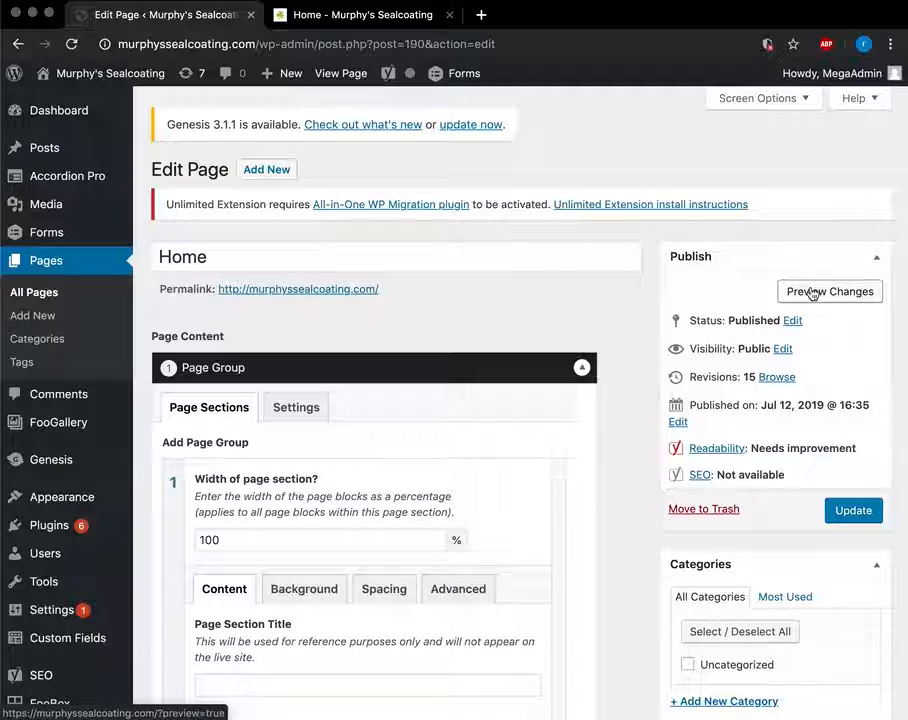
{"action": "scroll", "coordinate": [432, 386], "scroll_direction": "down", "scroll_amount": 5}
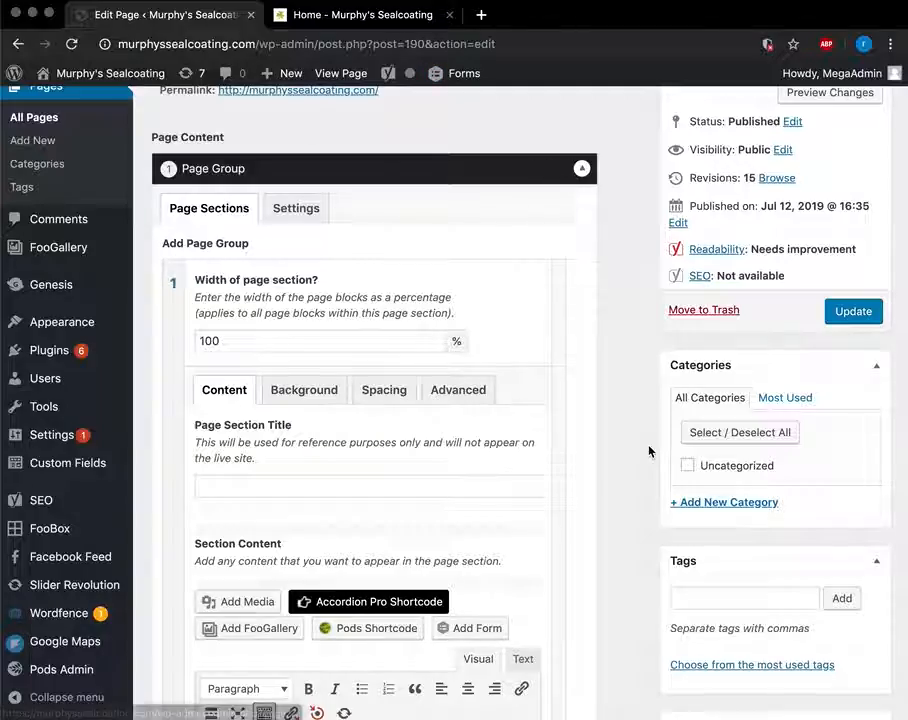
{"action": "scroll", "coordinate": [643, 369], "scroll_direction": "up", "scroll_amount": 5}
{"action": "scroll", "coordinate": [708, 467], "scroll_direction": "down", "scroll_amount": 4}
{"action": "scroll", "coordinate": [708, 471], "scroll_direction": "up", "scroll_amount": 4}
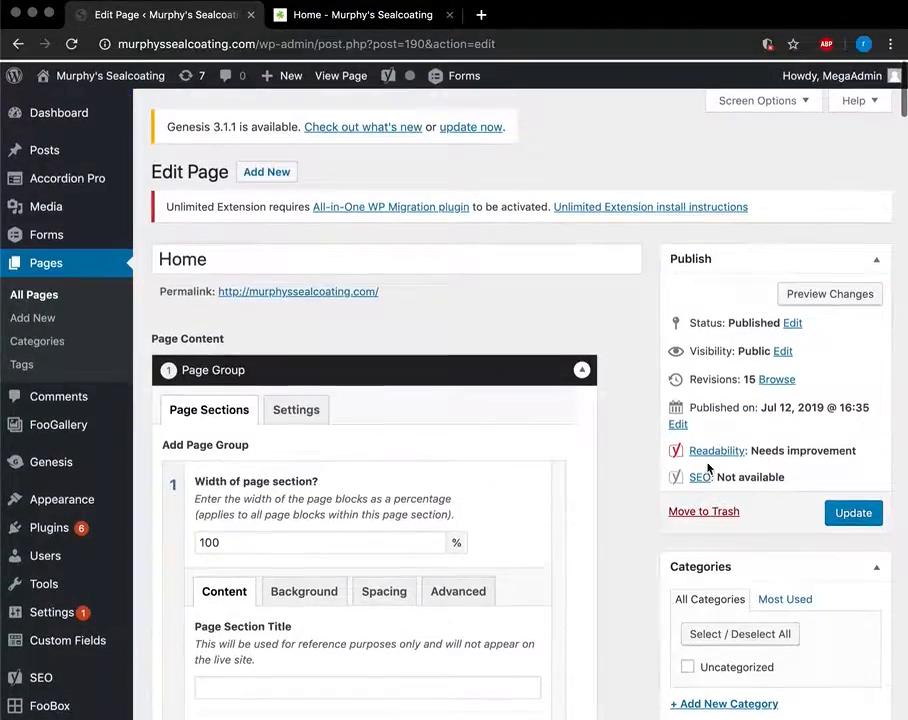
{"action": "scroll", "coordinate": [708, 468], "scroll_direction": "down", "scroll_amount": 2}
{"action": "scroll", "coordinate": [708, 467], "scroll_direction": "down", "scroll_amount": 20}
{"action": "scroll", "coordinate": [708, 467], "scroll_direction": "up", "scroll_amount": 6}
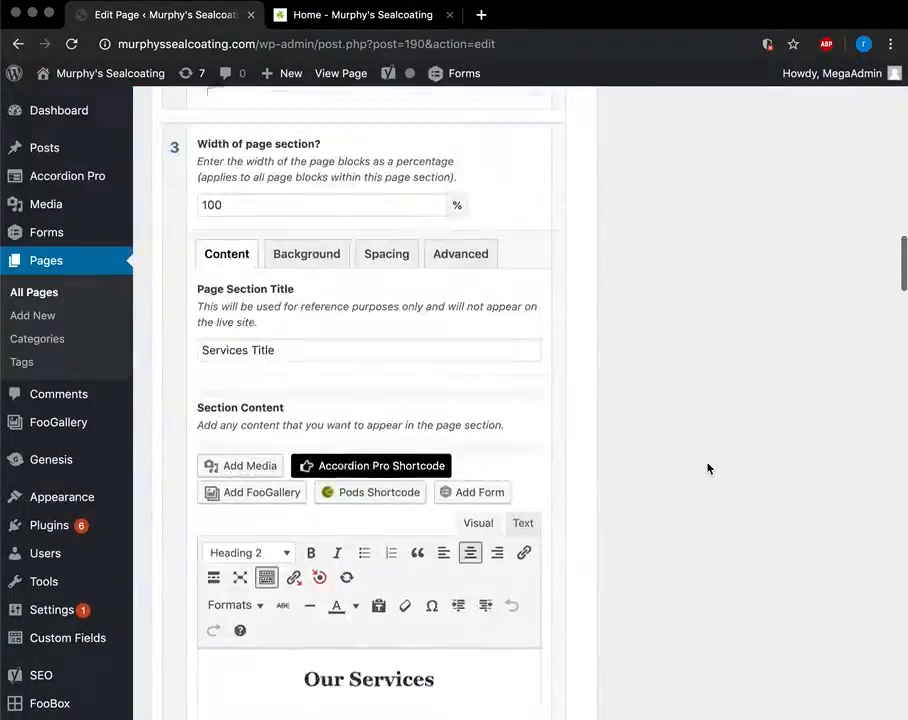
{"action": "scroll", "coordinate": [708, 468], "scroll_direction": "down", "scroll_amount": 5}
{"action": "scroll", "coordinate": [708, 467], "scroll_direction": "down", "scroll_amount": 17}
{"action": "scroll", "coordinate": [708, 468], "scroll_direction": "up", "scroll_amount": 6}
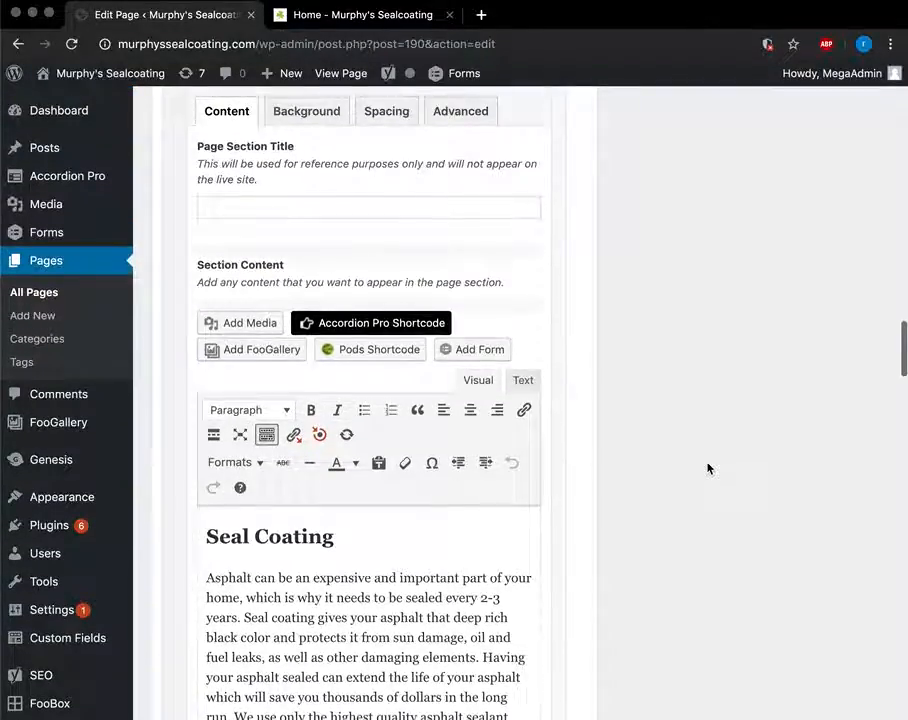
{"action": "scroll", "coordinate": [707, 468], "scroll_direction": "down", "scroll_amount": 3}
{"action": "scroll", "coordinate": [520, 402], "scroll_direction": "up", "scroll_amount": 4}
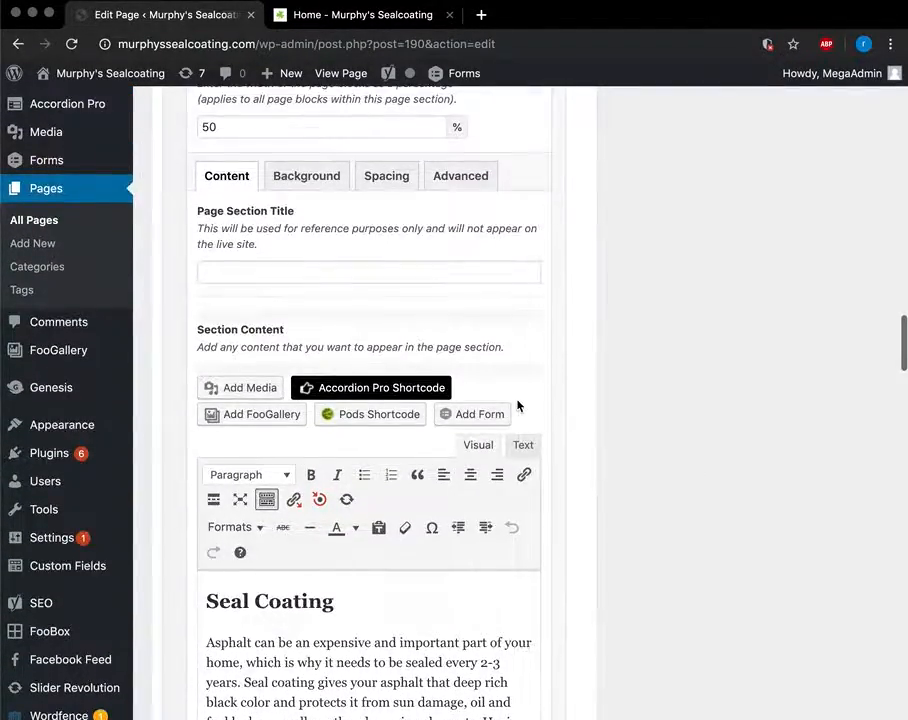
{"action": "scroll", "coordinate": [518, 405], "scroll_direction": "down", "scroll_amount": 20}
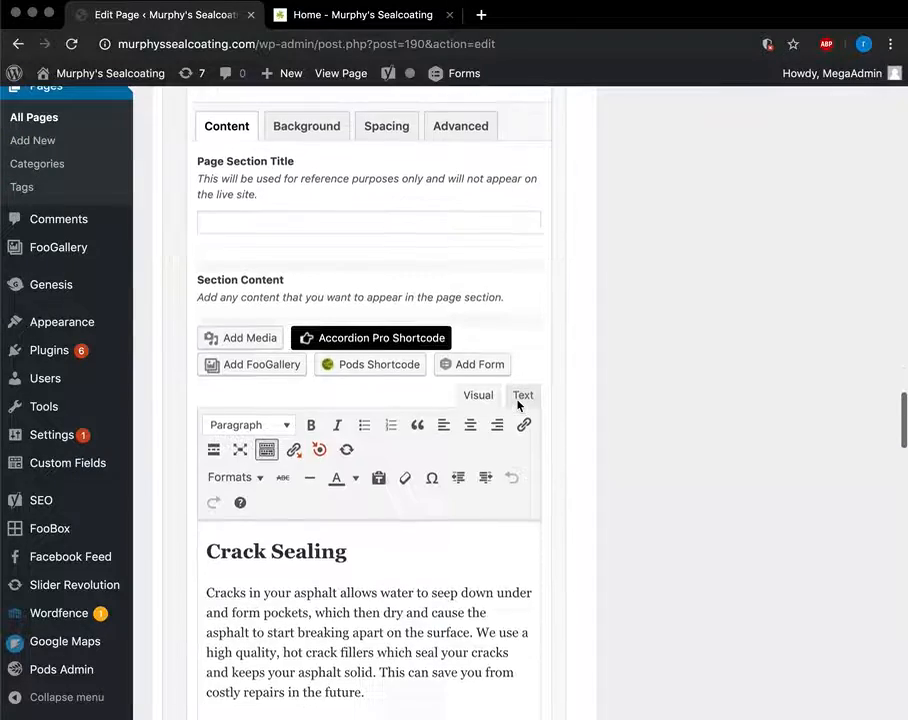
{"action": "scroll", "coordinate": [231, 451], "scroll_direction": "up", "scroll_amount": 2}
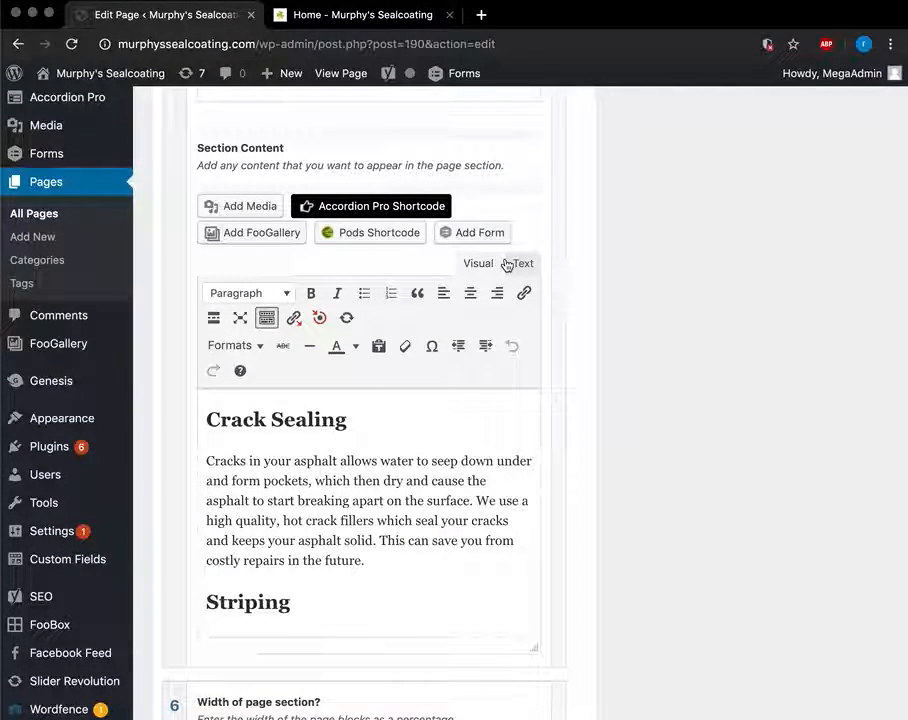
{"action": "scroll", "coordinate": [502, 262], "scroll_direction": "up", "scroll_amount": 4}
{"action": "scroll", "coordinate": [510, 315], "scroll_direction": "down", "scroll_amount": 7}
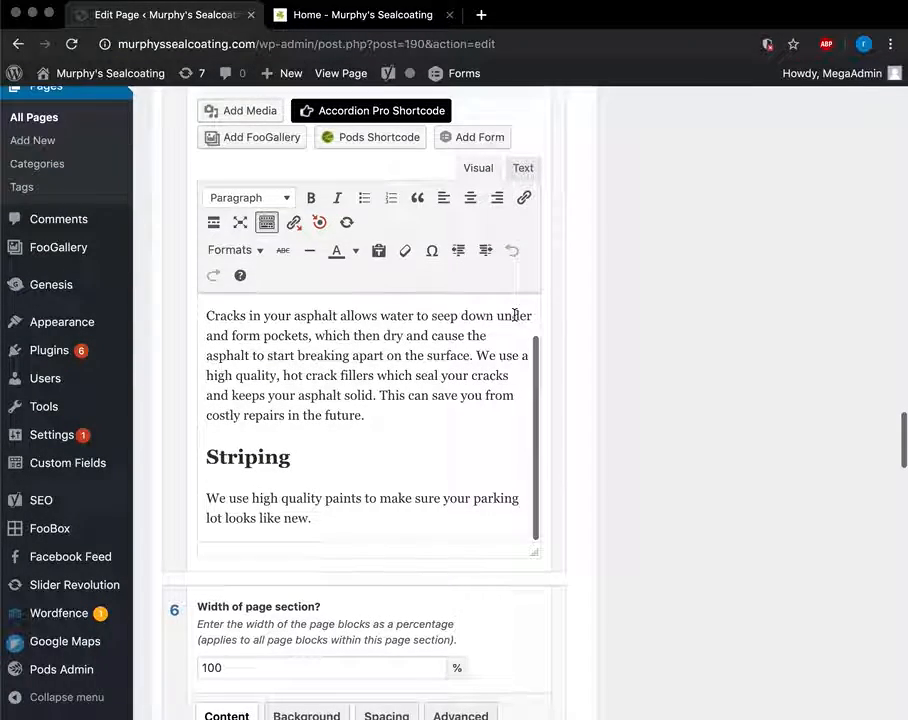
{"action": "mouse_move", "coordinate": [564, 597]}
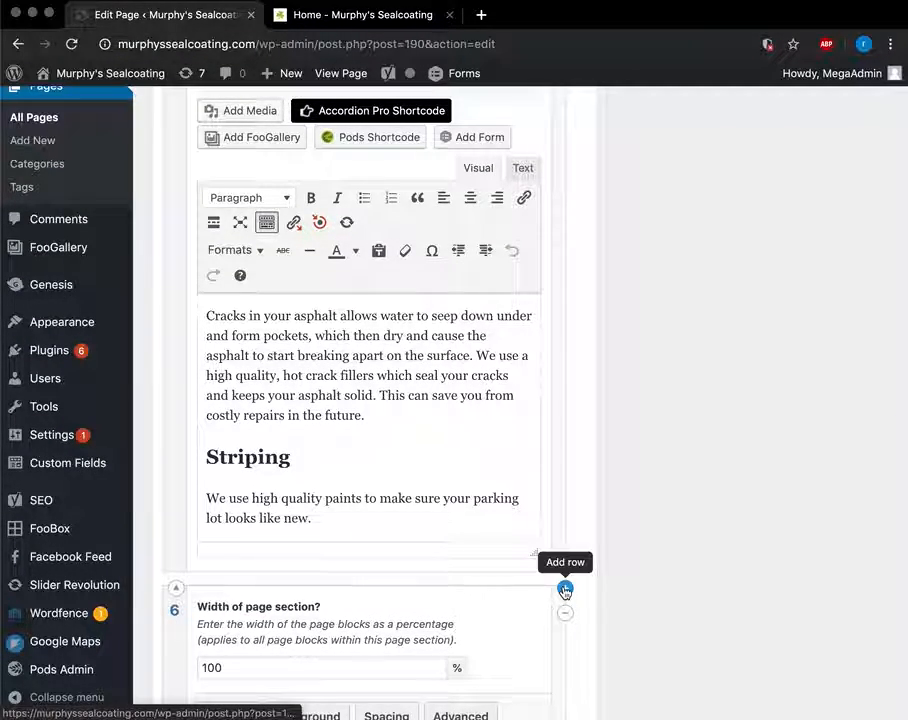
{"action": "scroll", "coordinate": [564, 592], "scroll_direction": "down", "scroll_amount": 6}
{"action": "scroll", "coordinate": [418, 500], "scroll_direction": "up", "scroll_amount": 1}
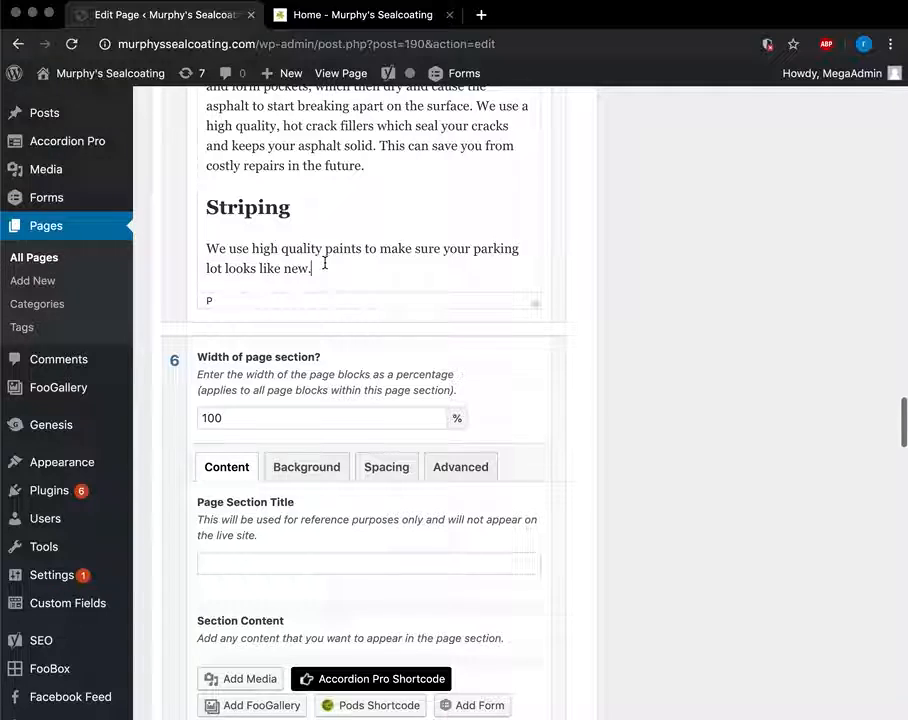
{"action": "left_click_drag", "start_coordinate": [324, 263], "coordinate": [205, 207]}
{"action": "scroll", "coordinate": [283, 317], "scroll_direction": "down", "scroll_amount": 8}
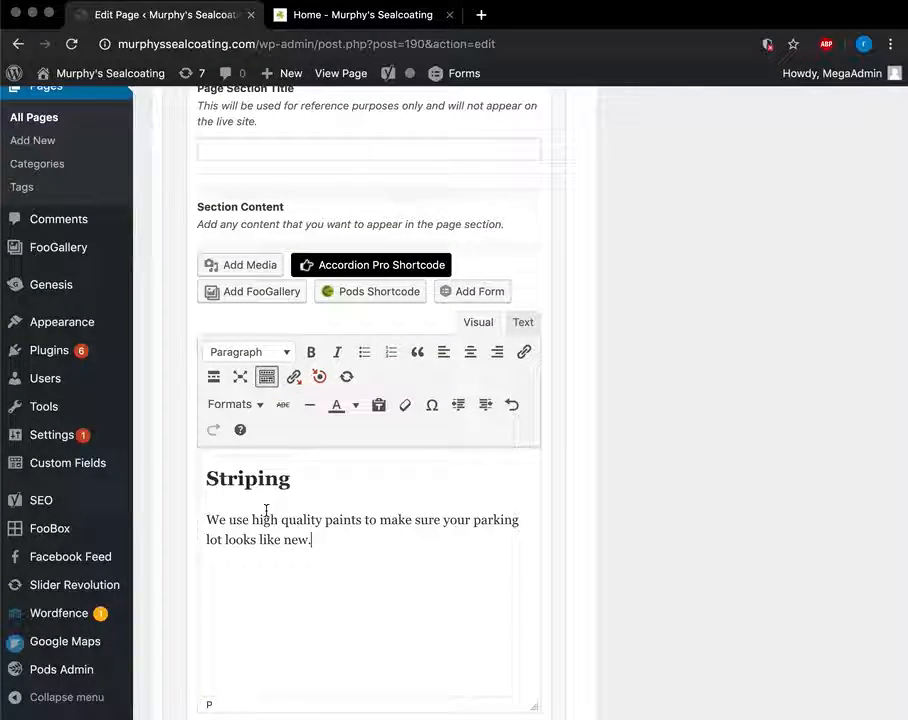
{"action": "scroll", "coordinate": [266, 511], "scroll_direction": "up", "scroll_amount": 15}
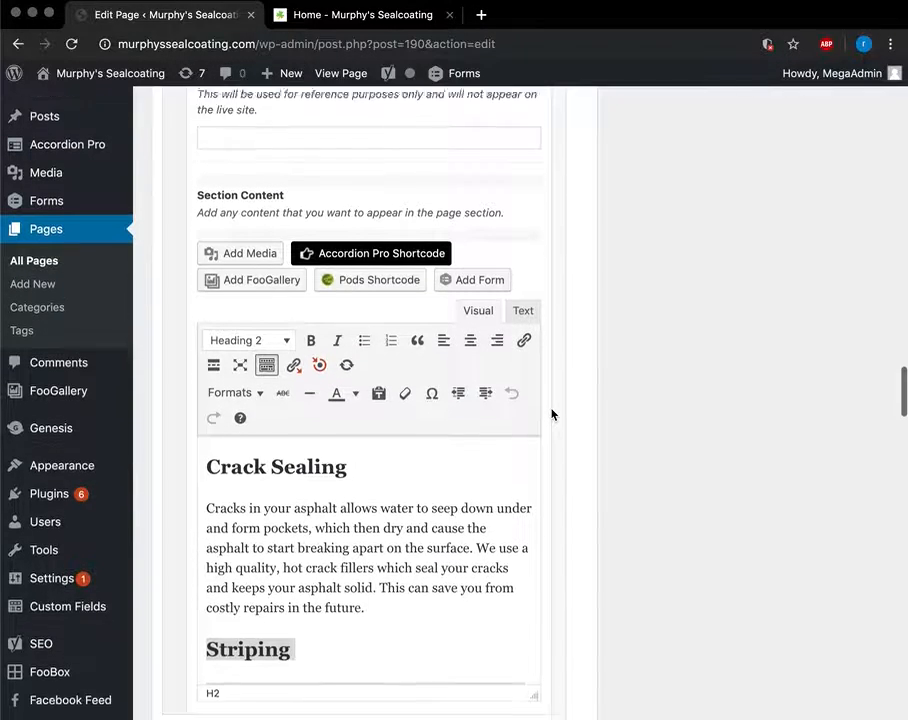
{"action": "scroll", "coordinate": [551, 414], "scroll_direction": "down", "scroll_amount": 1}
{"action": "scroll", "coordinate": [389, 533], "scroll_direction": "down", "scroll_amount": 1}
Delete the Striping heading and its paragraph from section 5.
{"action": "left_click", "coordinate": [374, 602]}
{"action": "double_click", "coordinate": [374, 604]}
{"action": "scroll", "coordinate": [374, 640], "scroll_direction": "down", "scroll_amount": 1}
{"action": "key", "text": "BackSpace"}
{"action": "left_click_drag", "start_coordinate": [315, 620], "coordinate": [197, 607]}
{"action": "key", "text": "BackSpace"}
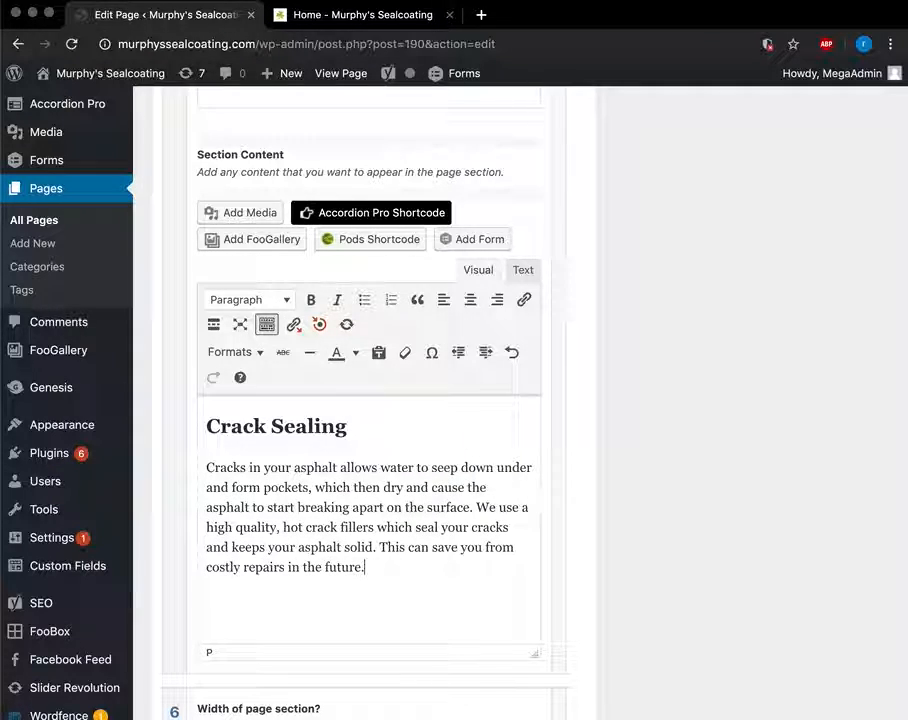
Check the services section on the live Home tab, then return to the page editor.
{"action": "left_click", "coordinate": [381, 22]}
{"action": "scroll", "coordinate": [509, 422], "scroll_direction": "up", "scroll_amount": 10}
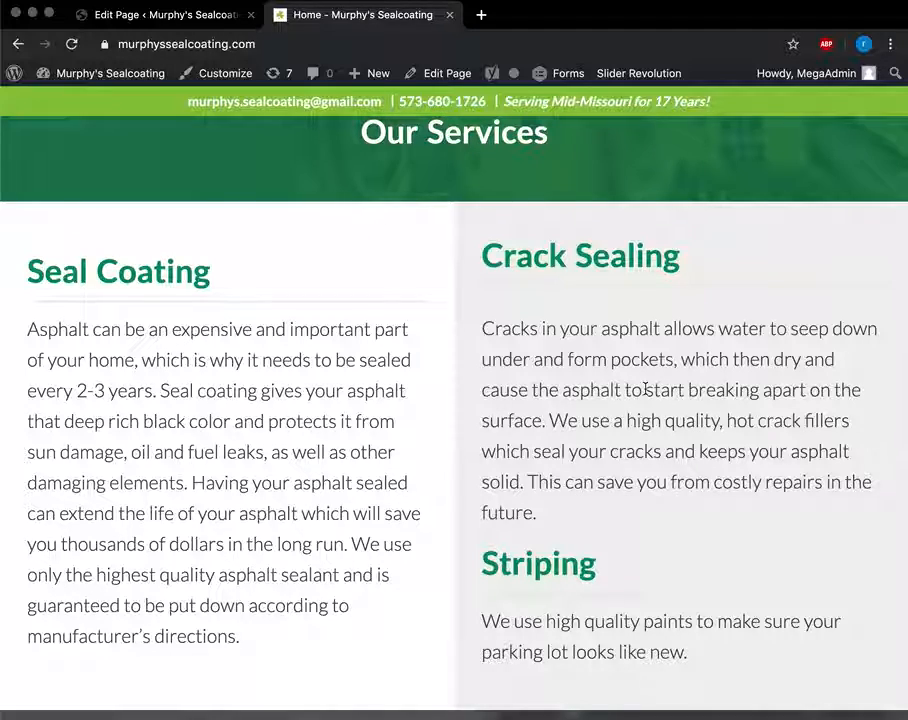
{"action": "left_click", "coordinate": [108, 14]}
{"action": "scroll", "coordinate": [371, 431], "scroll_direction": "up", "scroll_amount": 3}
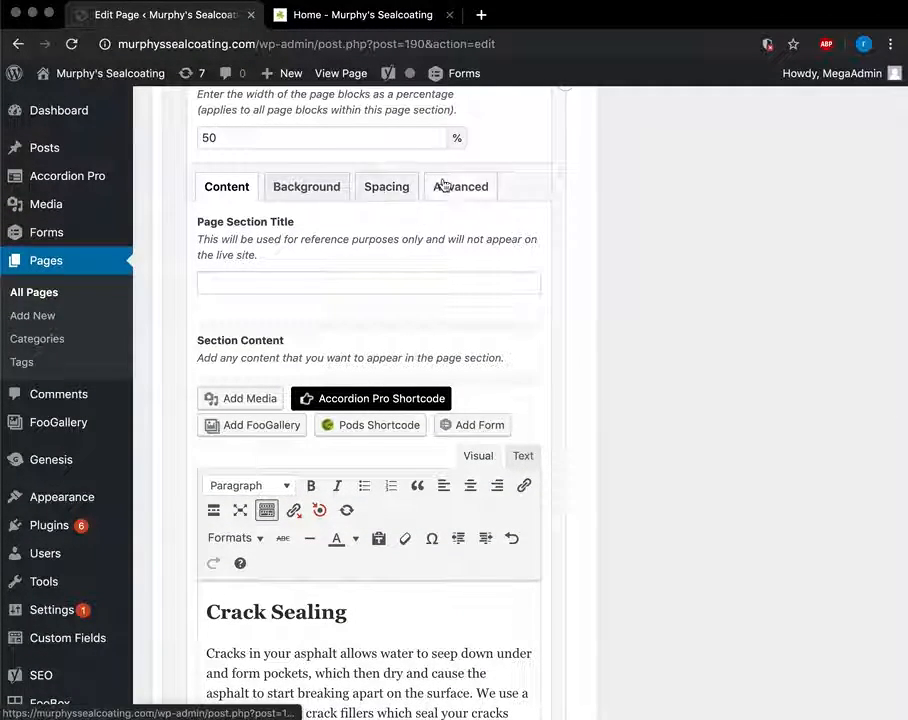
Open section 5's background settings and clear its width percentage value.
{"action": "left_click", "coordinate": [345, 188]}
{"action": "scroll", "coordinate": [253, 436], "scroll_direction": "down", "scroll_amount": 3}
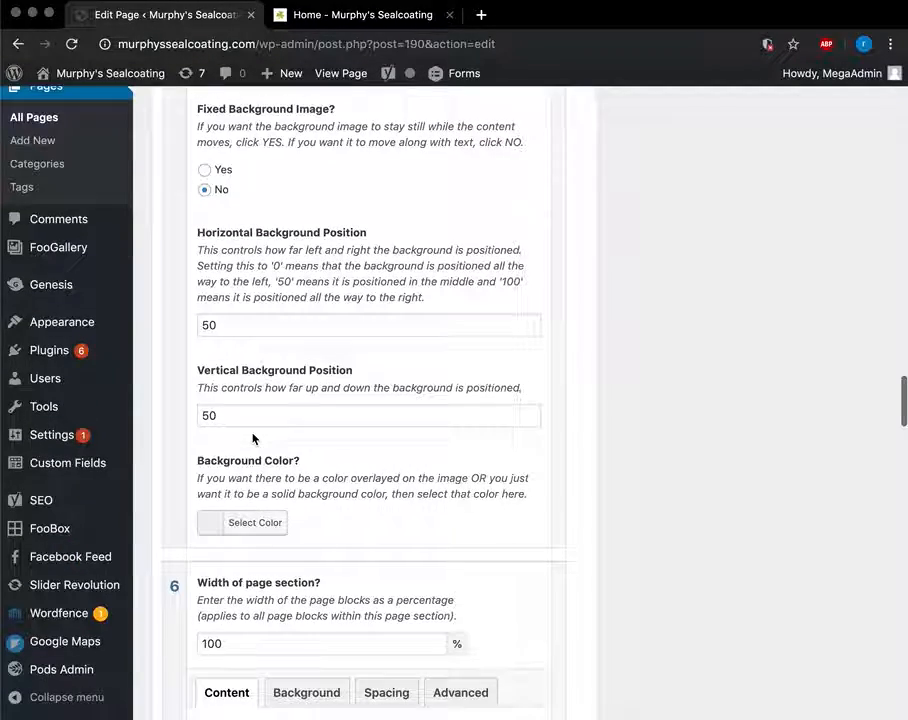
{"action": "scroll", "coordinate": [226, 490], "scroll_direction": "down", "scroll_amount": 3}
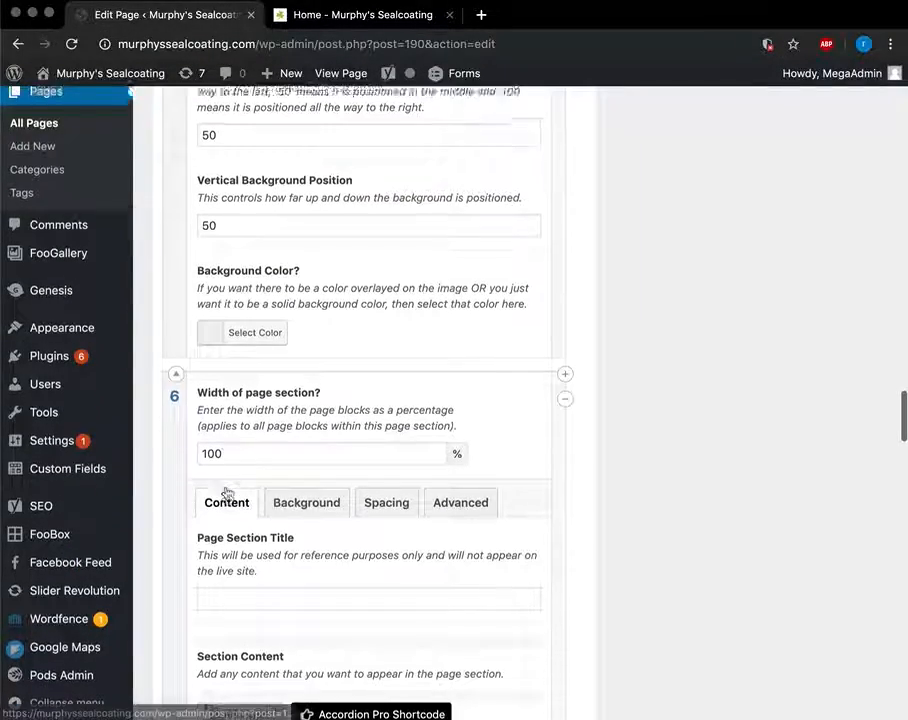
{"action": "scroll", "coordinate": [226, 488], "scroll_direction": "up", "scroll_amount": 10}
{"action": "scroll", "coordinate": [226, 488], "scroll_direction": "up", "scroll_amount": 2}
{"action": "scroll", "coordinate": [226, 489], "scroll_direction": "down", "scroll_amount": 3}
{"action": "left_click", "coordinate": [208, 426]}
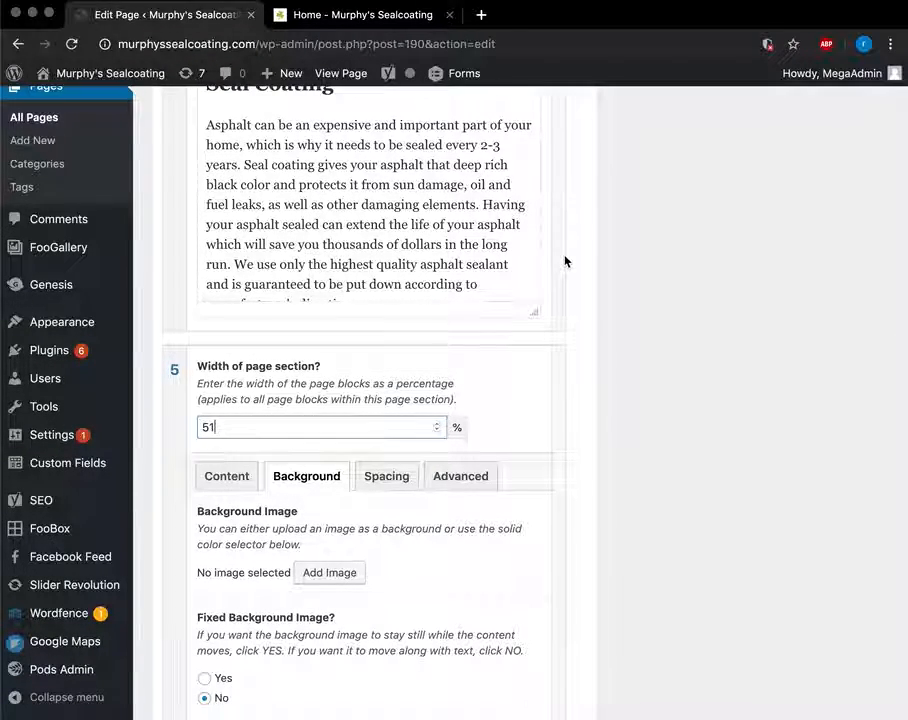
{"action": "scroll", "coordinate": [565, 262], "scroll_direction": "up", "scroll_amount": 5}
{"action": "scroll", "coordinate": [565, 262], "scroll_direction": "down", "scroll_amount": 4}
{"action": "key", "text": "BackSpace"}
{"action": "key", "text": "BackSpace"}
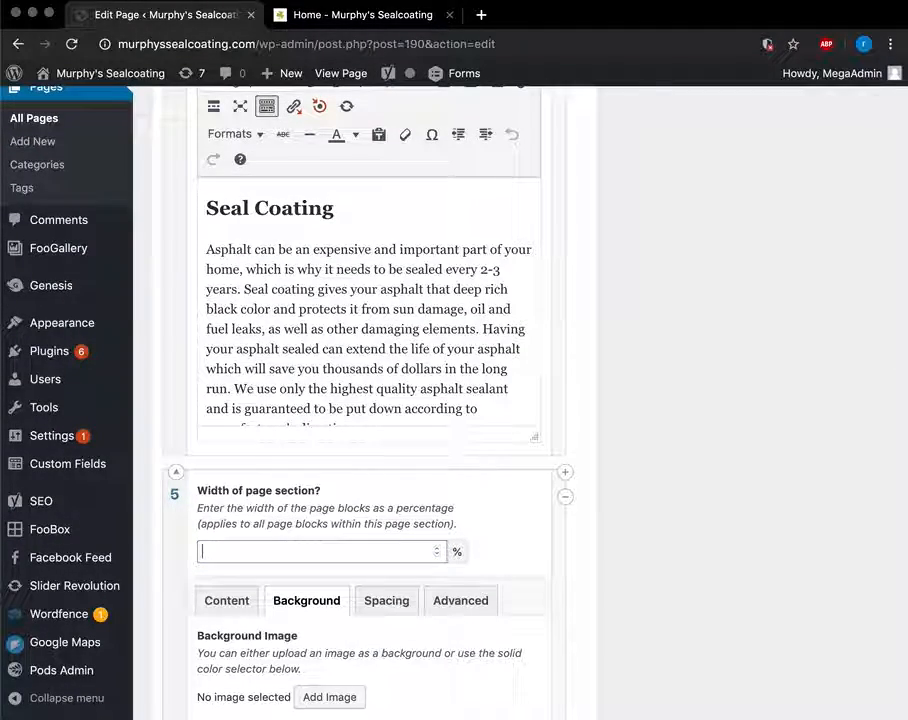
Switch section 5 to its Content tab showing the Crack Sealing content.
{"action": "scroll", "coordinate": [462, 495], "scroll_direction": "up", "scroll_amount": 5}
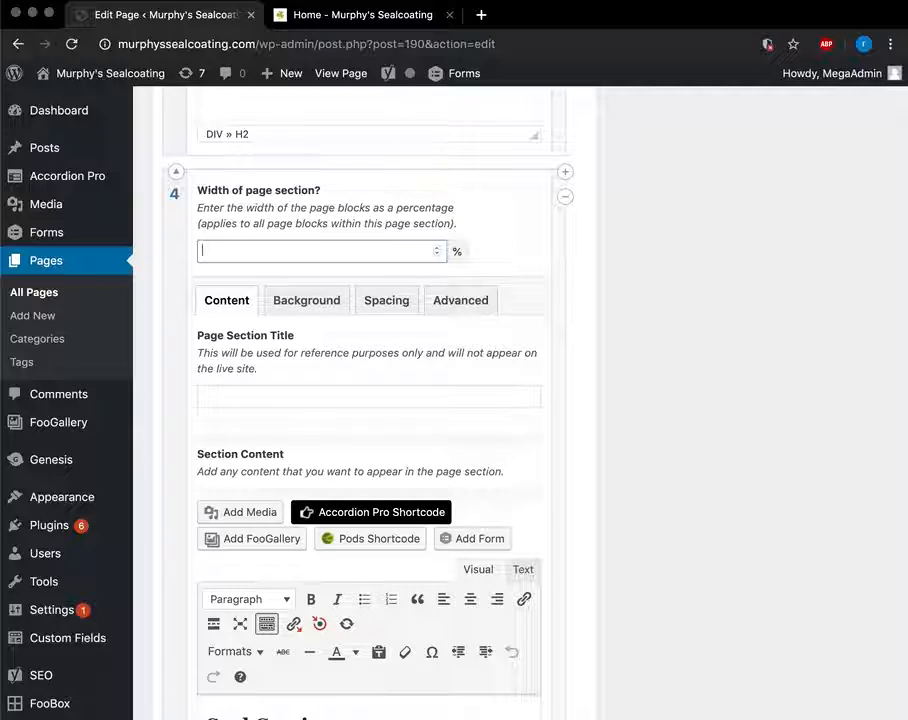
{"action": "scroll", "coordinate": [659, 468], "scroll_direction": "down", "scroll_amount": 20}
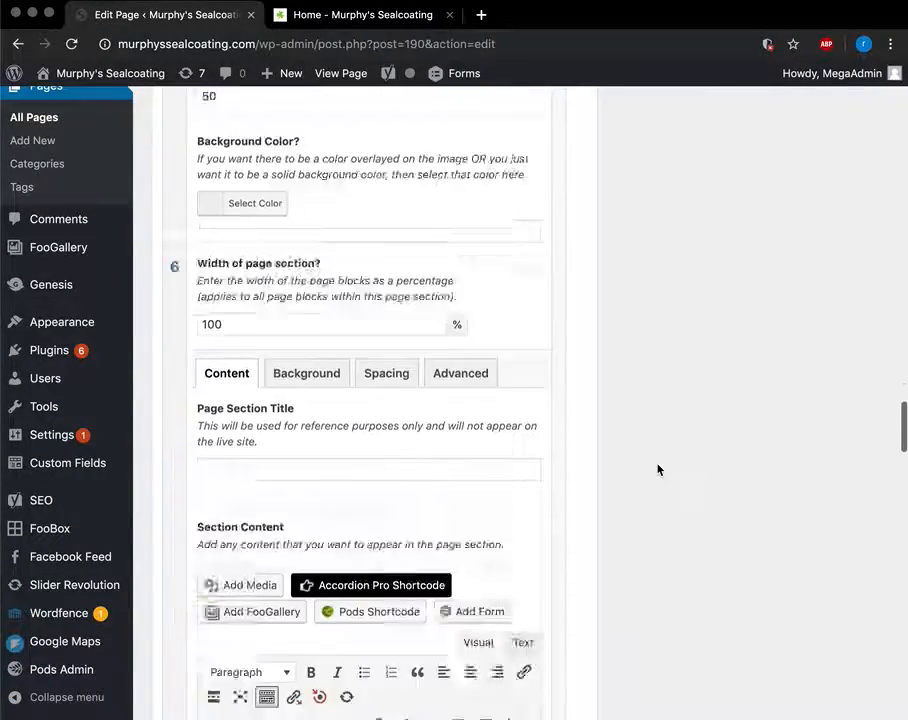
{"action": "scroll", "coordinate": [659, 468], "scroll_direction": "up", "scroll_amount": 8}
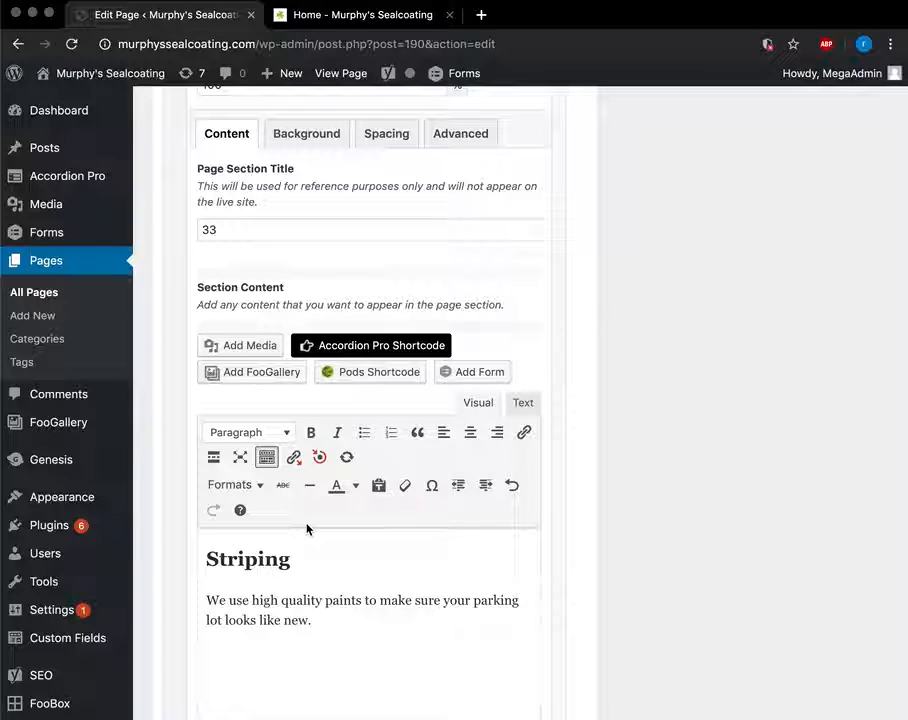
{"action": "scroll", "coordinate": [348, 651], "scroll_direction": "up", "scroll_amount": 8}
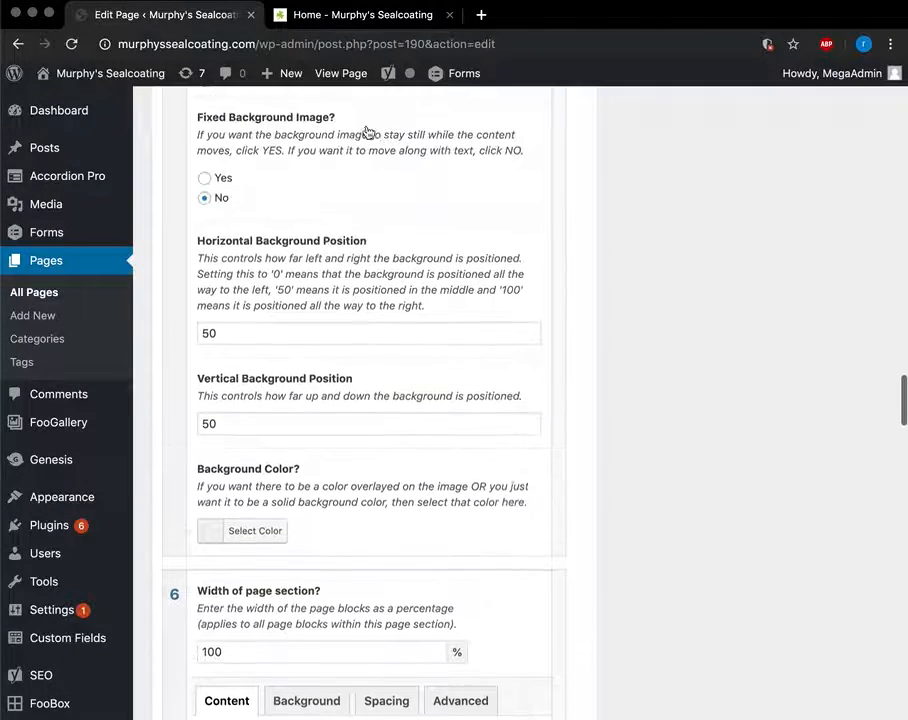
{"action": "scroll", "coordinate": [383, 392], "scroll_direction": "up", "scroll_amount": 5}
{"action": "left_click", "coordinate": [237, 424]}
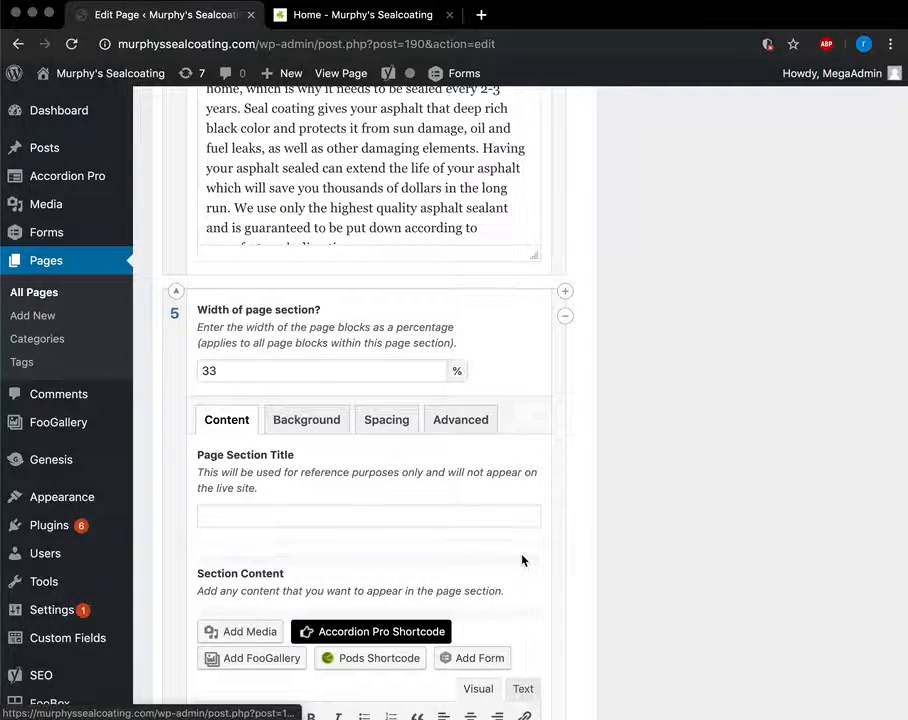
{"action": "scroll", "coordinate": [521, 553], "scroll_direction": "down", "scroll_amount": 5}
{"action": "scroll", "coordinate": [407, 679], "scroll_direction": "down", "scroll_amount": 10}
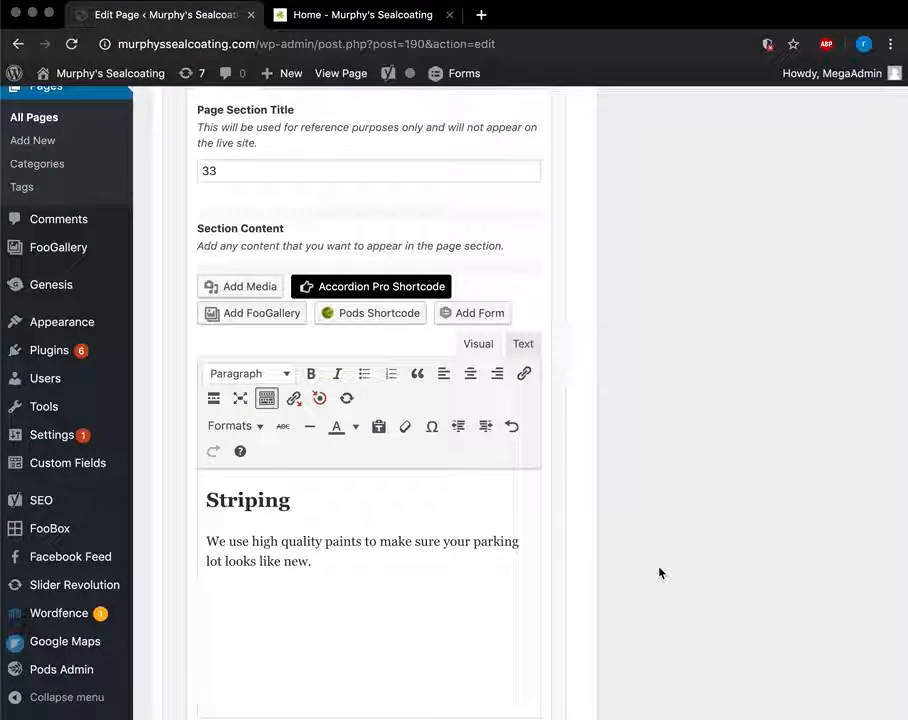
{"action": "scroll", "coordinate": [659, 574], "scroll_direction": "up", "scroll_amount": 20}
{"action": "scroll", "coordinate": [659, 573], "scroll_direction": "up", "scroll_amount": 8}
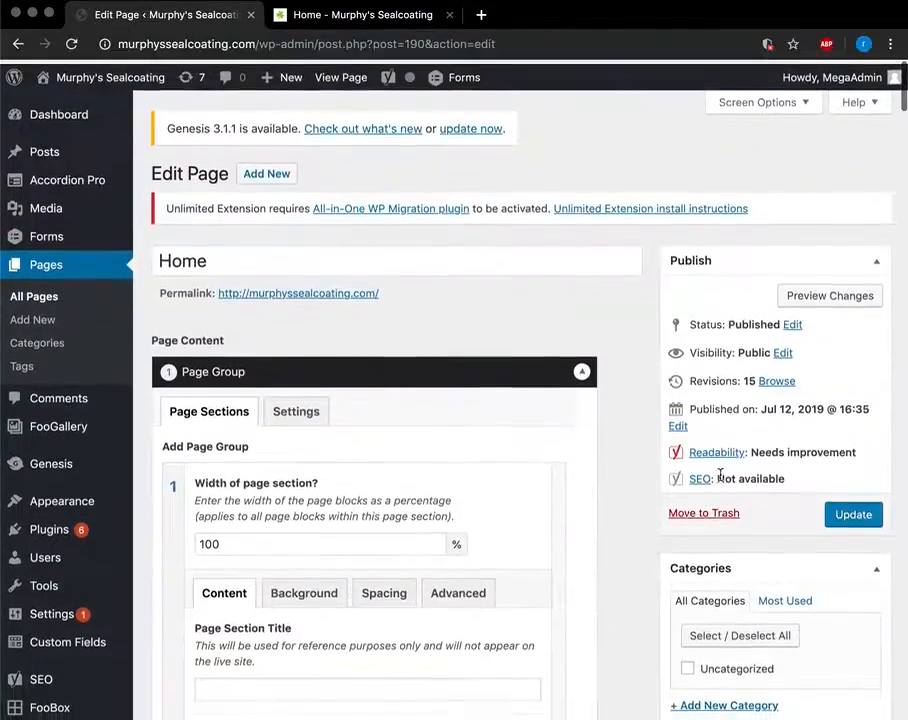
Preview the Home page changes in a new tab and scroll through them.
{"action": "left_click", "coordinate": [830, 292]}
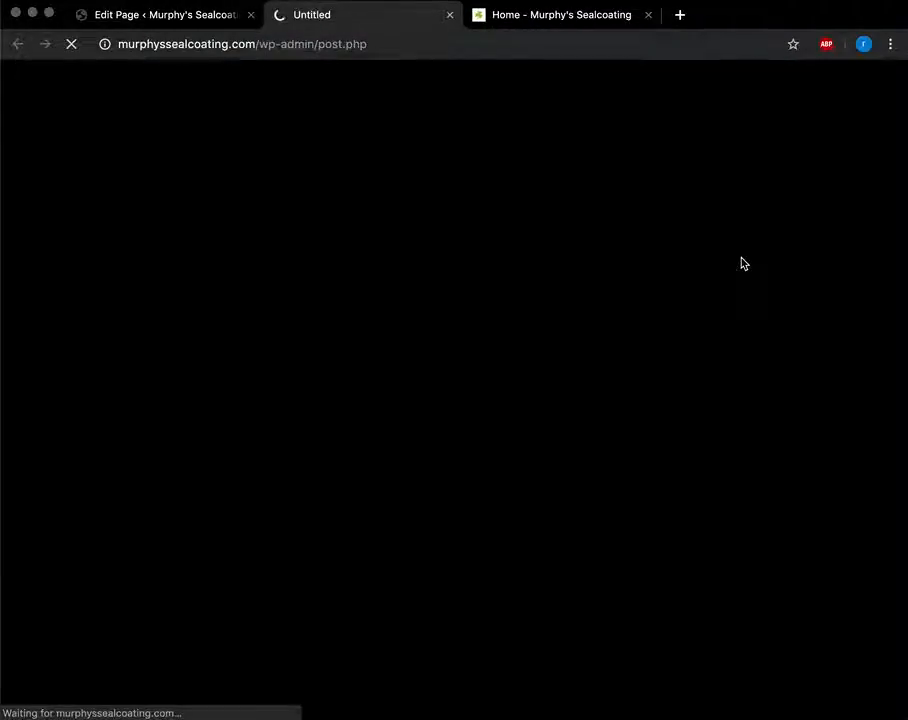
{"action": "scroll", "coordinate": [502, 567], "scroll_direction": "down", "scroll_amount": 8}
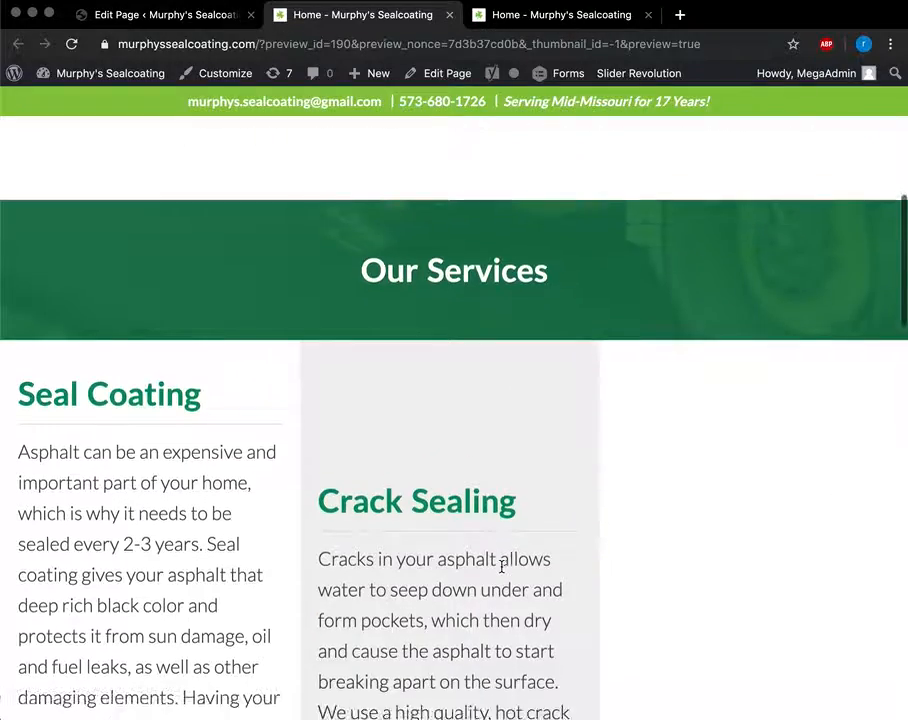
{"action": "scroll", "coordinate": [502, 567], "scroll_direction": "down", "scroll_amount": 6}
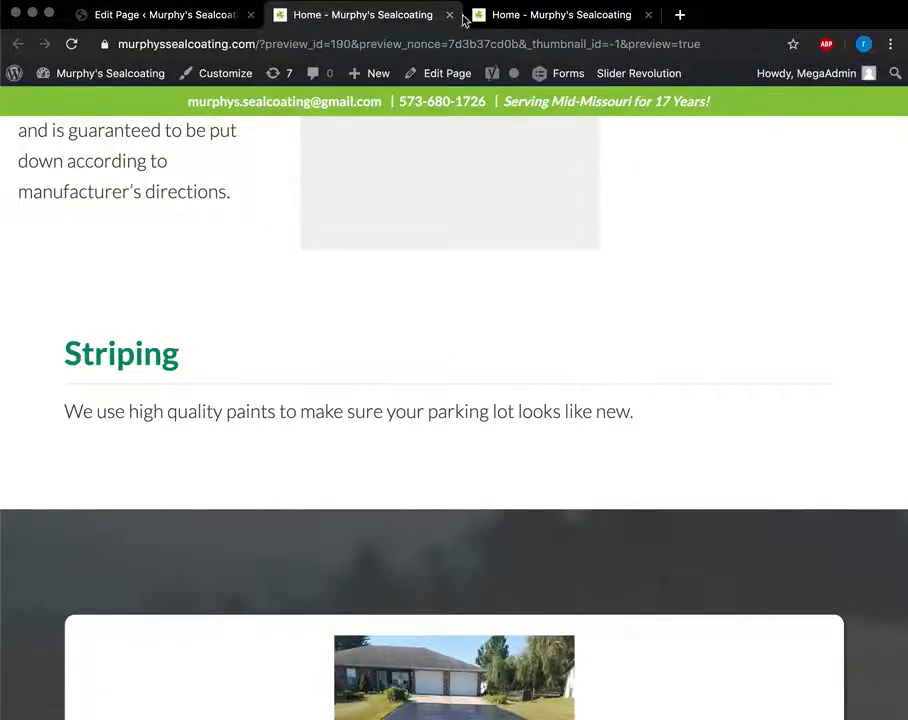
Back in the editor, clear the stray '33' from section 6's Page Section Title.
{"action": "left_click", "coordinate": [147, 12]}
{"action": "scroll", "coordinate": [482, 519], "scroll_direction": "down", "scroll_amount": 15}
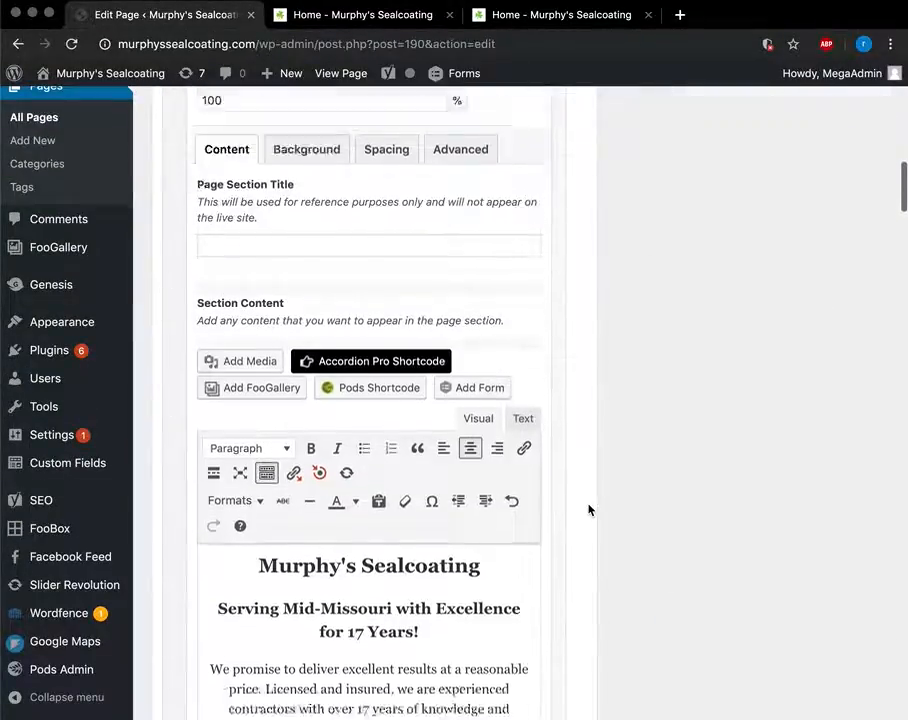
{"action": "scroll", "coordinate": [589, 510], "scroll_direction": "down", "scroll_amount": 15}
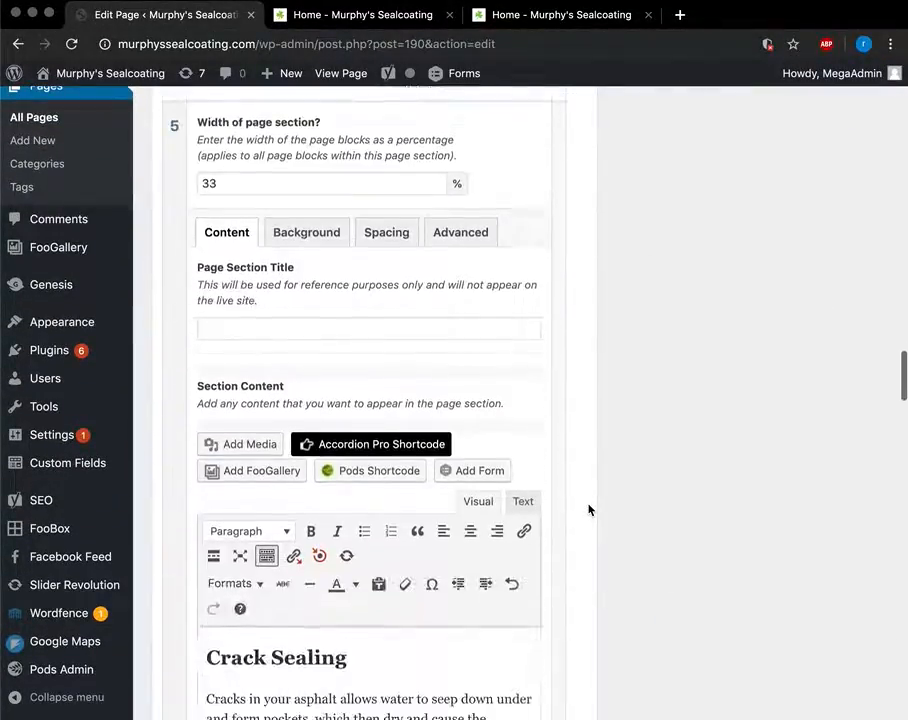
{"action": "scroll", "coordinate": [589, 510], "scroll_direction": "up", "scroll_amount": 4}
{"action": "scroll", "coordinate": [589, 510], "scroll_direction": "down", "scroll_amount": 12}
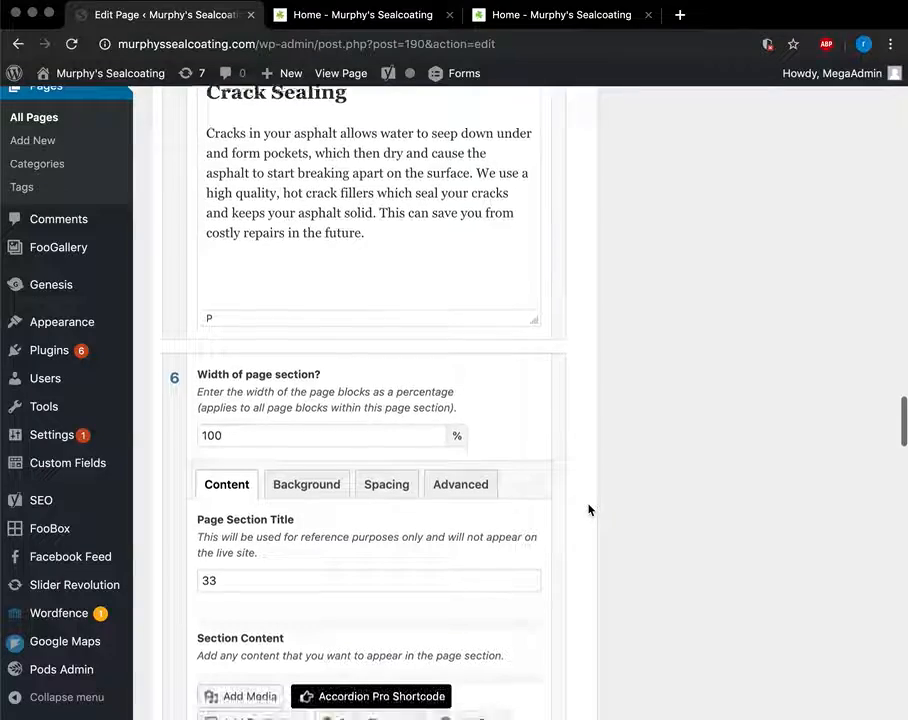
{"action": "left_click", "coordinate": [214, 356]}
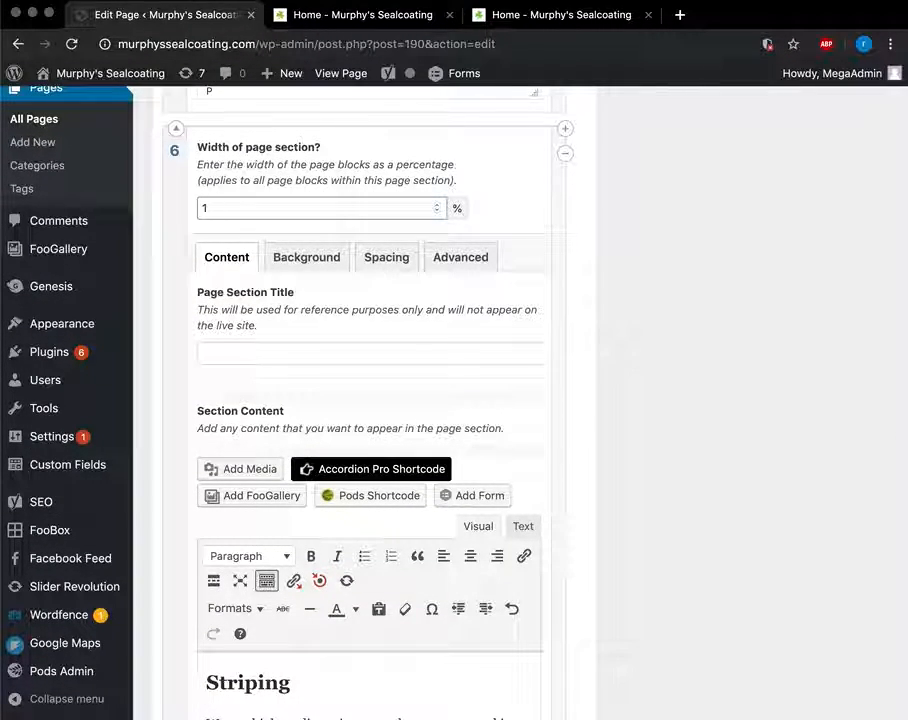
{"action": "scroll", "coordinate": [651, 285], "scroll_direction": "up", "scroll_amount": 20}
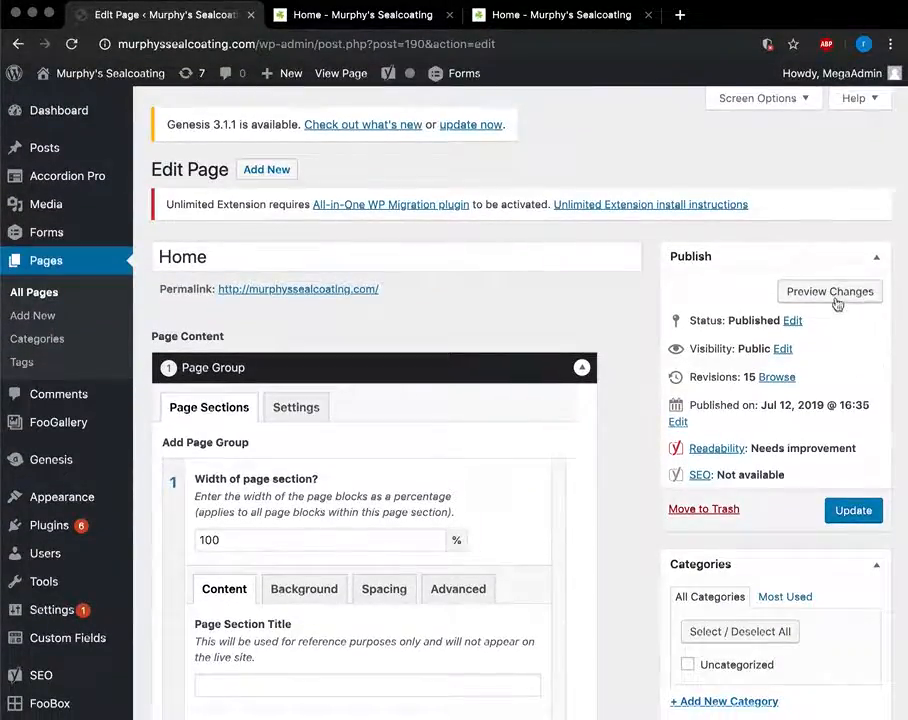
Preview the Seal Coating, Crack Sealing and Striping columns, then close the preview.
{"action": "left_click", "coordinate": [805, 292]}
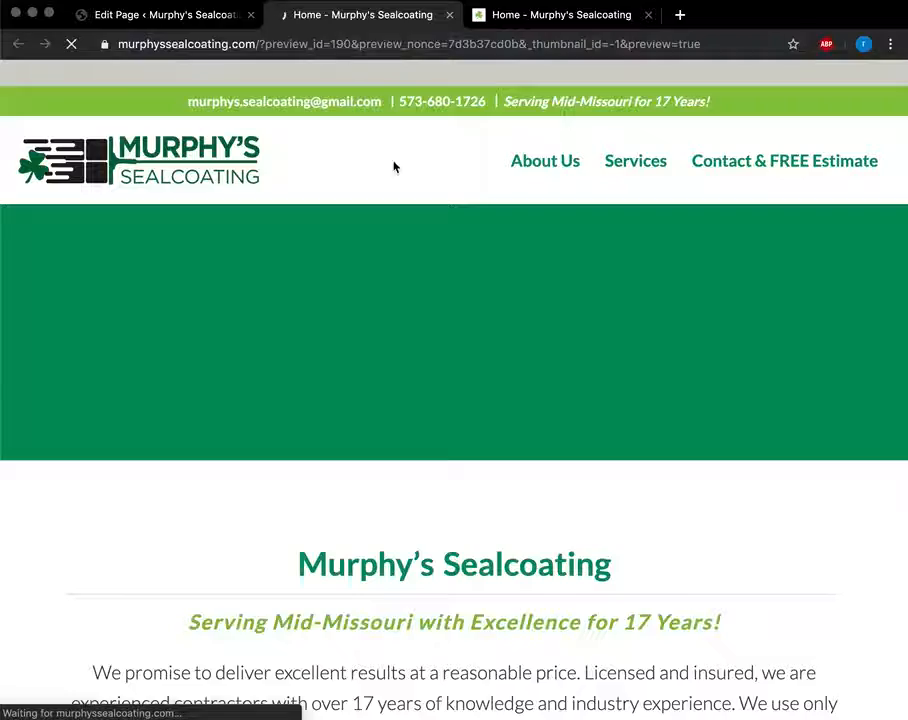
{"action": "scroll", "coordinate": [460, 405], "scroll_direction": "down", "scroll_amount": 10}
{"action": "scroll", "coordinate": [460, 405], "scroll_direction": "up", "scroll_amount": 5}
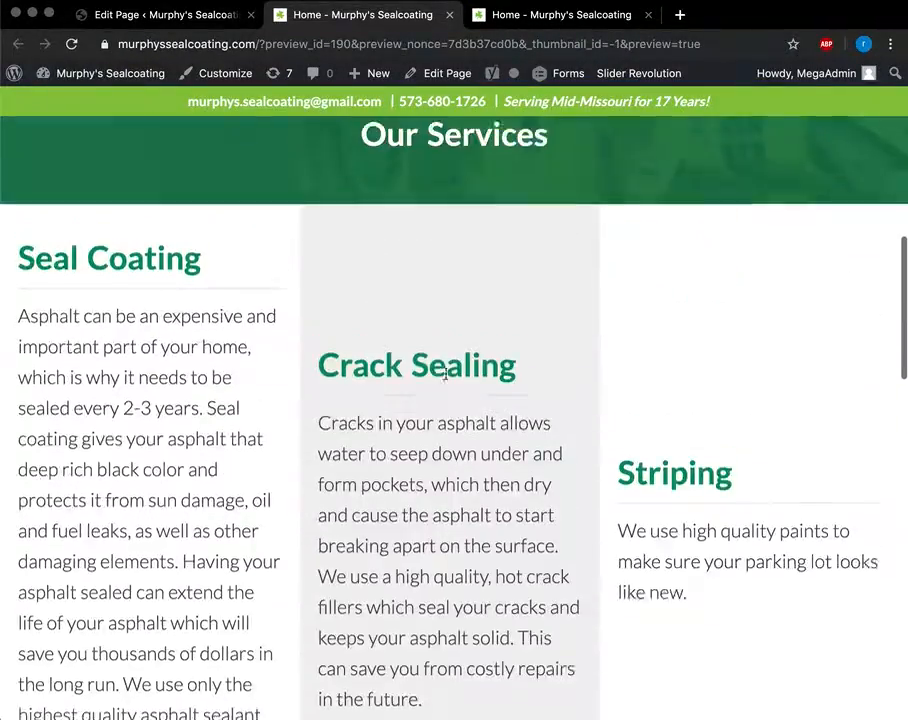
{"action": "scroll", "coordinate": [420, 390], "scroll_direction": "down", "scroll_amount": 1}
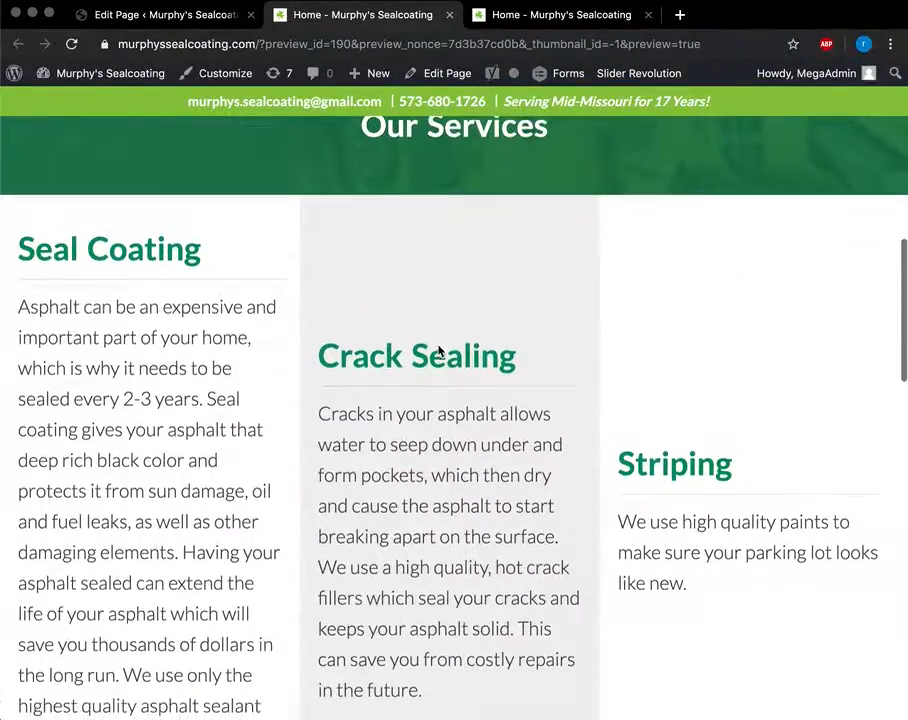
{"action": "scroll", "coordinate": [248, 583], "scroll_direction": "down", "scroll_amount": 5}
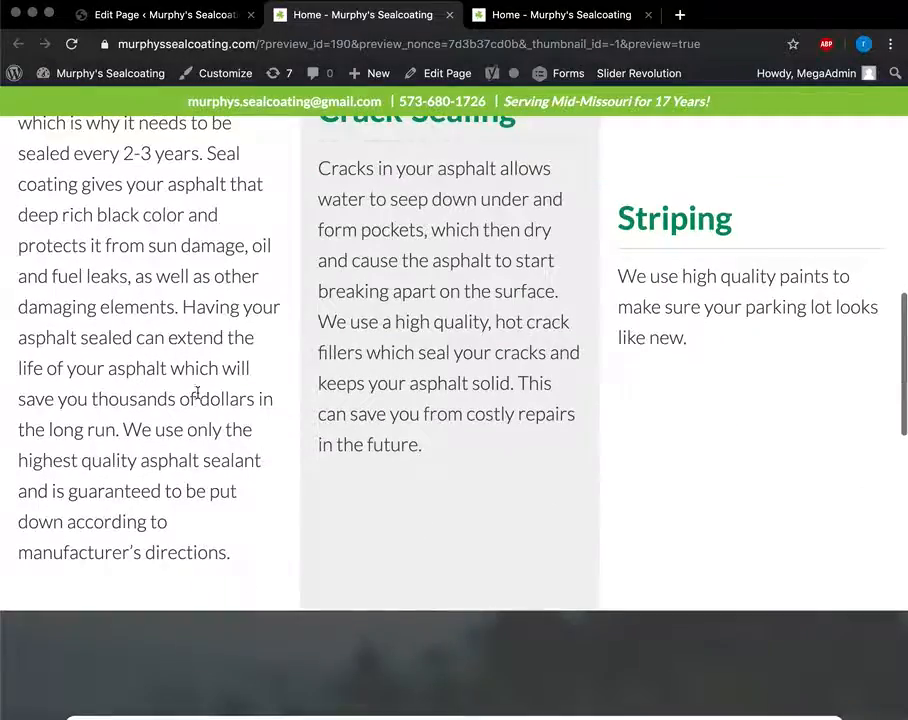
{"action": "scroll", "coordinate": [531, 404], "scroll_direction": "up", "scroll_amount": 8}
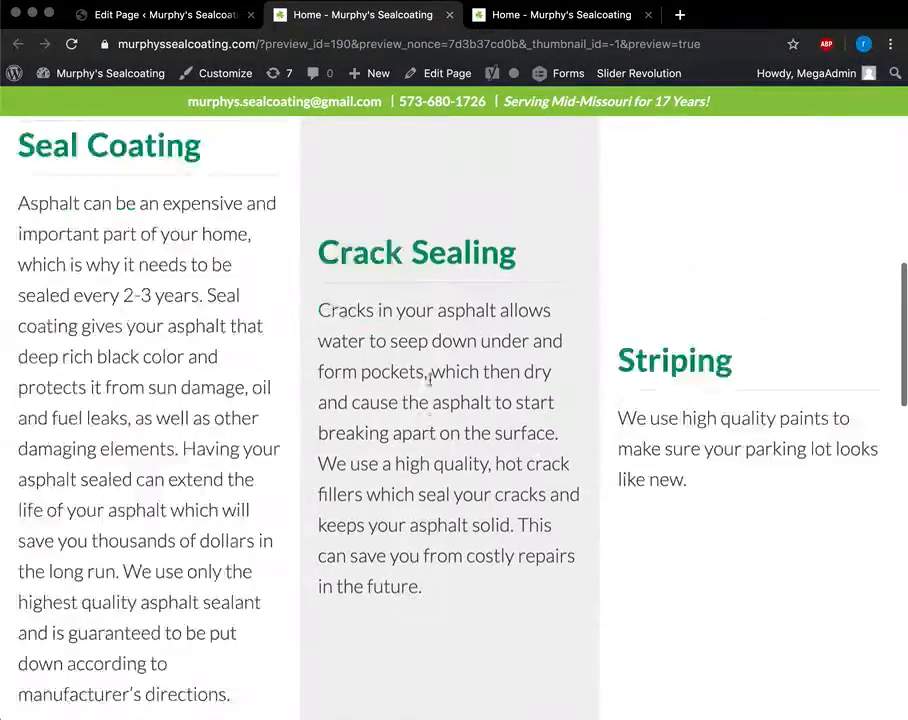
{"action": "scroll", "coordinate": [430, 379], "scroll_direction": "down", "scroll_amount": 4}
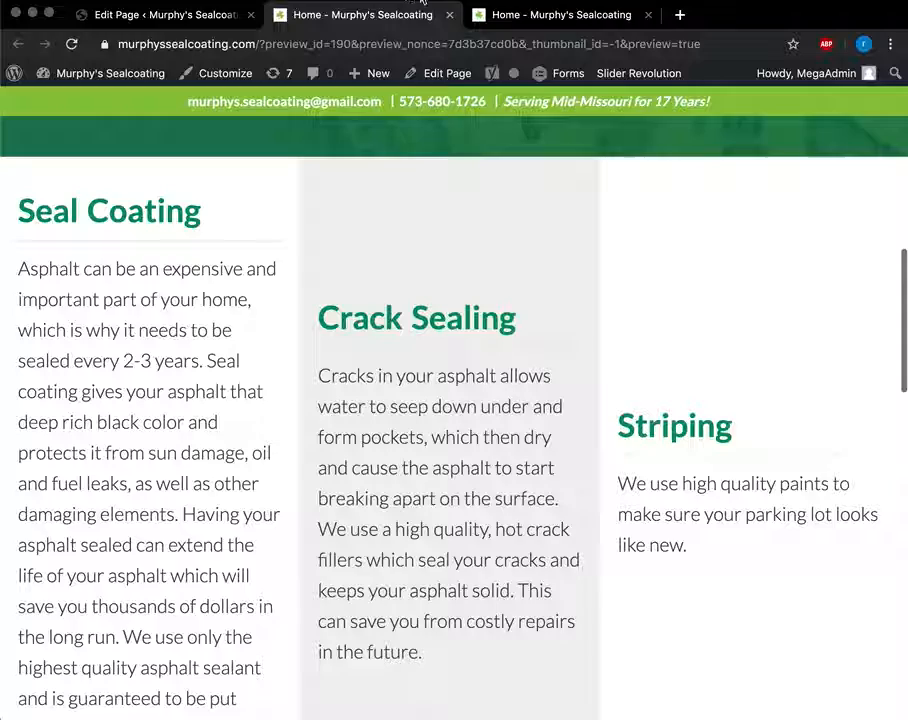
{"action": "left_click", "coordinate": [448, 15]}
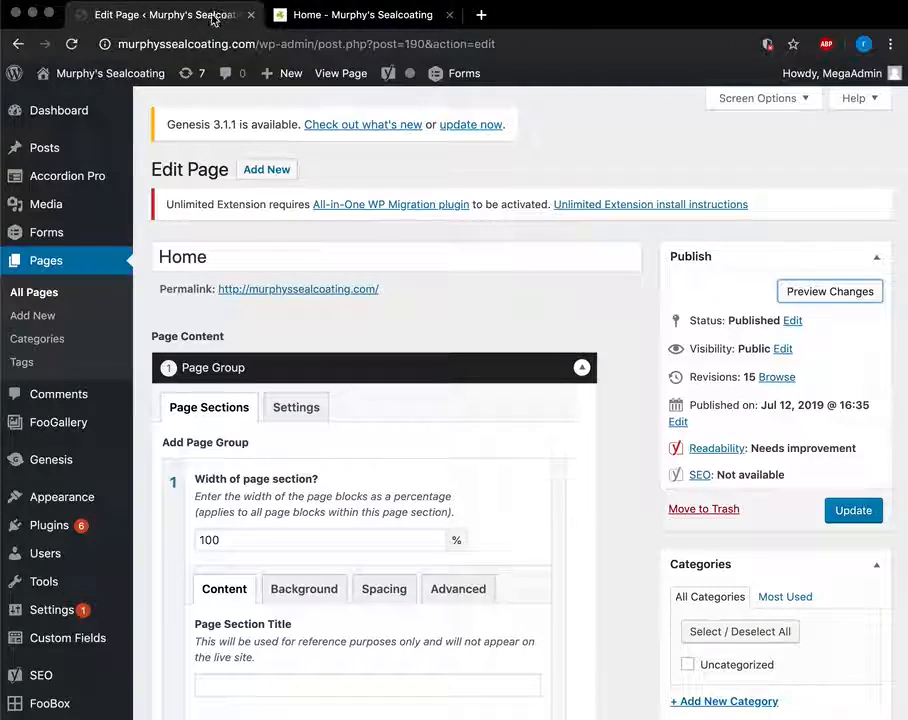
Go to Appearance > Widgets to view Header Right's Image (Simple) and Navigation Menu widgets.
{"action": "scroll", "coordinate": [405, 330], "scroll_direction": "down", "scroll_amount": 4}
{"action": "scroll", "coordinate": [480, 507], "scroll_direction": "up", "scroll_amount": 4}
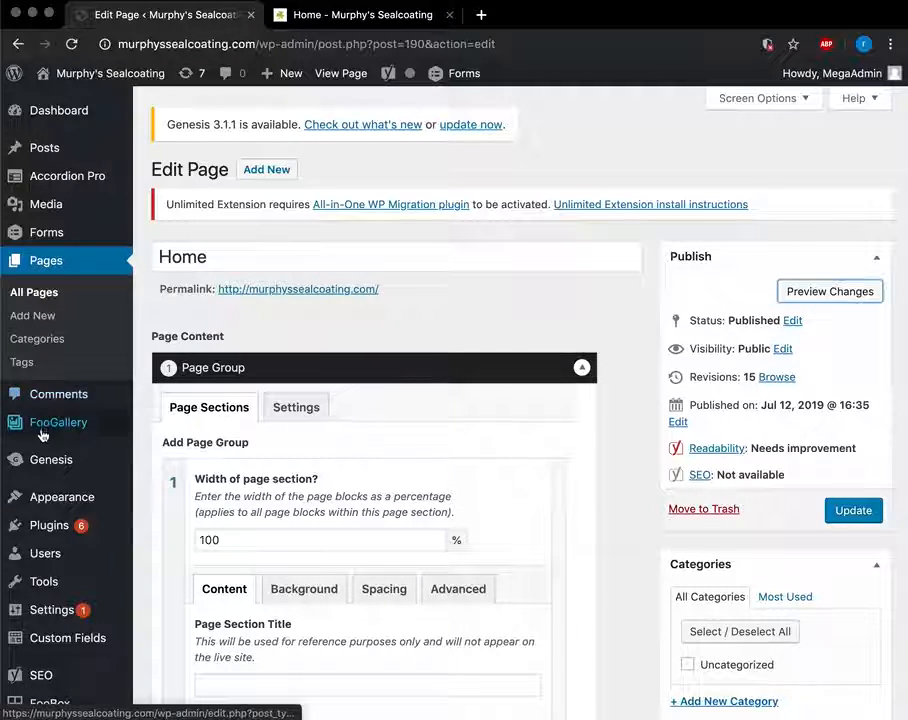
{"action": "scroll", "coordinate": [42, 430], "scroll_direction": "down", "scroll_amount": 2}
{"action": "mouse_move", "coordinate": [42, 440]}
{"action": "scroll", "coordinate": [35, 400], "scroll_direction": "down", "scroll_amount": 1}
{"action": "mouse_move", "coordinate": [60, 345]}
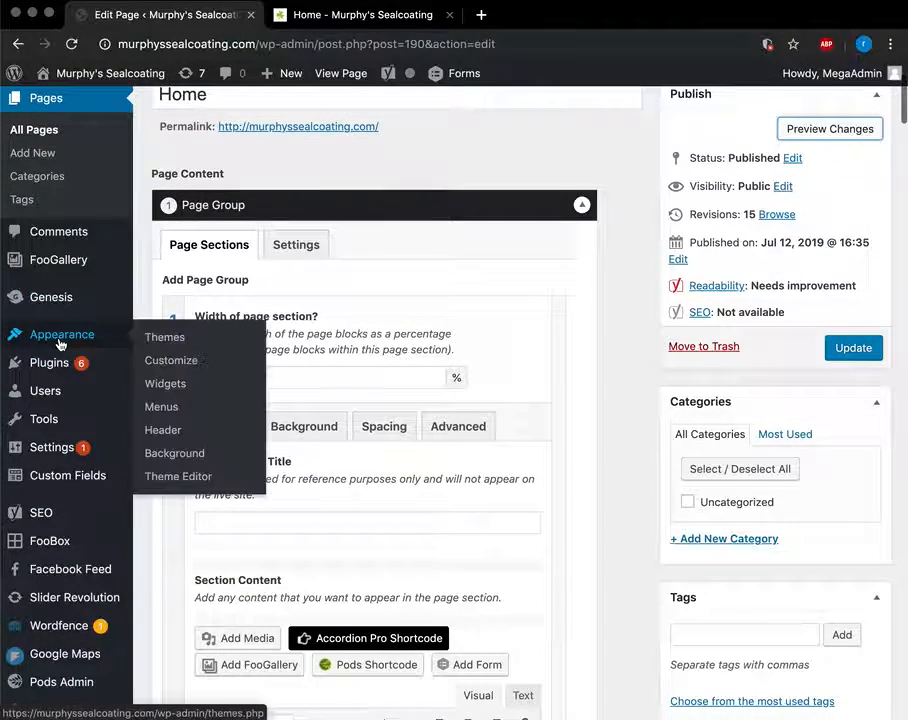
{"action": "left_click", "coordinate": [167, 385]}
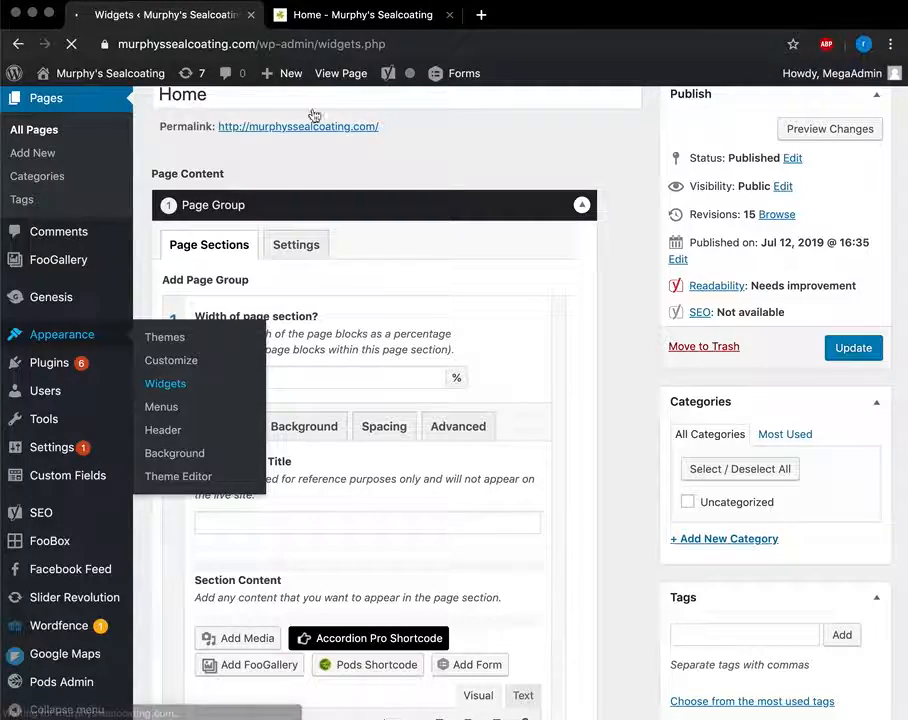
{"action": "scroll", "coordinate": [375, 285], "scroll_direction": "down", "scroll_amount": 2}
{"action": "scroll", "coordinate": [375, 285], "scroll_direction": "up", "scroll_amount": 1}
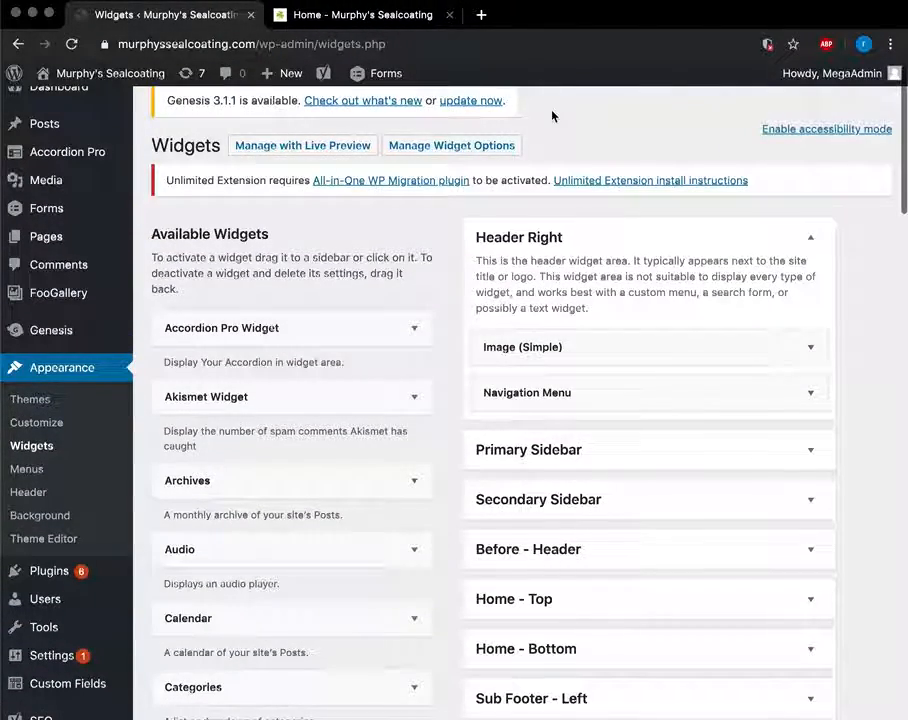
Glance at the live Home tab, then open and close the Image (Simple) widget's settings.
{"action": "left_click", "coordinate": [390, 15]}
{"action": "scroll", "coordinate": [386, 318], "scroll_direction": "up", "scroll_amount": 10}
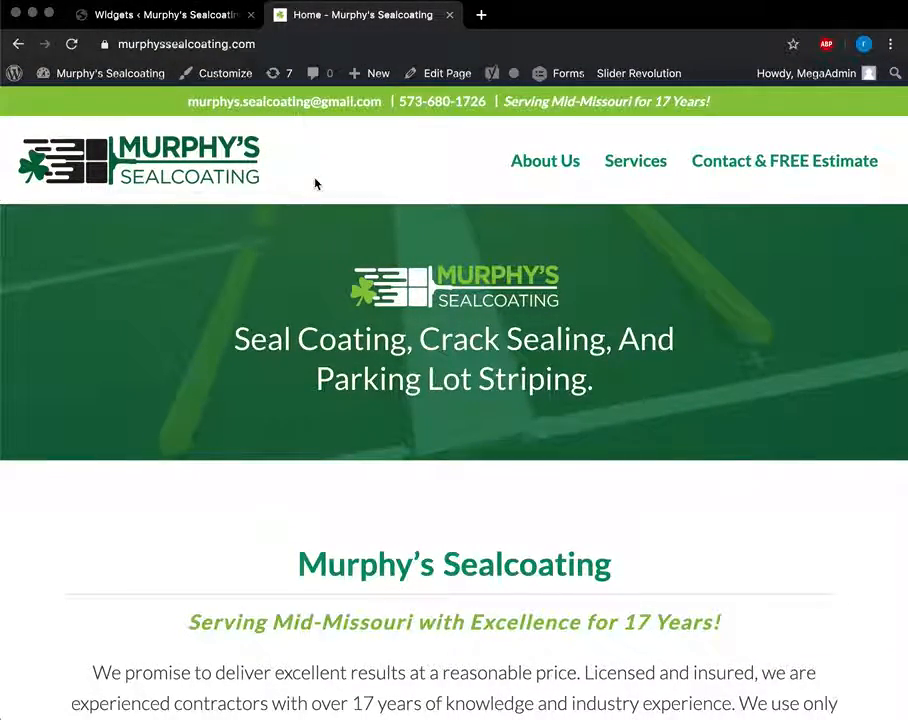
{"action": "left_click", "coordinate": [203, 18]}
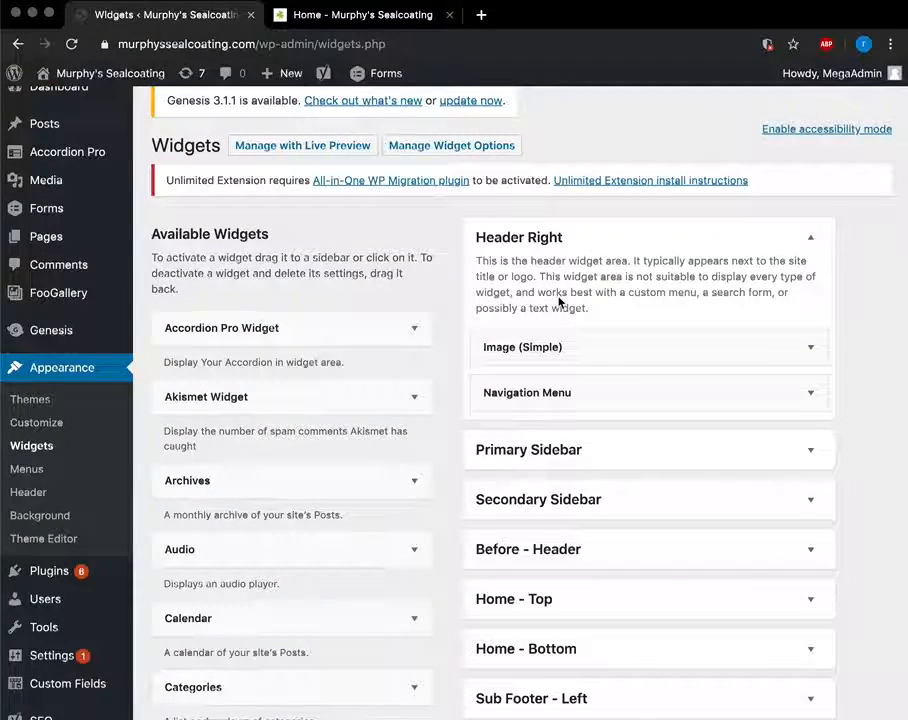
{"action": "left_click", "coordinate": [812, 350]}
{"action": "scroll", "coordinate": [549, 288], "scroll_direction": "down", "scroll_amount": 2}
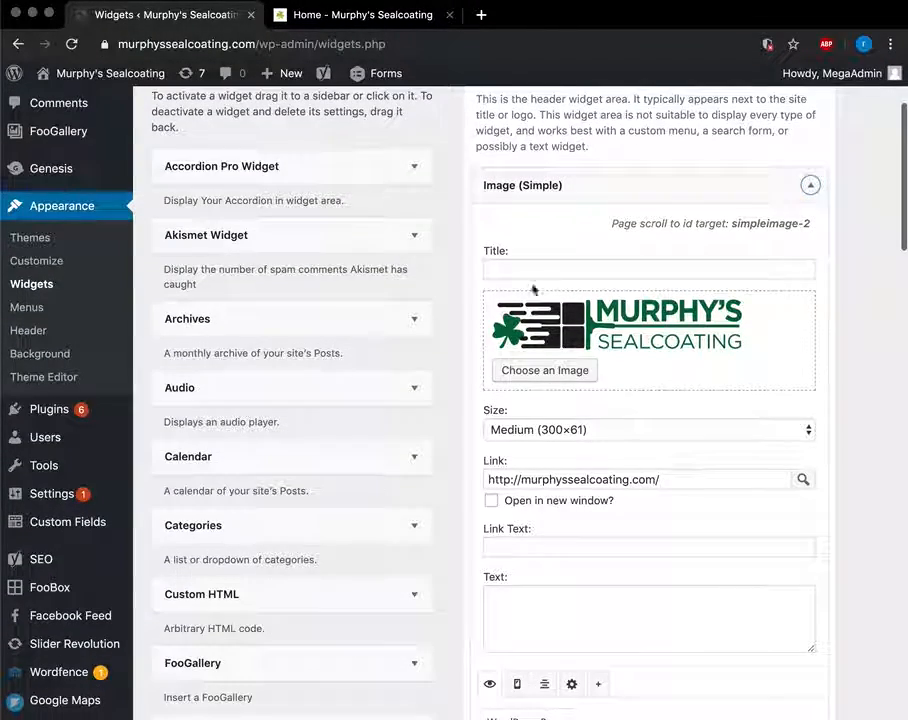
{"action": "left_click", "coordinate": [811, 188]}
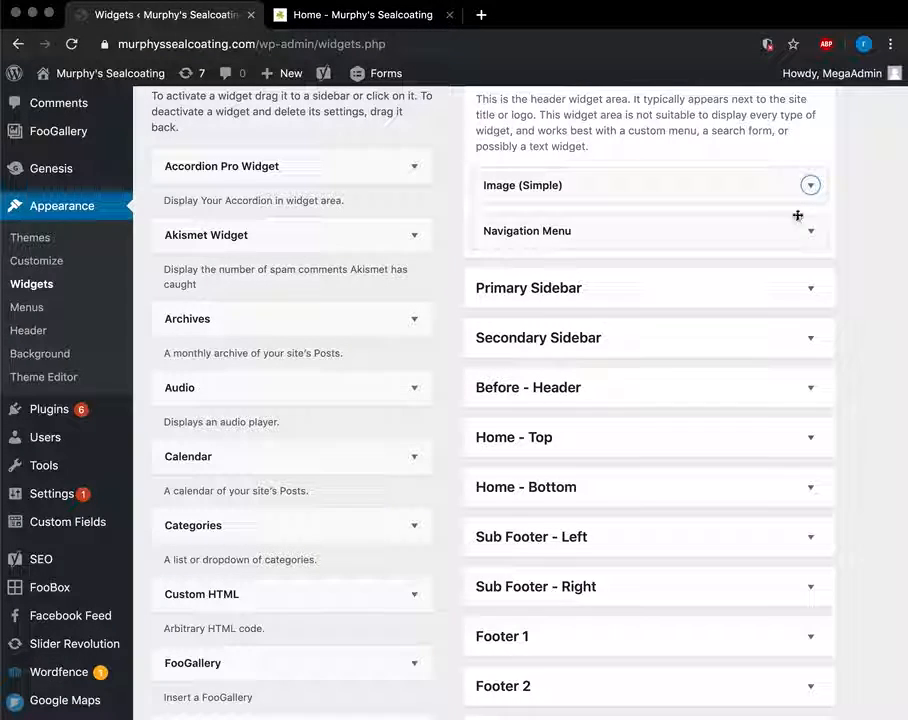
Expand the Navigation Menu widget's settings and look through them.
{"action": "left_click", "coordinate": [811, 230]}
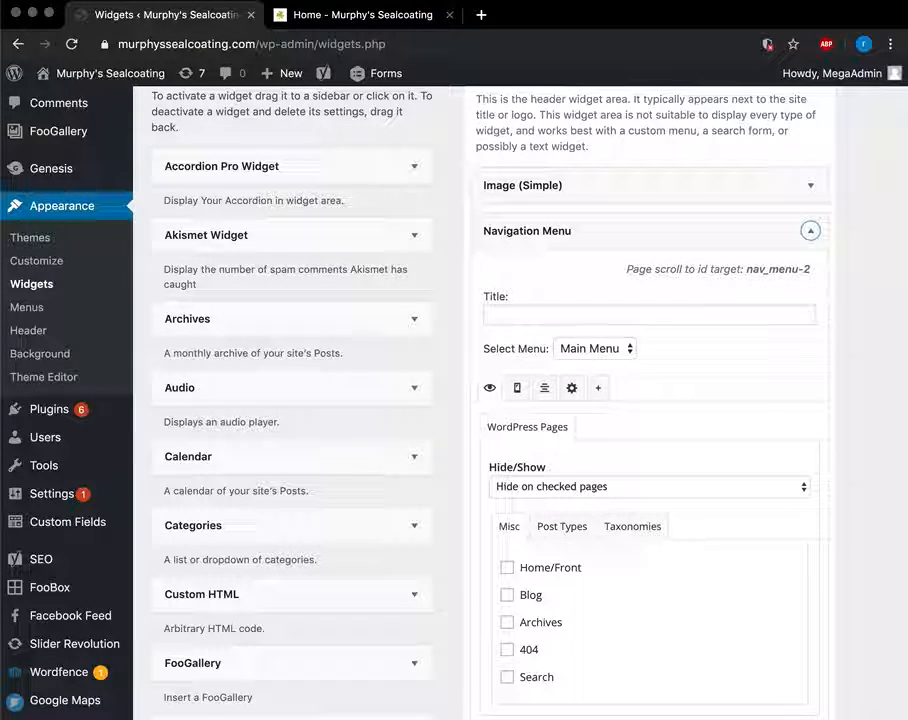
{"action": "scroll", "coordinate": [803, 250], "scroll_direction": "down", "scroll_amount": 4}
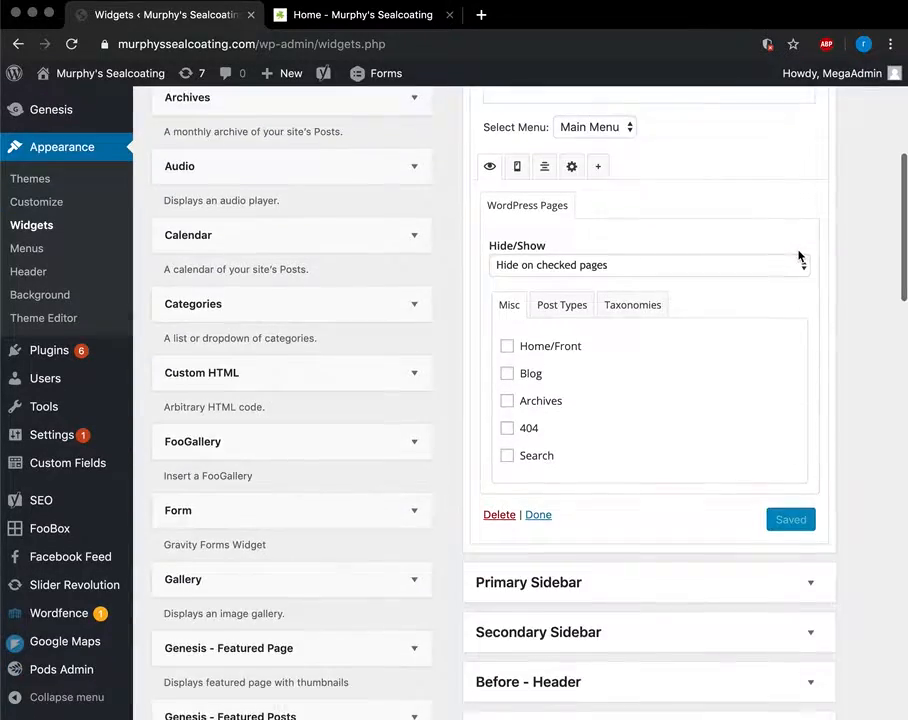
{"action": "scroll", "coordinate": [800, 253], "scroll_direction": "up", "scroll_amount": 1}
{"action": "scroll", "coordinate": [627, 384], "scroll_direction": "up", "scroll_amount": 2}
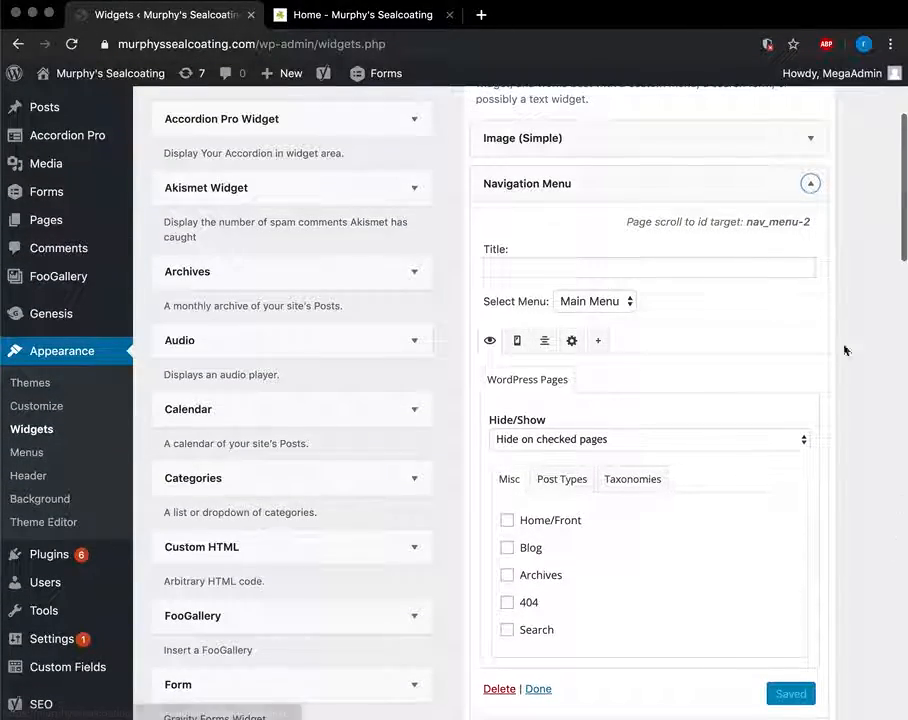
{"action": "scroll", "coordinate": [560, 268], "scroll_direction": "down", "scroll_amount": 2}
{"action": "scroll", "coordinate": [559, 270], "scroll_direction": "up", "scroll_amount": 1}
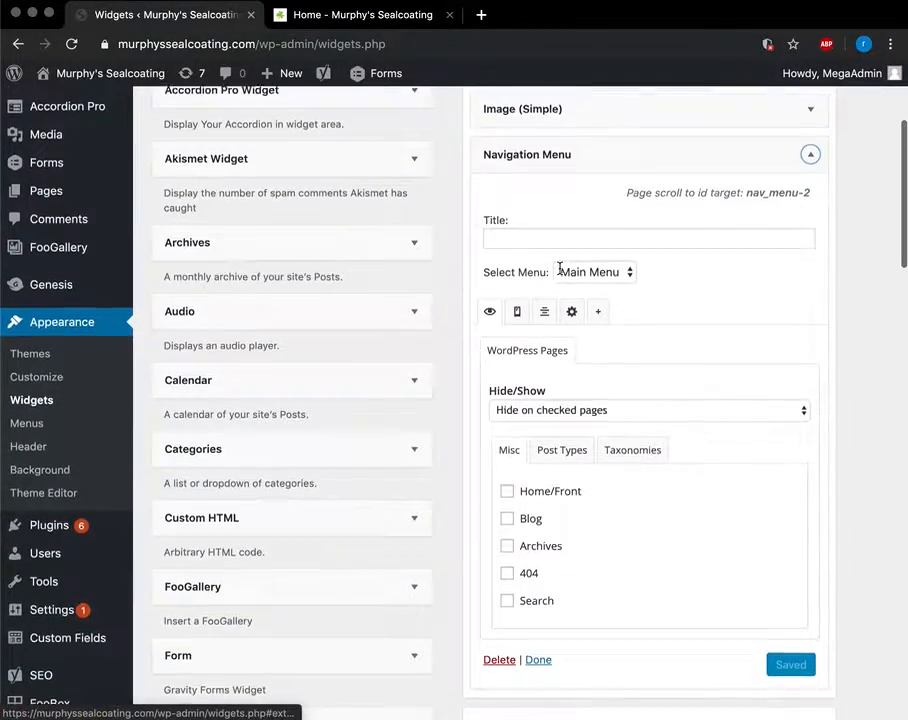
Compare with the live homepage, then collapse Navigation Menu and reopen and collapse Image (Simple).
{"action": "left_click", "coordinate": [397, 14]}
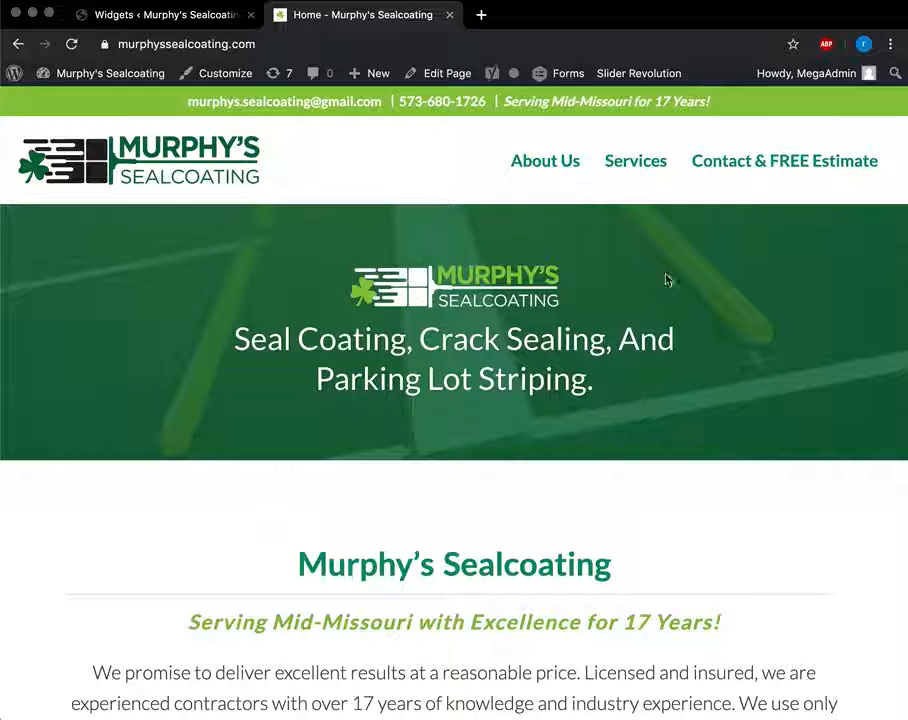
{"action": "left_click", "coordinate": [127, 28]}
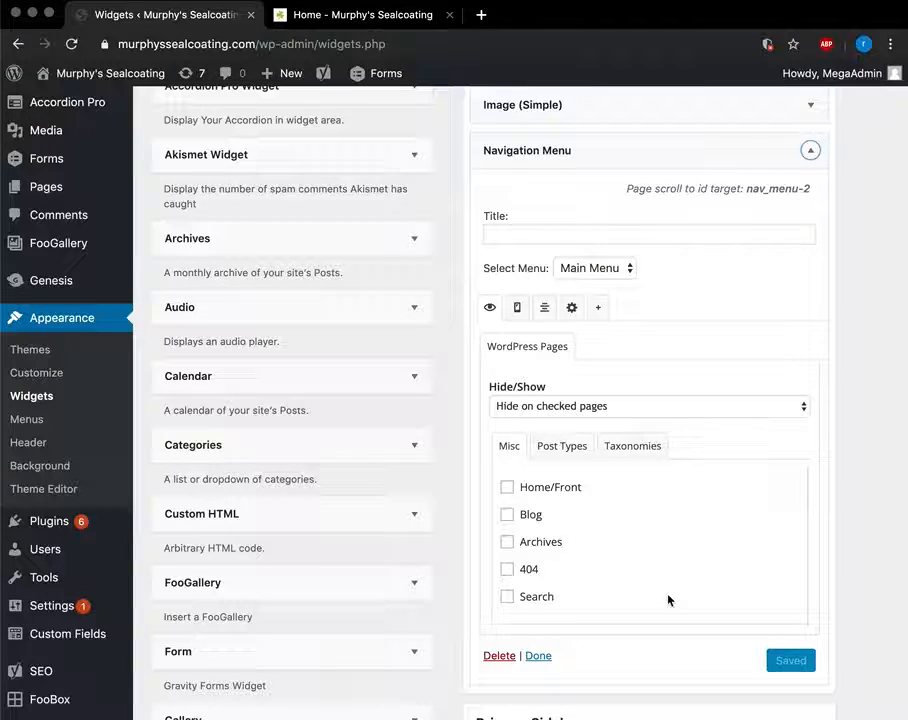
{"action": "scroll", "coordinate": [740, 395], "scroll_direction": "up", "scroll_amount": 2}
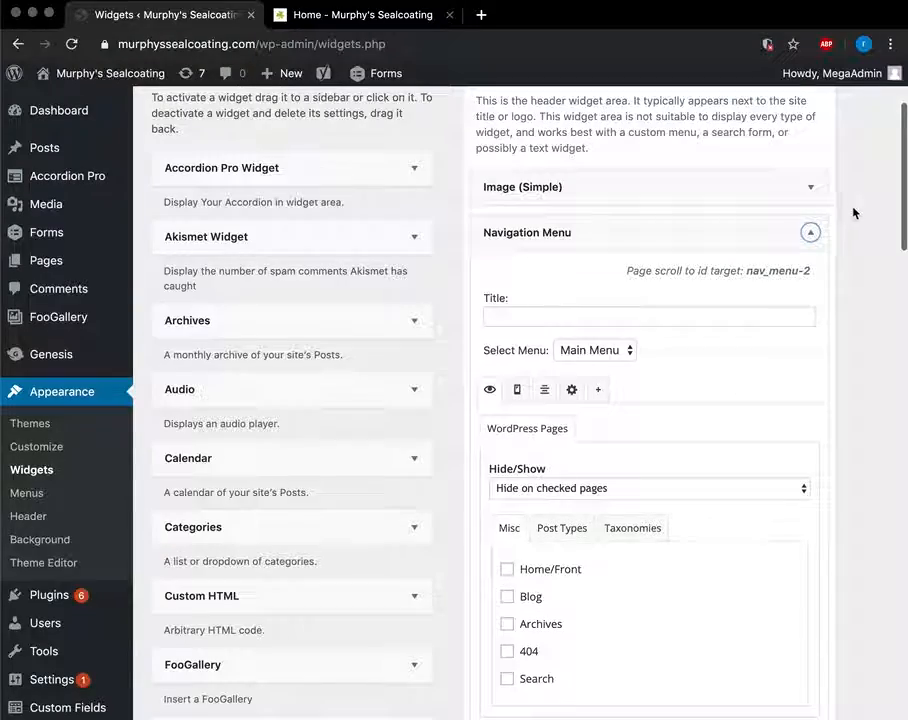
{"action": "left_click", "coordinate": [812, 233]}
{"action": "left_click", "coordinate": [812, 193]}
{"action": "scroll", "coordinate": [791, 509], "scroll_direction": "down", "scroll_amount": 6}
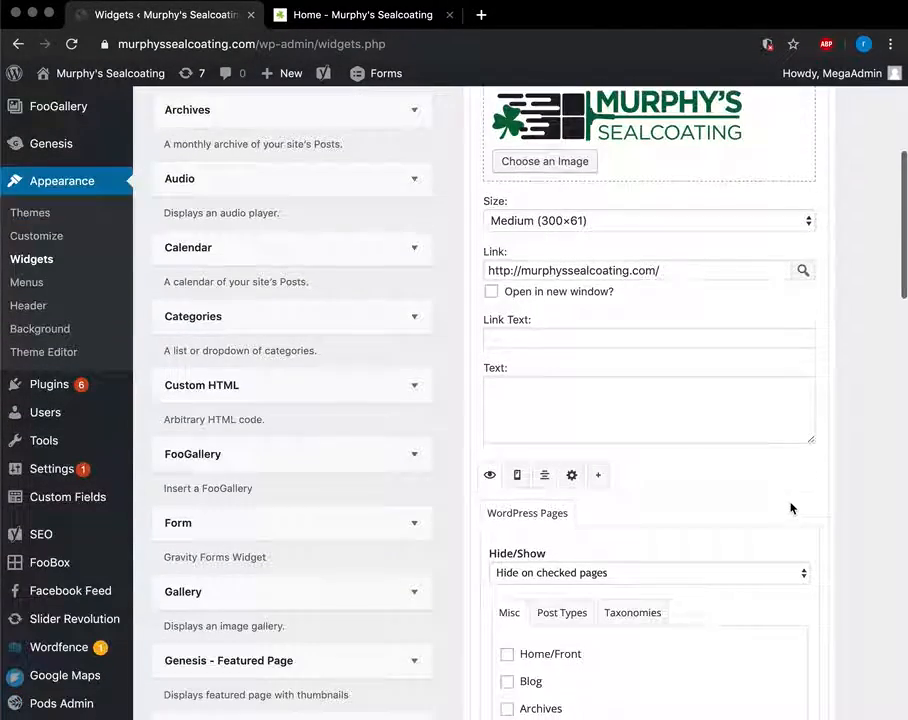
{"action": "scroll", "coordinate": [760, 500], "scroll_direction": "up", "scroll_amount": 6}
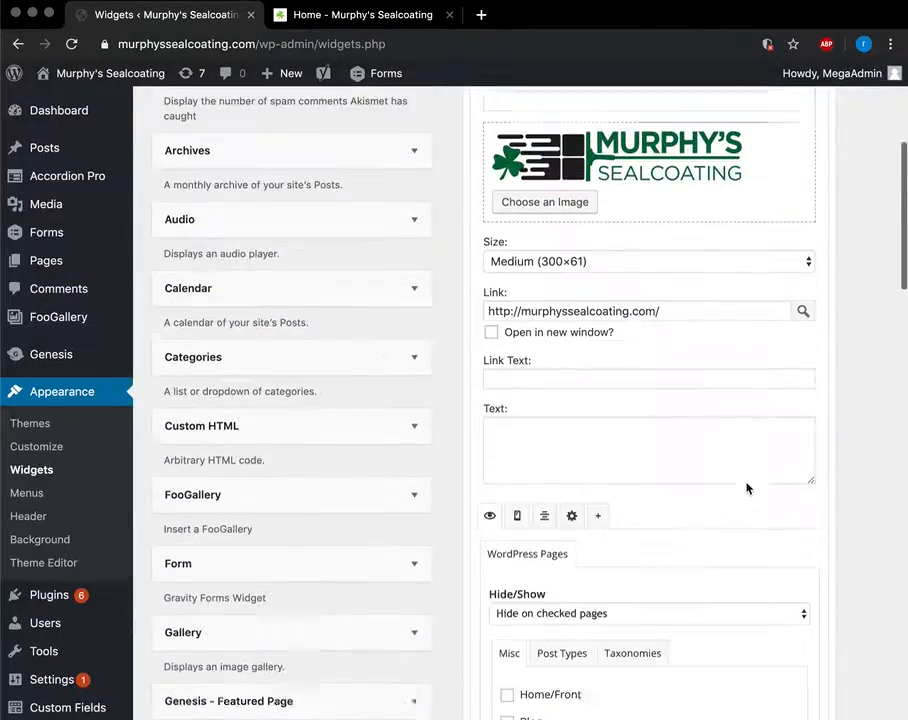
{"action": "left_click", "coordinate": [811, 236]}
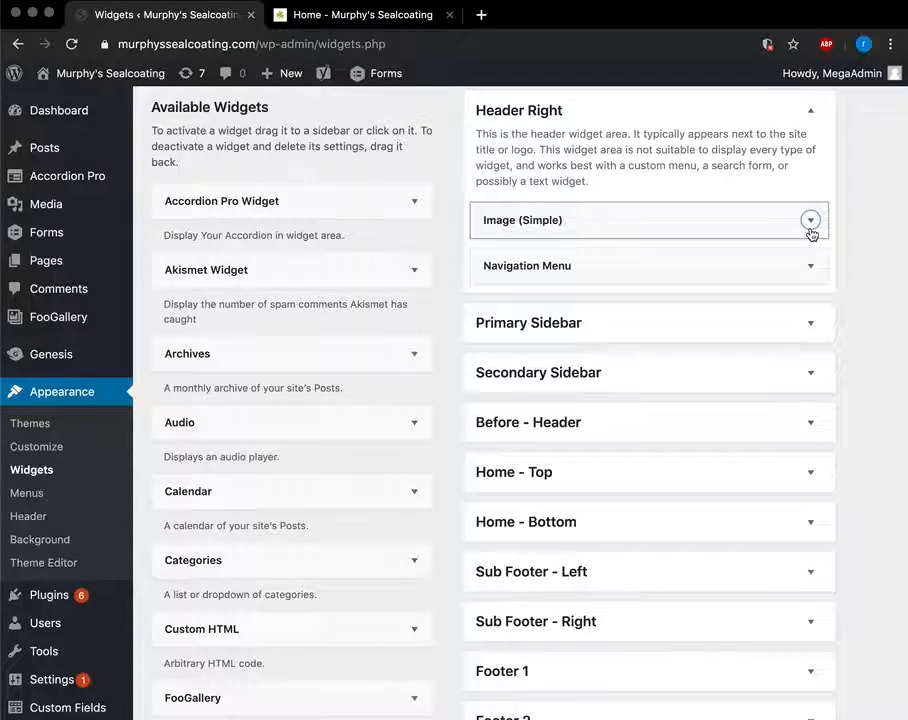
Switch to the live homepage and scroll down to the Get Your Free Estimate form.
{"action": "left_click", "coordinate": [380, 16]}
{"action": "scroll", "coordinate": [520, 400], "scroll_direction": "down", "scroll_amount": 15}
{"action": "scroll", "coordinate": [570, 578], "scroll_direction": "down", "scroll_amount": 4}
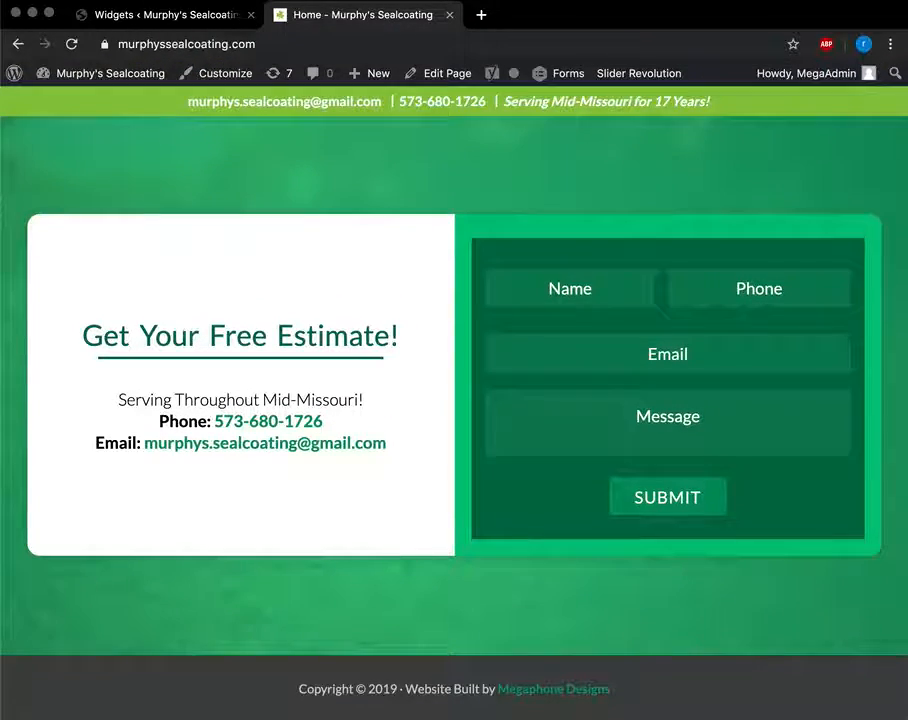
Expand Footer 1 and open, then close, the Get Your Free Estimate! Visual Editor widget.
{"action": "left_click", "coordinate": [131, 21]}
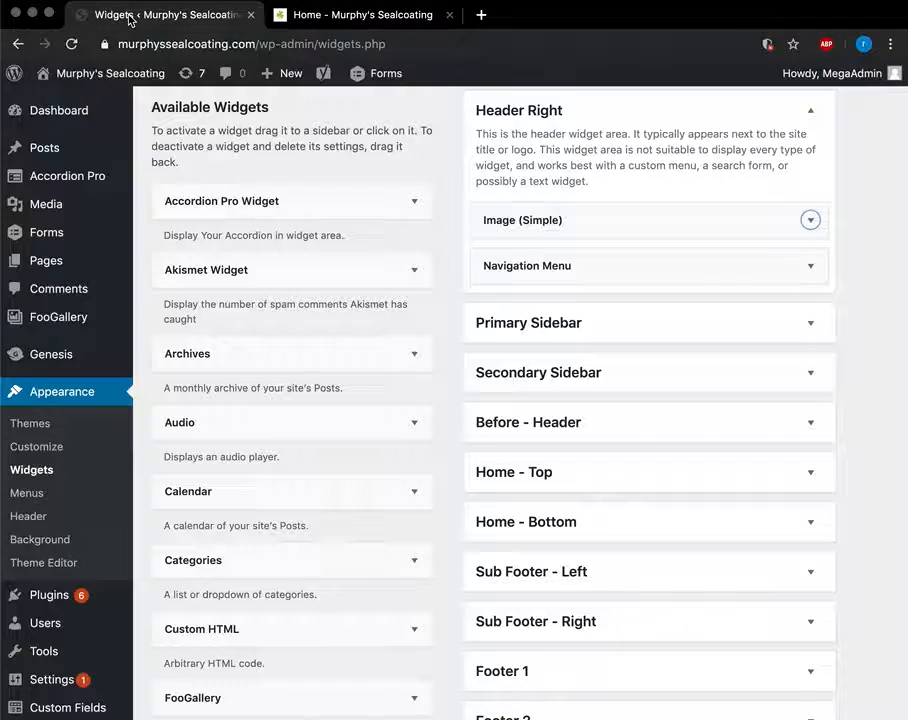
{"action": "scroll", "coordinate": [811, 465], "scroll_direction": "down", "scroll_amount": 4}
{"action": "left_click", "coordinate": [811, 302]}
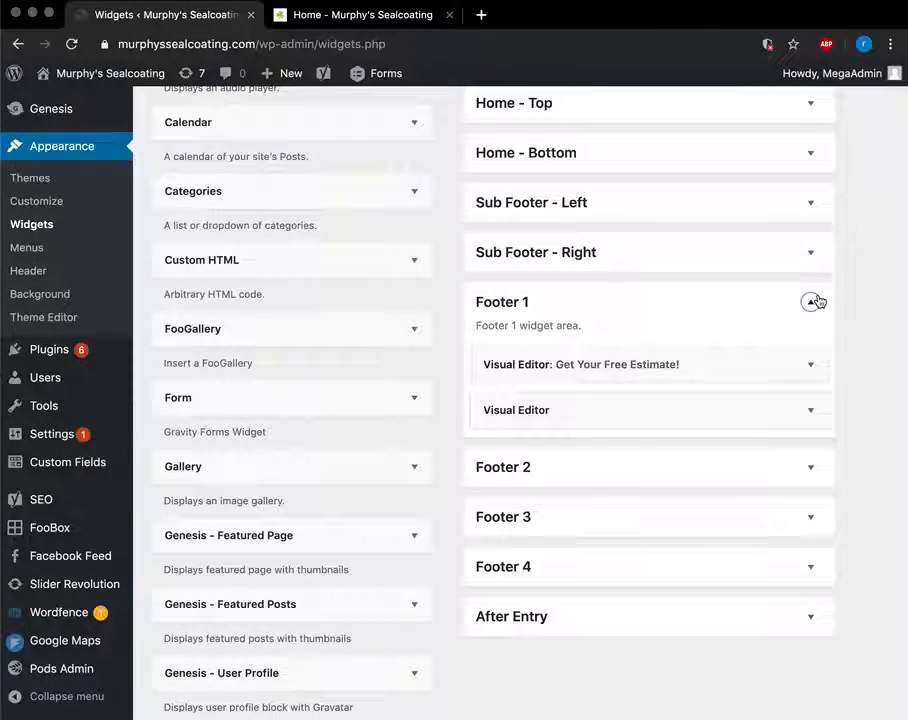
{"action": "left_click", "coordinate": [758, 367]}
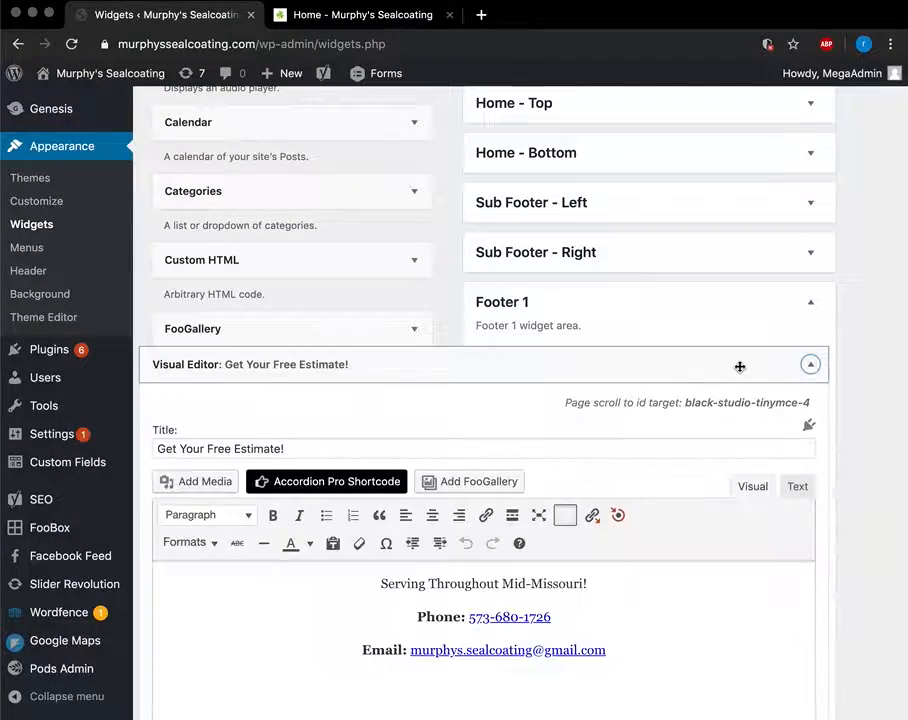
{"action": "scroll", "coordinate": [540, 574], "scroll_direction": "down", "scroll_amount": 2}
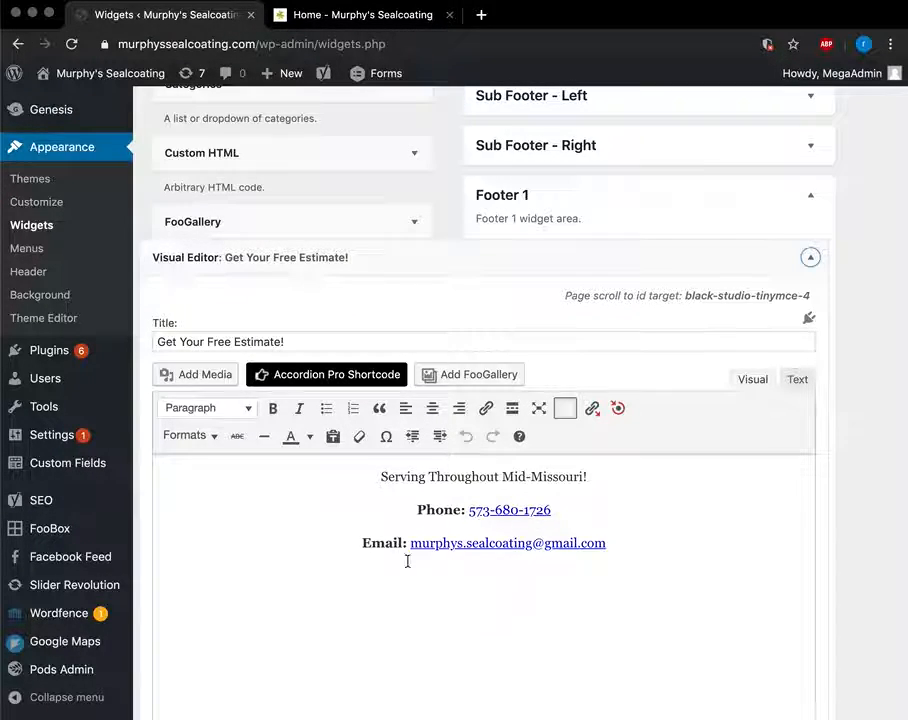
{"action": "scroll", "coordinate": [548, 456], "scroll_direction": "down", "scroll_amount": 5}
{"action": "scroll", "coordinate": [443, 459], "scroll_direction": "down", "scroll_amount": 6}
{"action": "scroll", "coordinate": [768, 587], "scroll_direction": "up", "scroll_amount": 8}
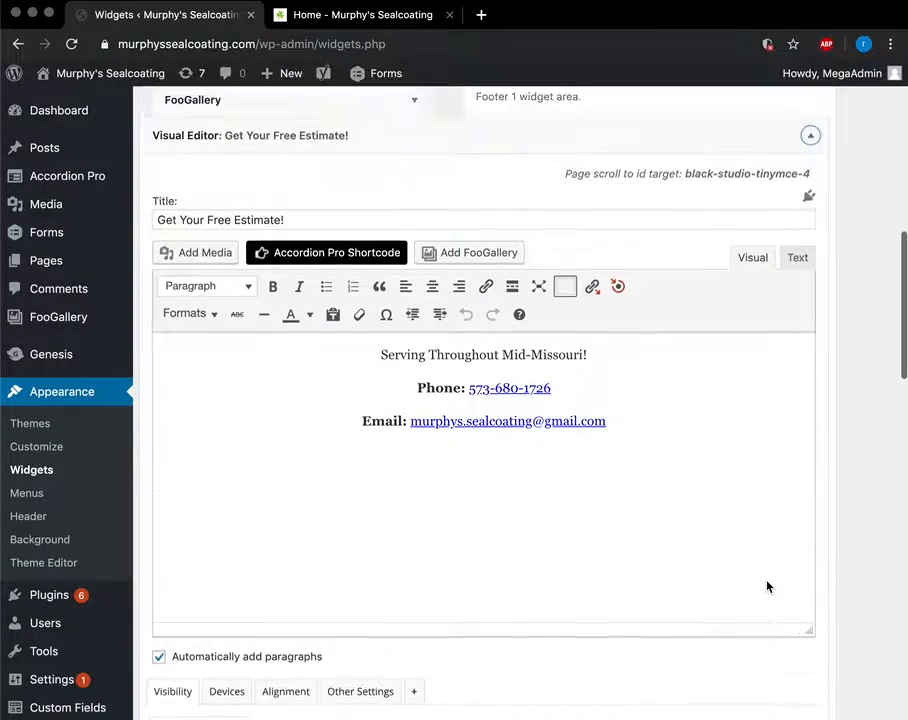
{"action": "left_click", "coordinate": [810, 136]}
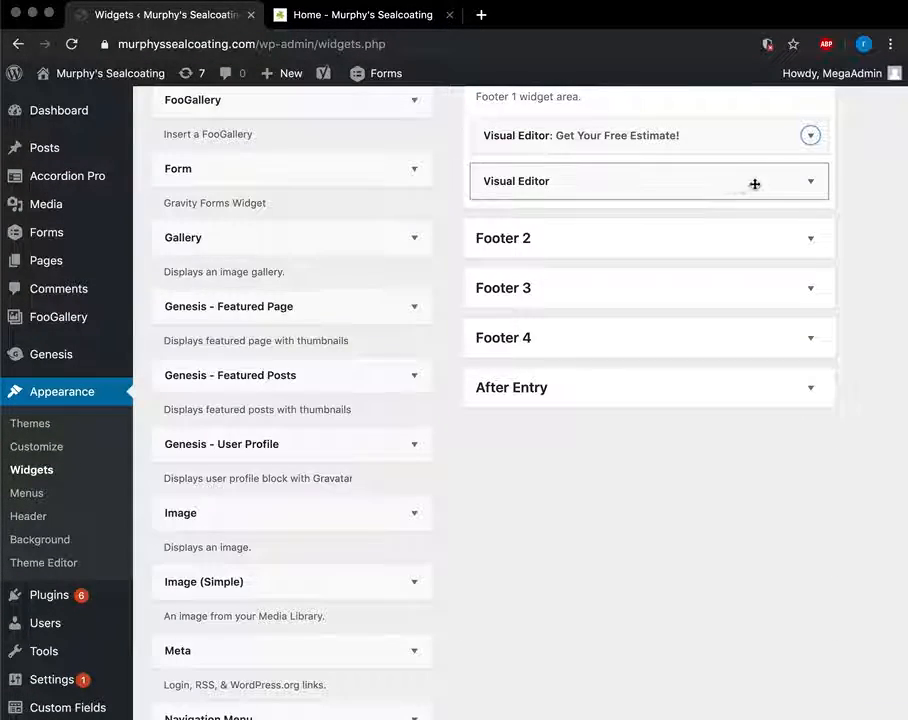
Open and close the Visual Editor widget holding the gravityform shortcode for form 1.
{"action": "left_click", "coordinate": [812, 181]}
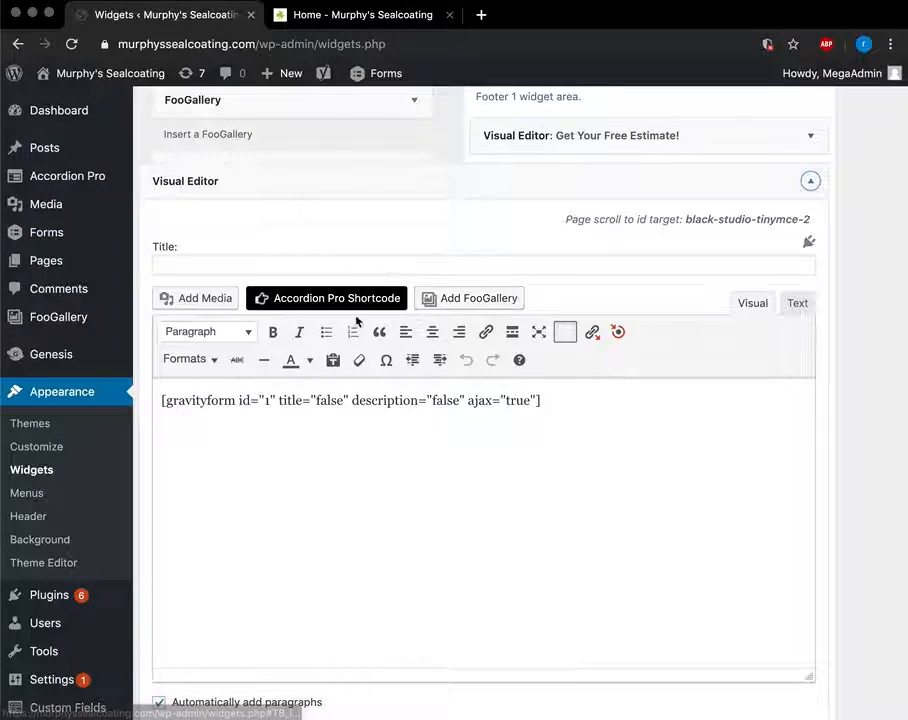
{"action": "scroll", "coordinate": [590, 415], "scroll_direction": "up", "scroll_amount": 1}
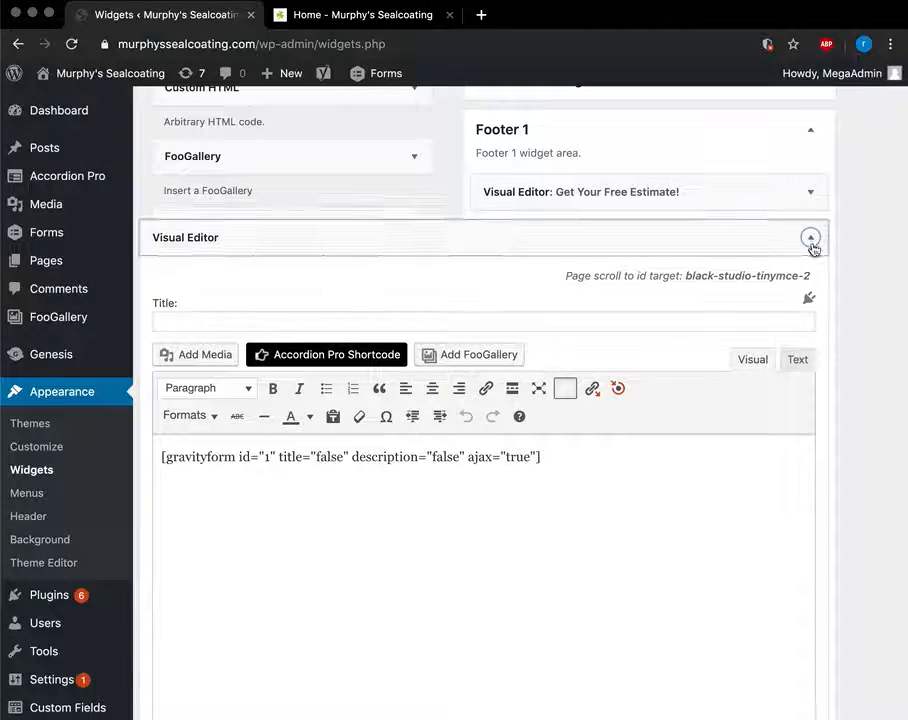
{"action": "scroll", "coordinate": [720, 550], "scroll_direction": "down", "scroll_amount": 7}
{"action": "scroll", "coordinate": [720, 552], "scroll_direction": "down", "scroll_amount": 1}
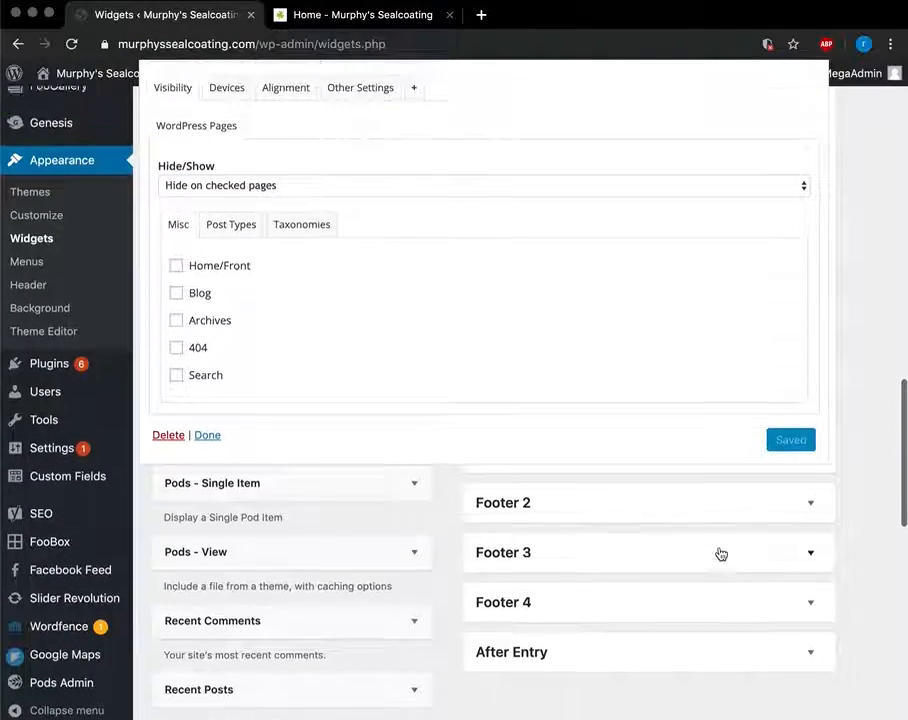
{"action": "scroll", "coordinate": [720, 552], "scroll_direction": "up", "scroll_amount": 7}
{"action": "scroll", "coordinate": [722, 555], "scroll_direction": "down", "scroll_amount": 6}
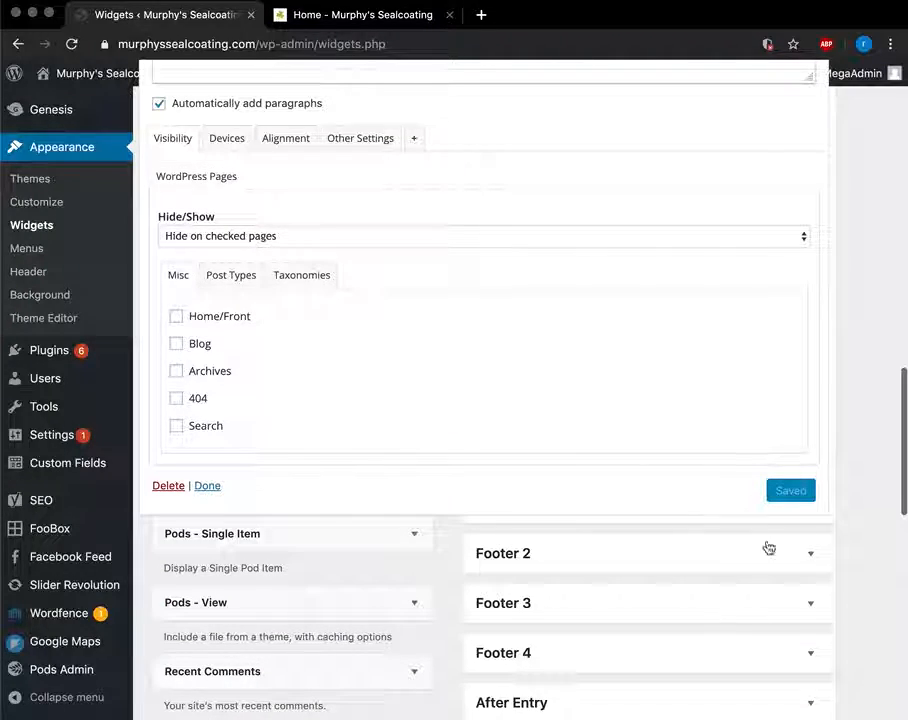
{"action": "scroll", "coordinate": [774, 503], "scroll_direction": "up", "scroll_amount": 6}
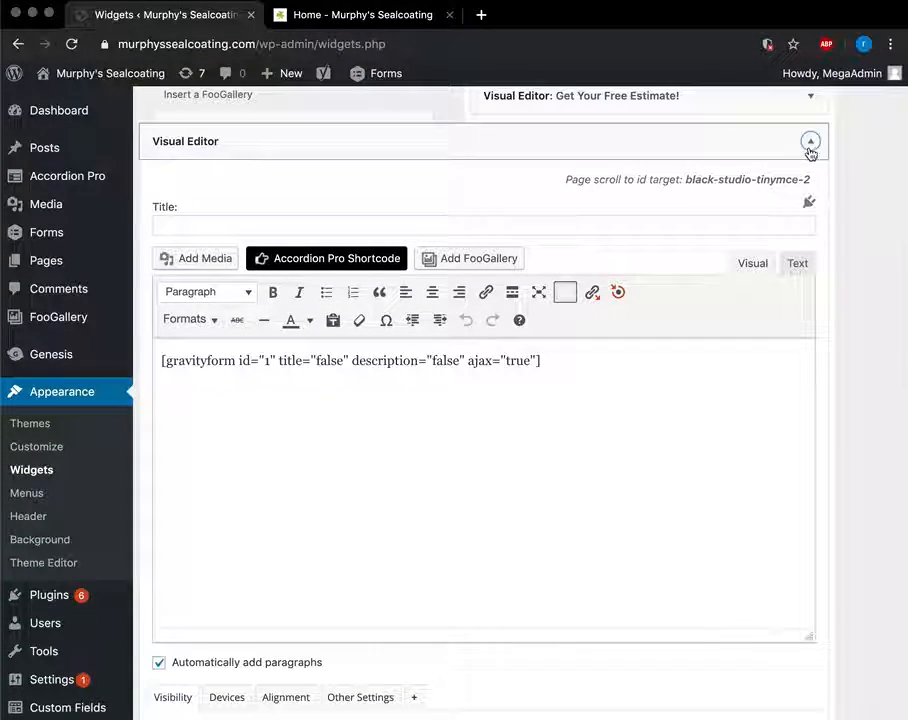
{"action": "left_click", "coordinate": [810, 143]}
Compare with the live estimate form on the homepage, then return to Widgets.
{"action": "left_click", "coordinate": [372, 14]}
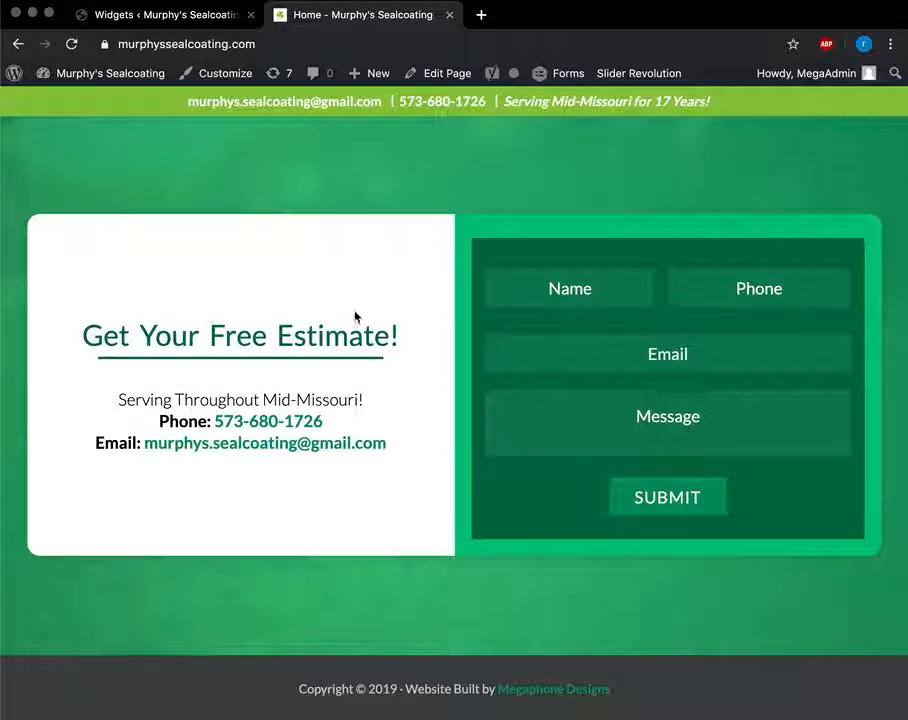
{"action": "left_click", "coordinate": [172, 14]}
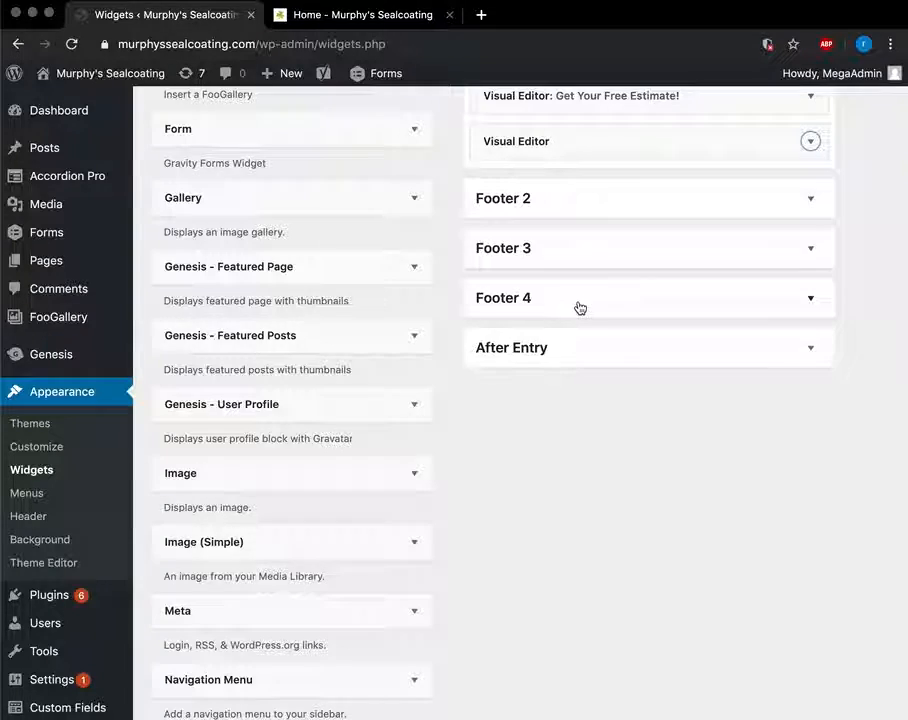
{"action": "scroll", "coordinate": [578, 308], "scroll_direction": "down", "scroll_amount": 2}
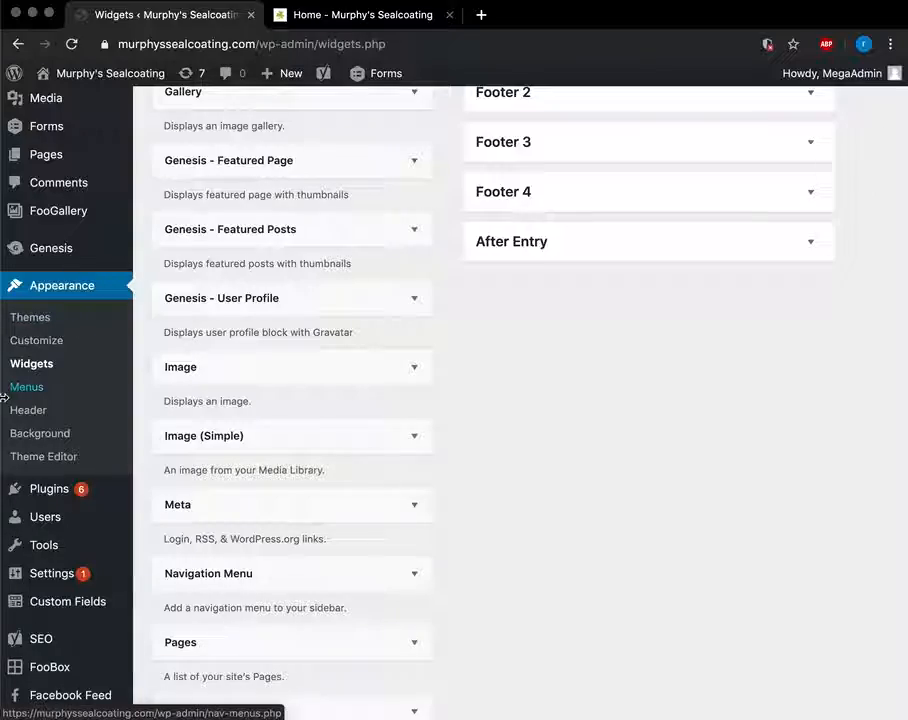
Check the live homepage, then go to the Menus editor for Main Menu.
{"action": "left_click", "coordinate": [351, 15]}
{"action": "scroll", "coordinate": [679, 211], "scroll_direction": "up", "scroll_amount": 15}
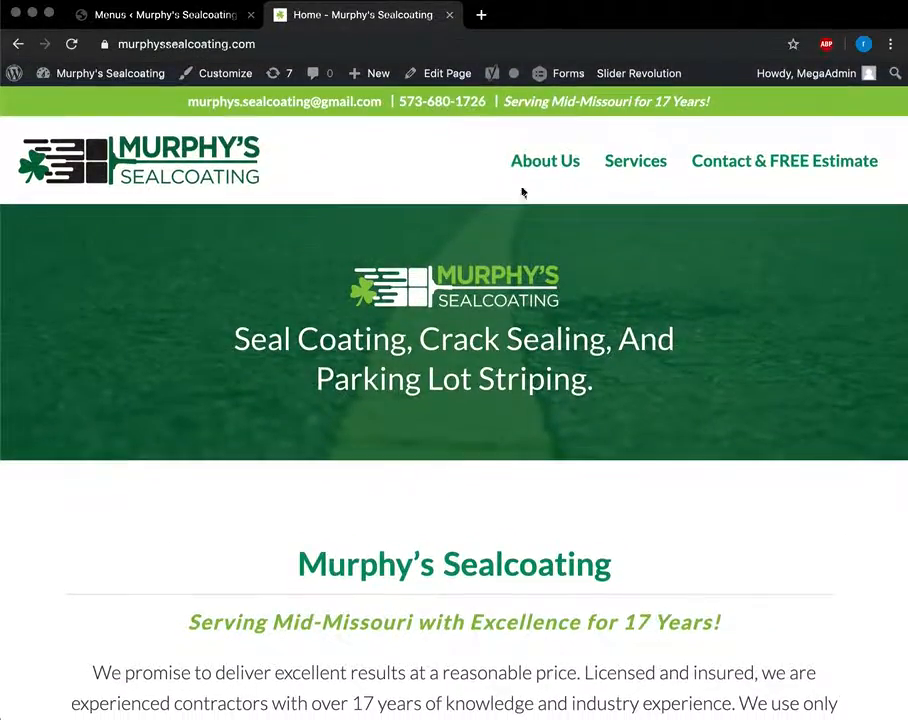
{"action": "left_click", "coordinate": [210, 18]}
{"action": "scroll", "coordinate": [476, 354], "scroll_direction": "down", "scroll_amount": 1}
{"action": "scroll", "coordinate": [476, 354], "scroll_direction": "down", "scroll_amount": 1}
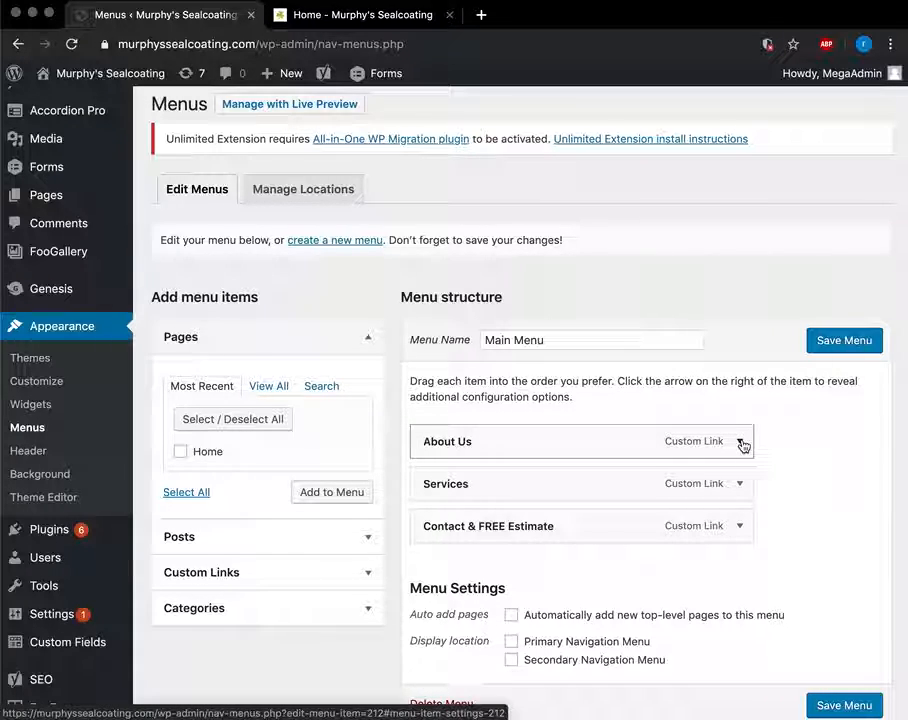
Inspect About Us's #about-us link and test its jump on the live homepage.
{"action": "left_click", "coordinate": [740, 443]}
{"action": "scroll", "coordinate": [572, 492], "scroll_direction": "down", "scroll_amount": 1}
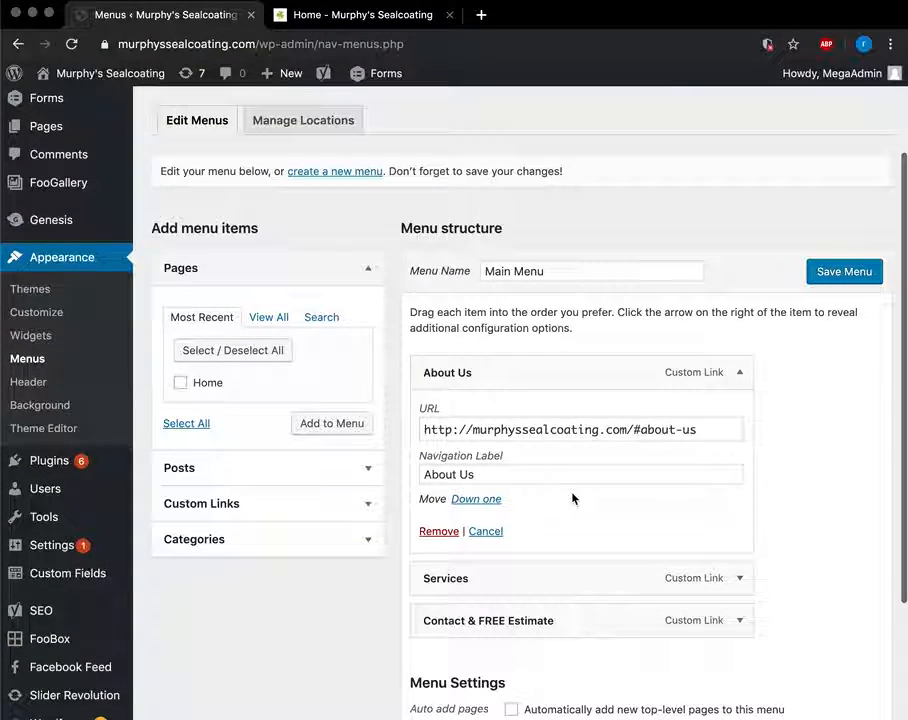
{"action": "left_click_drag", "start_coordinate": [634, 433], "coordinate": [689, 431]}
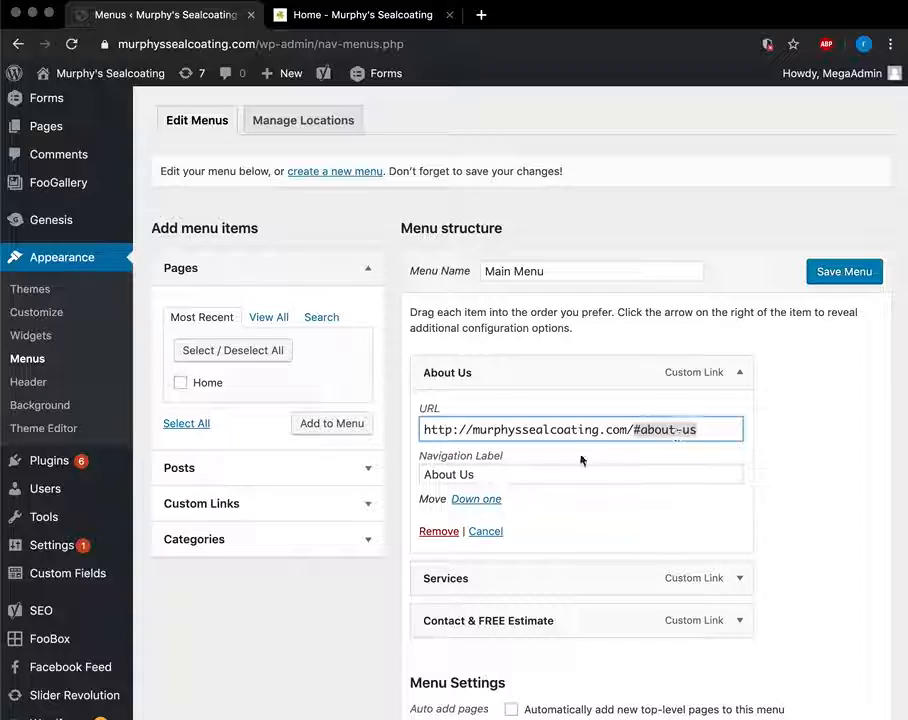
{"action": "left_click", "coordinate": [741, 376]}
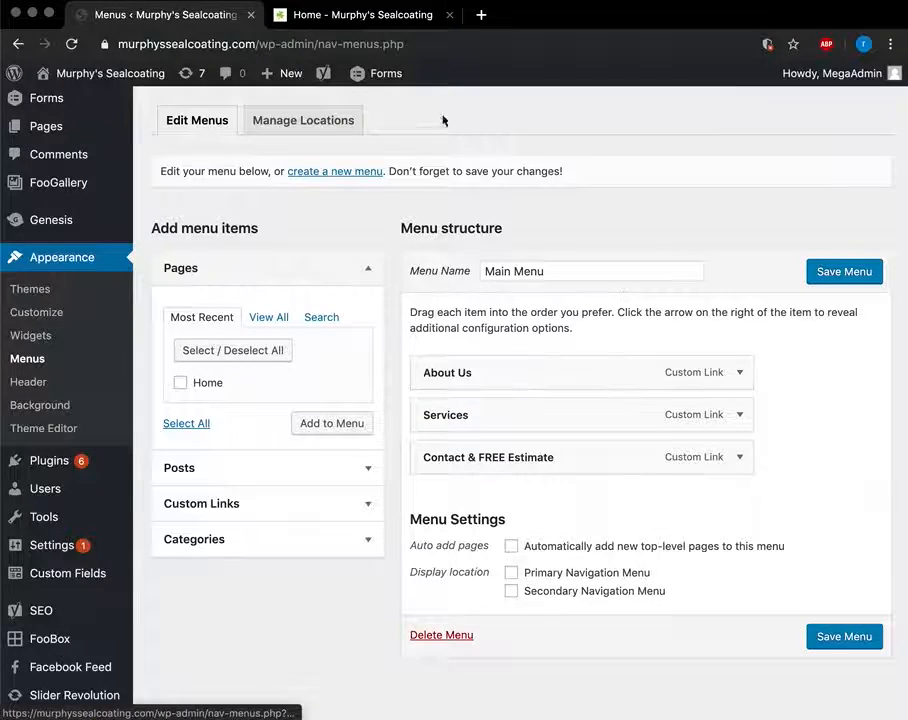
{"action": "left_click", "coordinate": [396, 18]}
{"action": "left_click", "coordinate": [525, 166]}
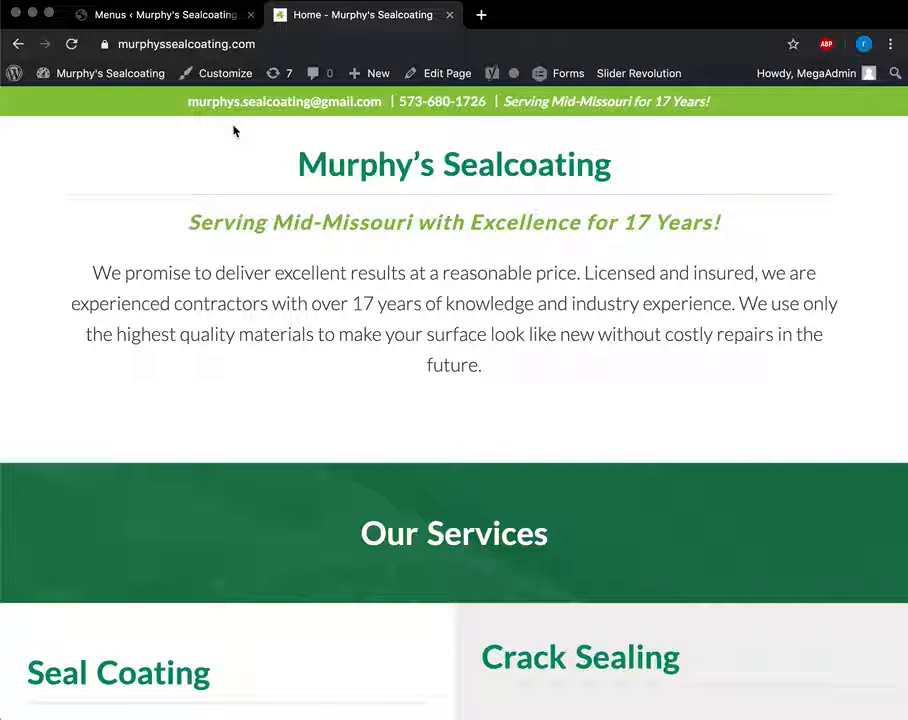
{"action": "left_click", "coordinate": [180, 12]}
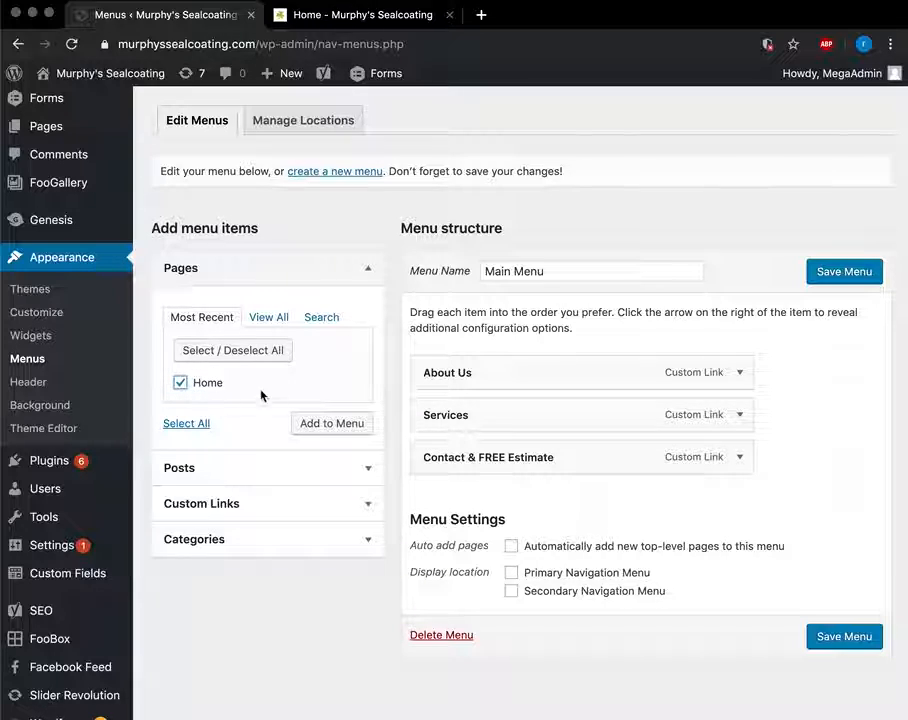
Add the Home page nested under About Us, then remove that Home sub item.
{"action": "left_click", "coordinate": [319, 427]}
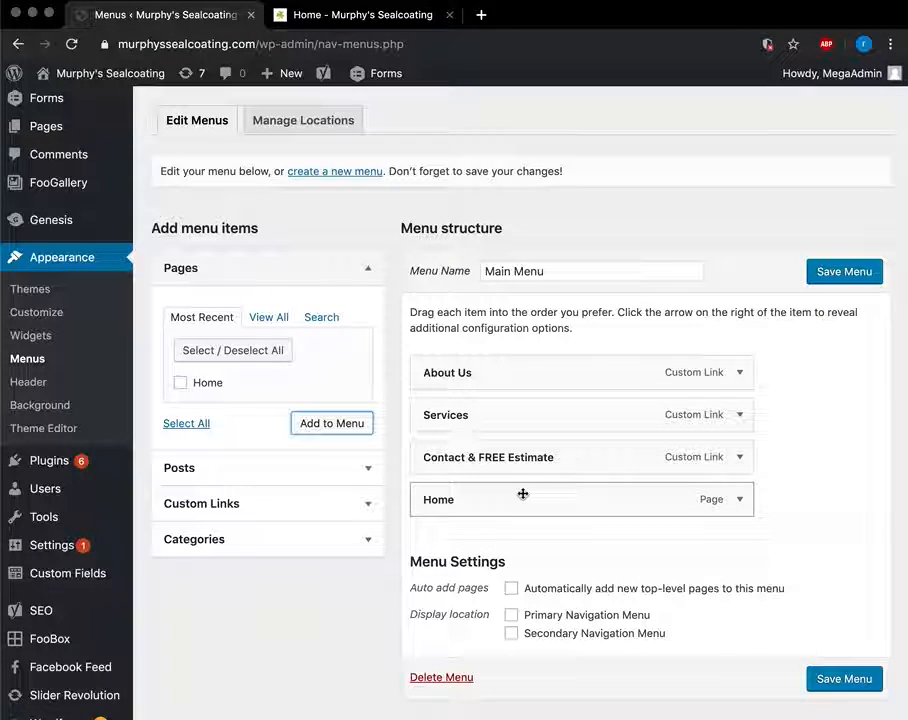
{"action": "left_click_drag", "start_coordinate": [549, 498], "coordinate": [574, 407]}
{"action": "scroll", "coordinate": [575, 205], "scroll_direction": "up", "scroll_amount": 5}
{"action": "left_click", "coordinate": [187, 16]}
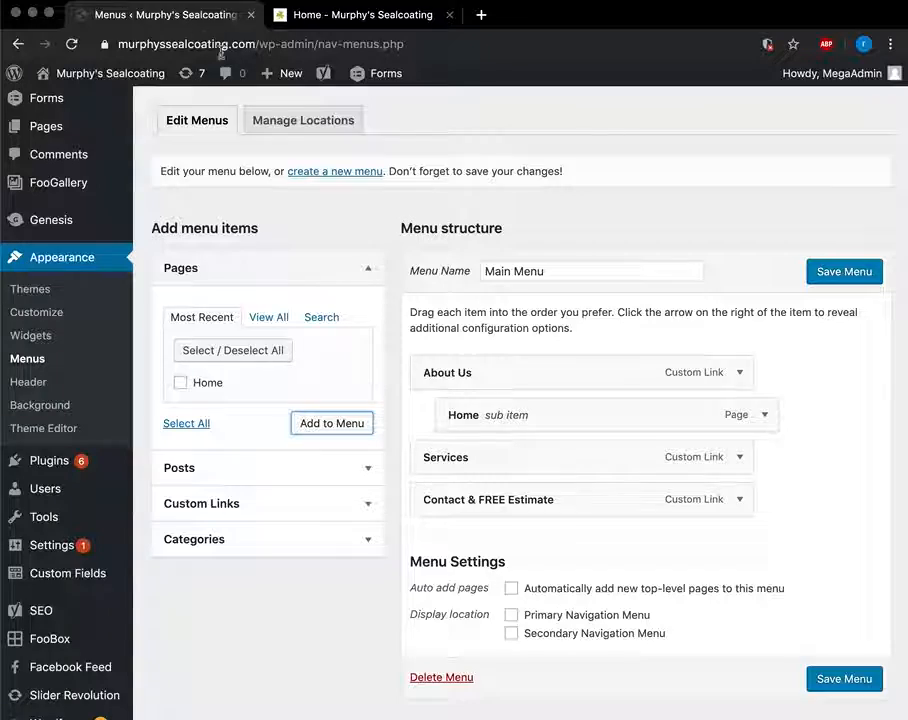
{"action": "left_click", "coordinate": [765, 416]}
{"action": "left_click", "coordinate": [477, 566]}
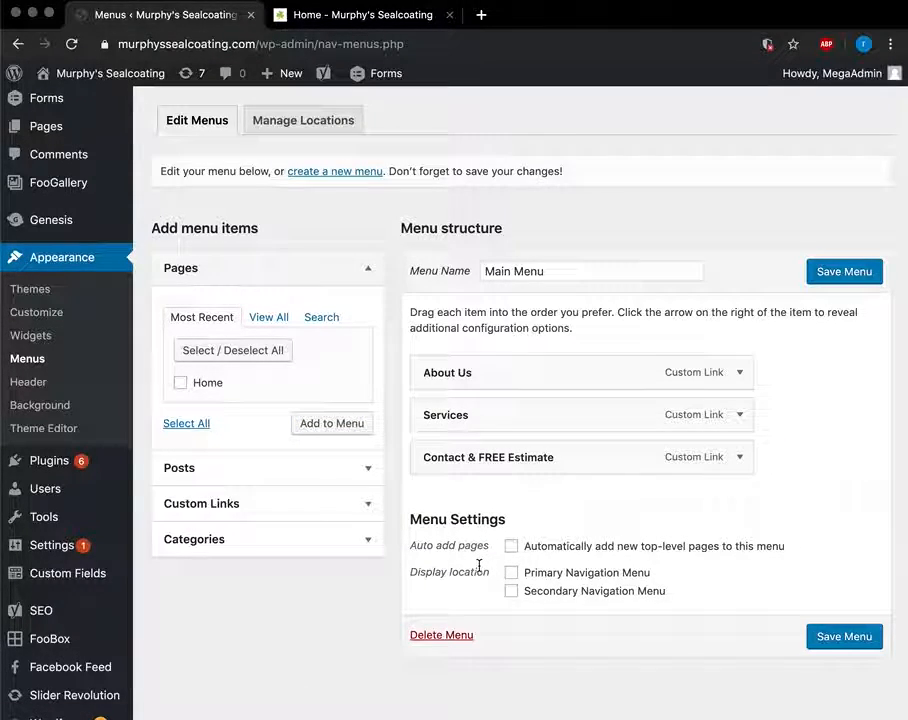
{"action": "scroll", "coordinate": [465, 566], "scroll_direction": "down", "scroll_amount": 2}
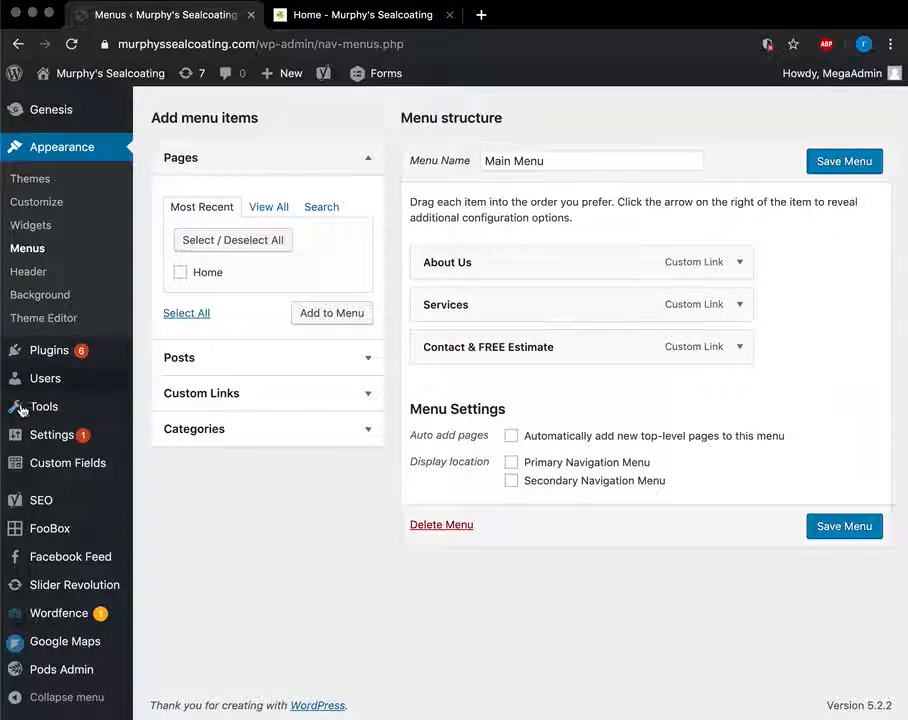
Filter Plugins to those with updates available, then go to the Users list.
{"action": "left_click", "coordinate": [55, 351]}
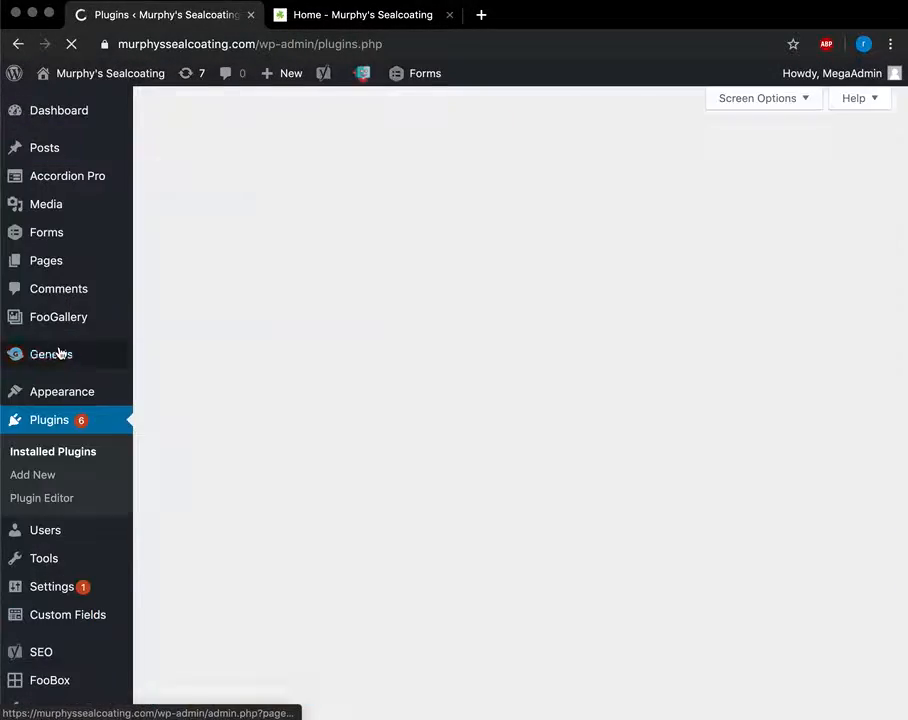
{"action": "scroll", "coordinate": [431, 471], "scroll_direction": "down", "scroll_amount": 3}
{"action": "scroll", "coordinate": [432, 472], "scroll_direction": "up", "scroll_amount": 3}
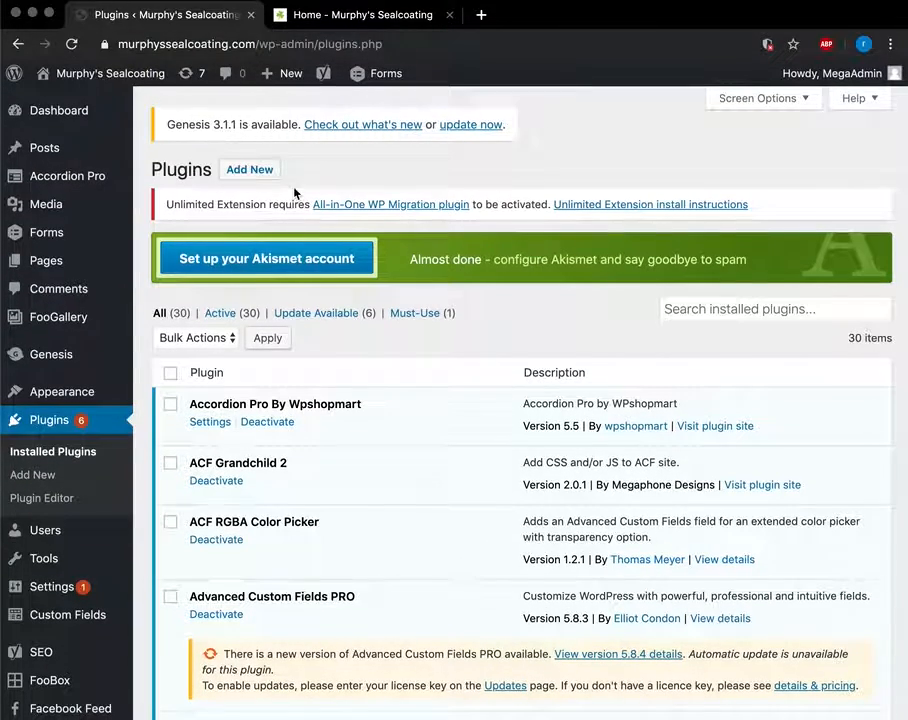
{"action": "left_click", "coordinate": [318, 314]}
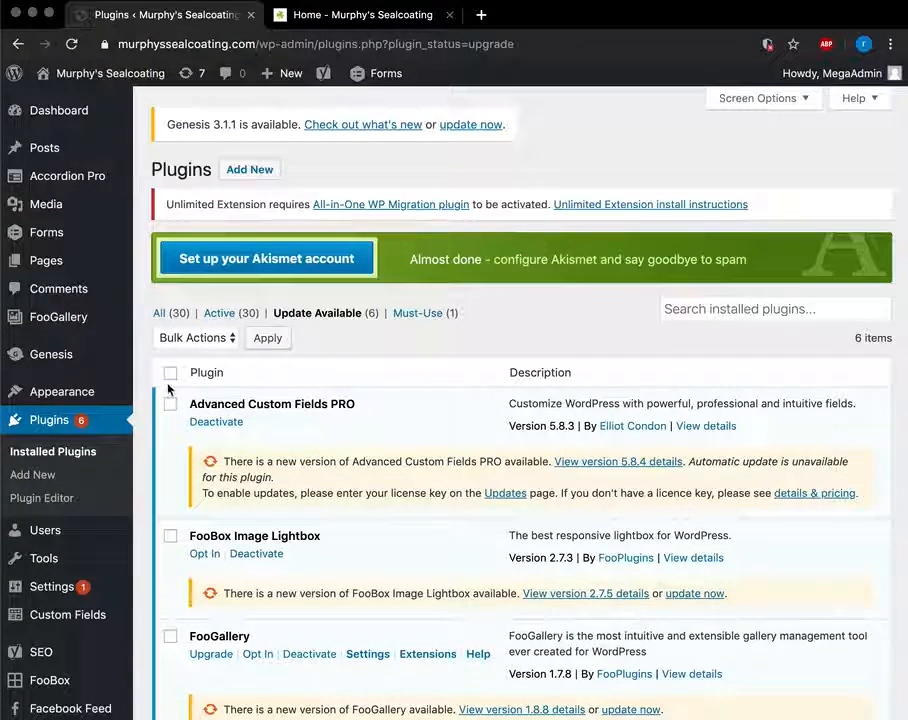
{"action": "scroll", "coordinate": [368, 385], "scroll_direction": "down", "scroll_amount": 3}
{"action": "scroll", "coordinate": [75, 415], "scroll_direction": "down", "scroll_amount": 2}
{"action": "scroll", "coordinate": [147, 272], "scroll_direction": "down", "scroll_amount": 3}
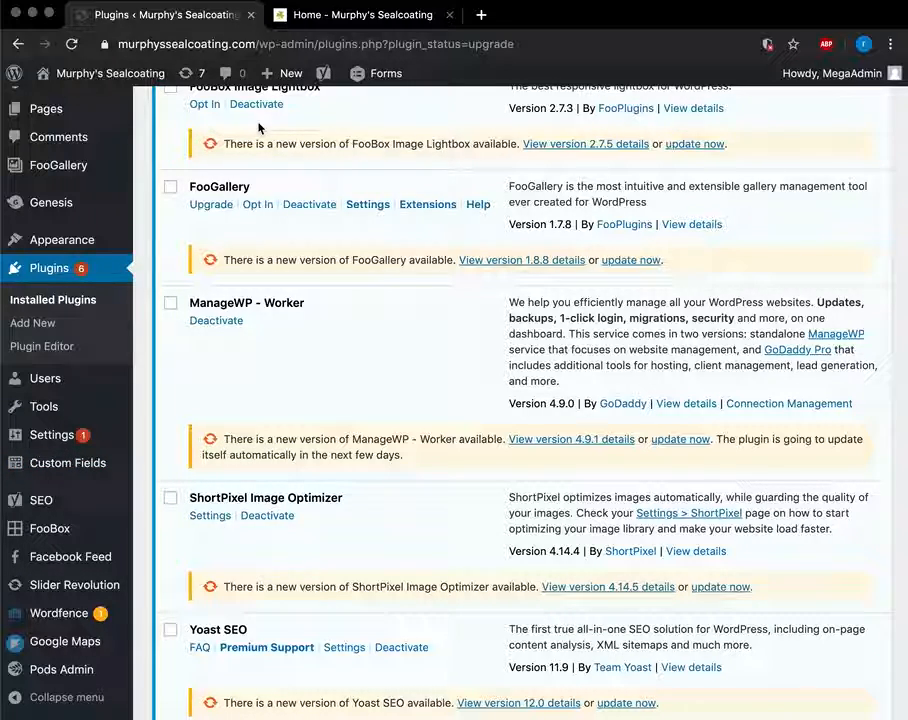
{"action": "left_click", "coordinate": [64, 379]}
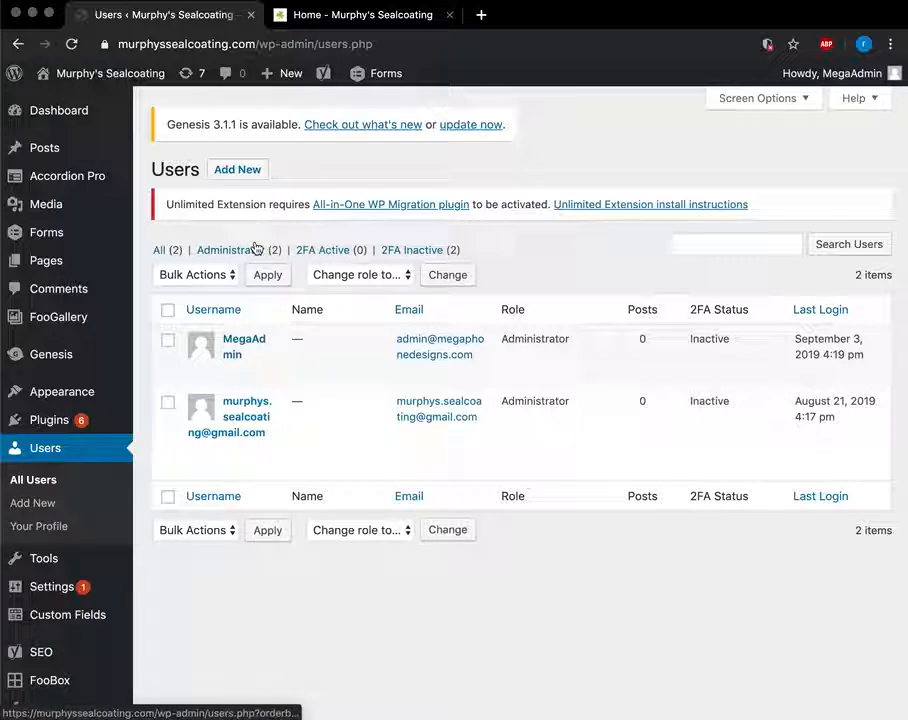
Open the Add New User form and reveal the generated password.
{"action": "left_click", "coordinate": [256, 177]}
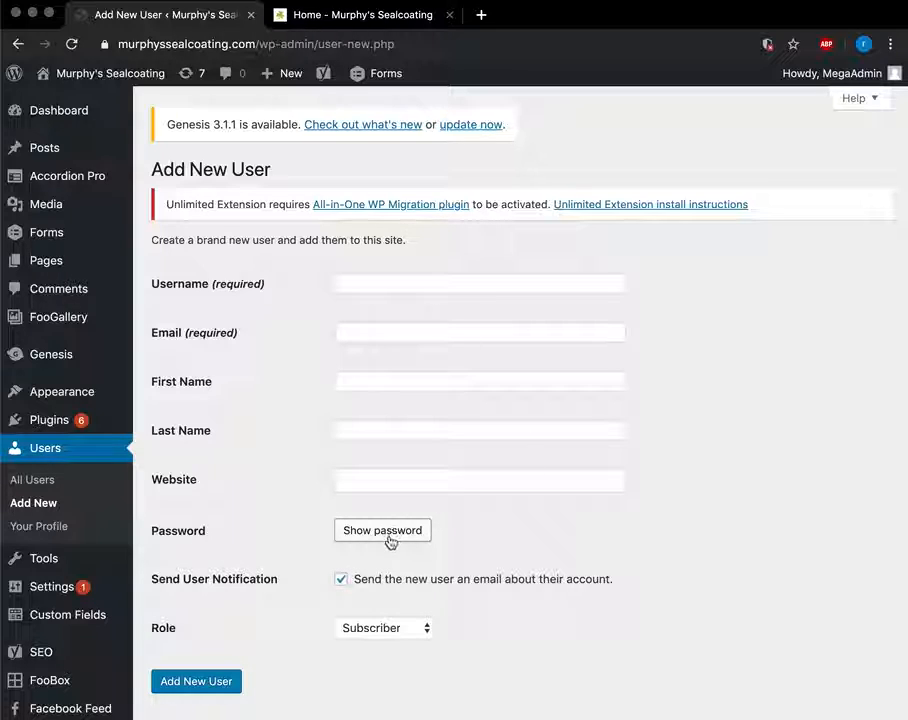
{"action": "scroll", "coordinate": [395, 540], "scroll_direction": "down", "scroll_amount": 2}
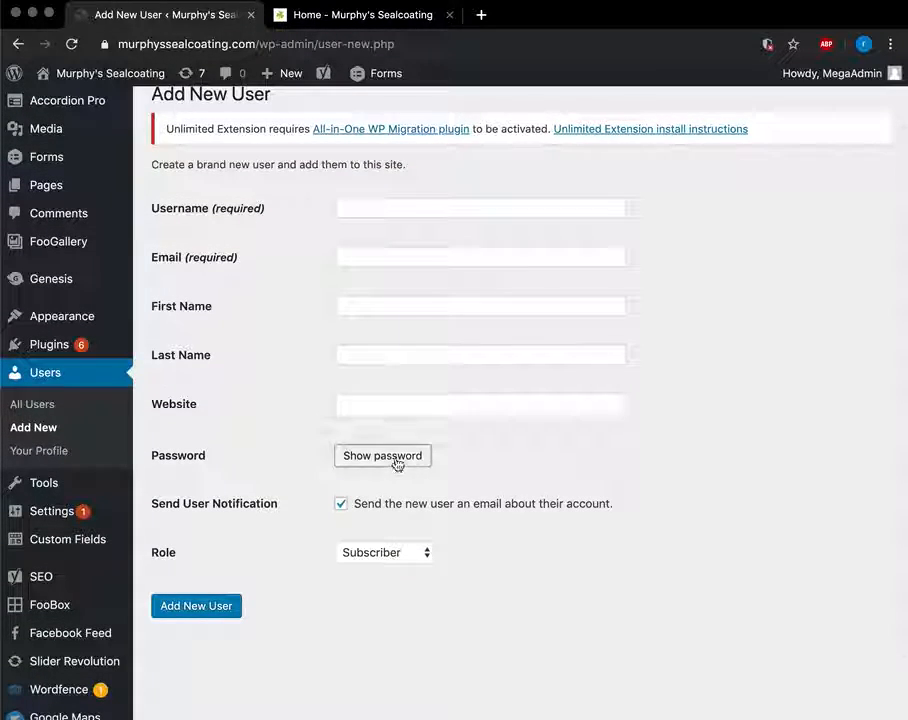
{"action": "left_click", "coordinate": [397, 458]}
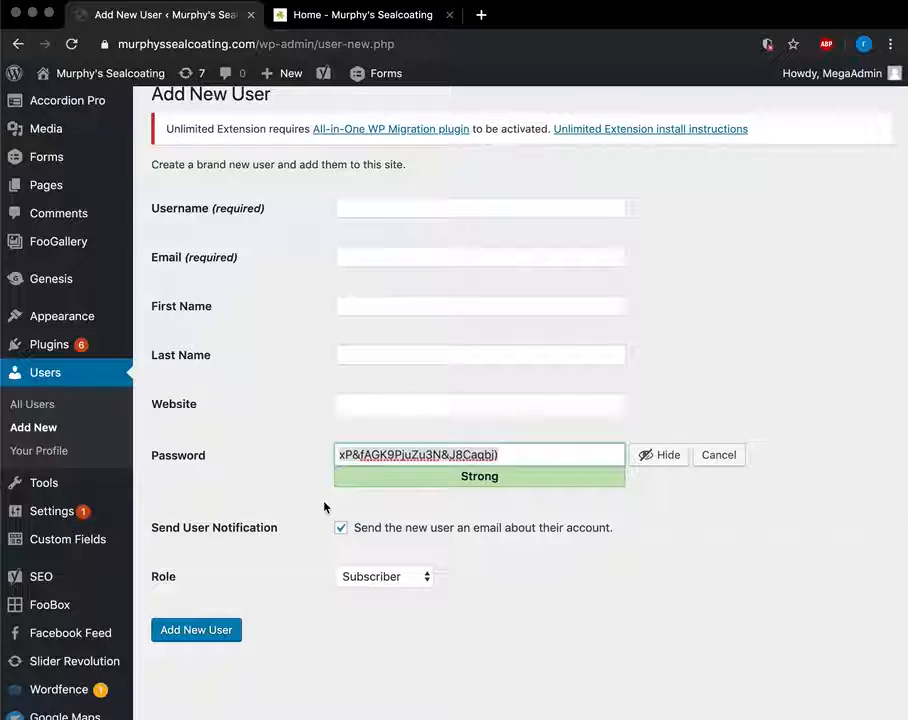
Replace the generated password with a custom one, then select and delete it.
{"action": "key", "text": "ctrl+a"}
{"action": "type", "text": "mypassword1"}
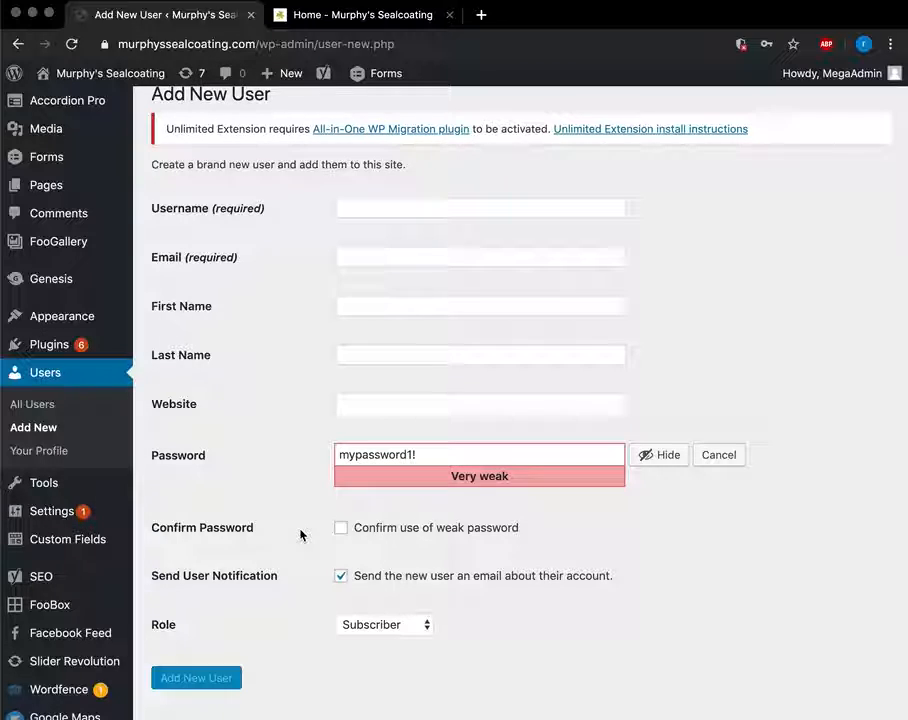
{"action": "scroll", "coordinate": [304, 545], "scroll_direction": "down", "scroll_amount": 2}
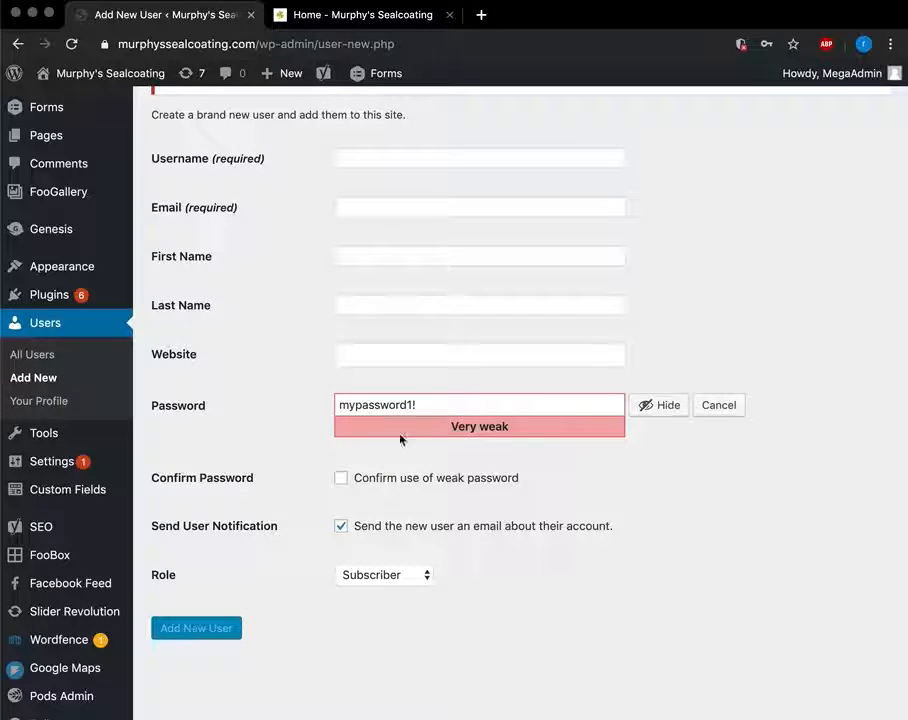
{"action": "double_click", "coordinate": [415, 402]}
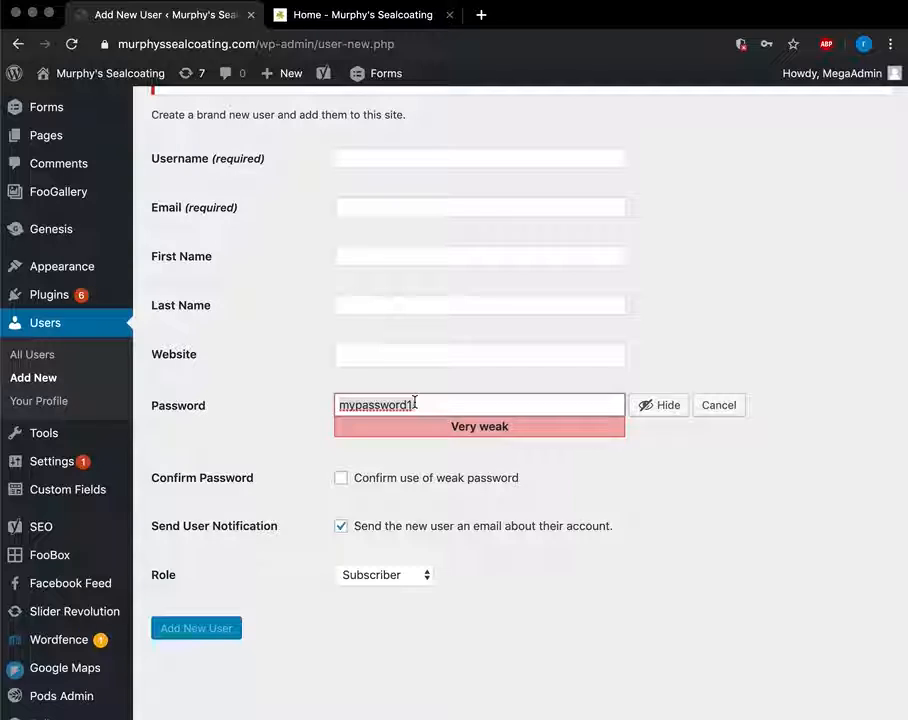
{"action": "key", "text": "BackSpace"}
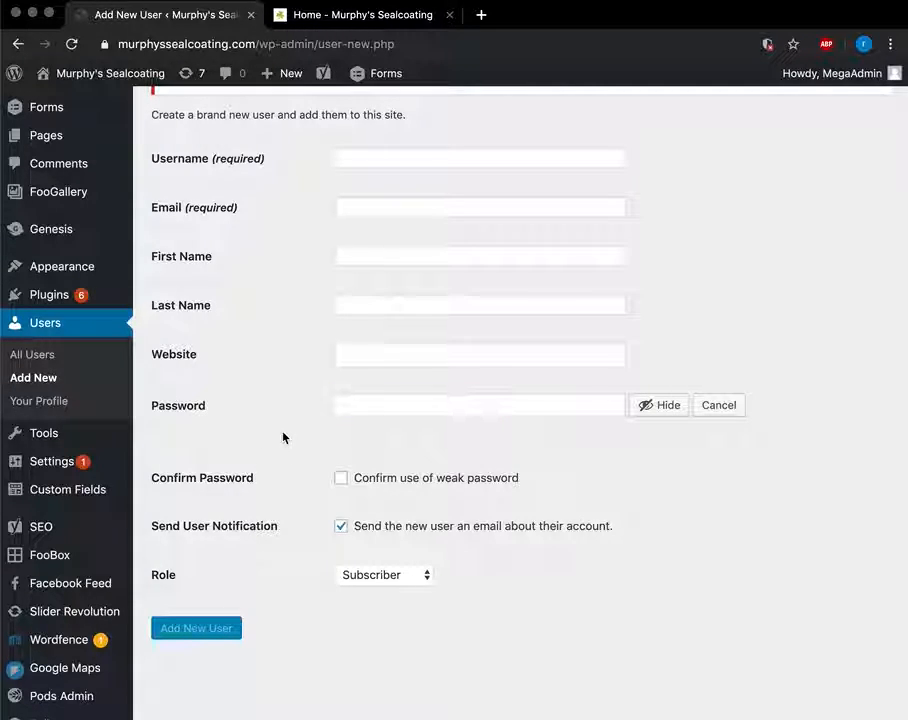
{"action": "scroll", "coordinate": [283, 437], "scroll_direction": "up", "scroll_amount": 3}
{"action": "scroll", "coordinate": [283, 437], "scroll_direction": "down", "scroll_amount": 3}
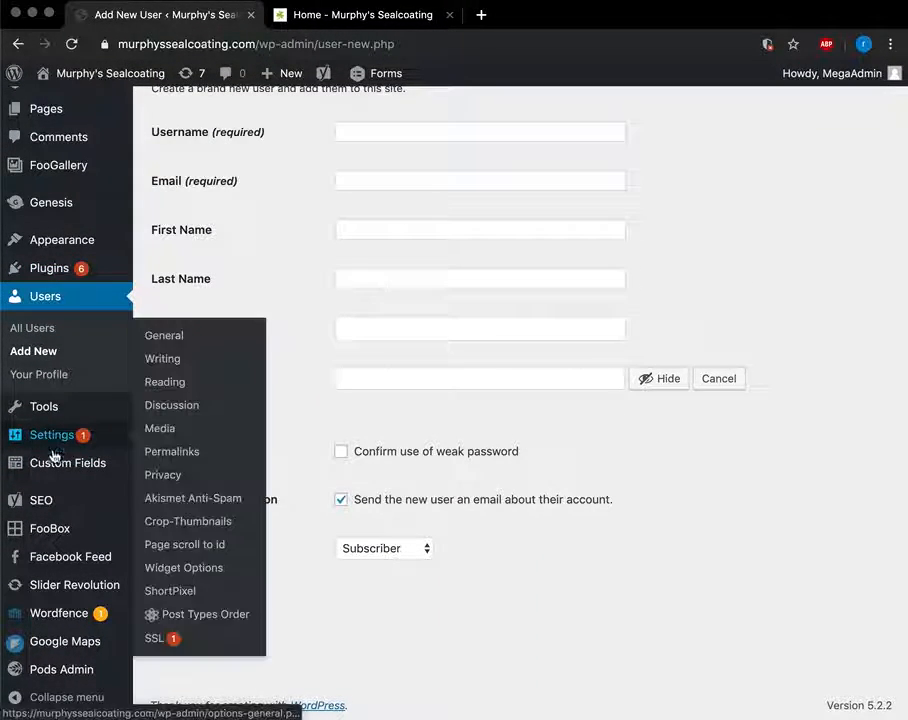
Open the Facebook Feed settings, leaving the unsaved Add New User form.
{"action": "mouse_move", "coordinate": [60, 559]}
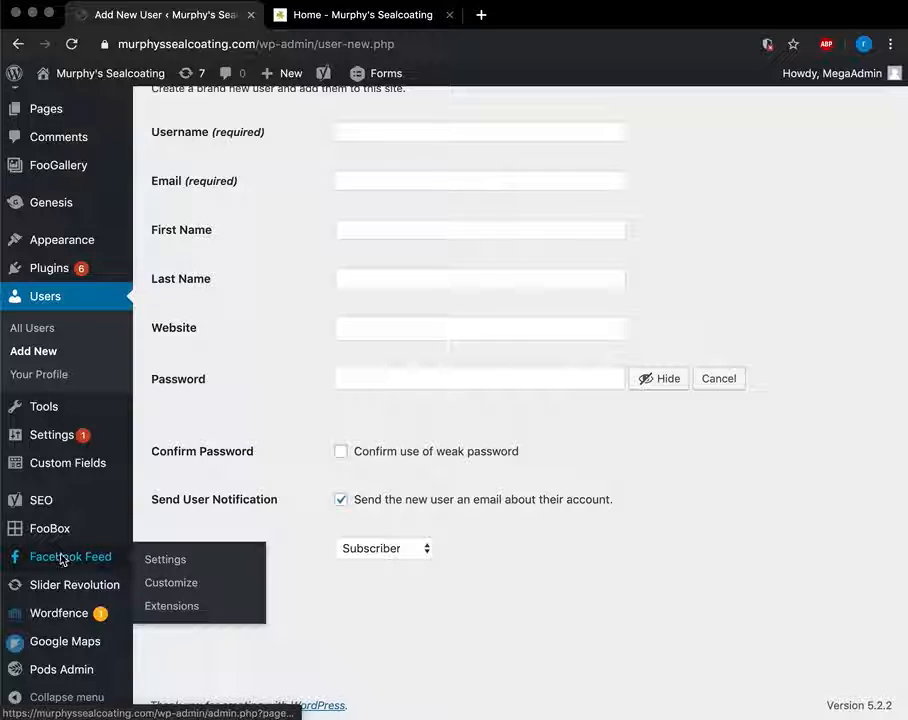
{"action": "left_click", "coordinate": [60, 559]}
{"action": "left_click", "coordinate": [687, 250]}
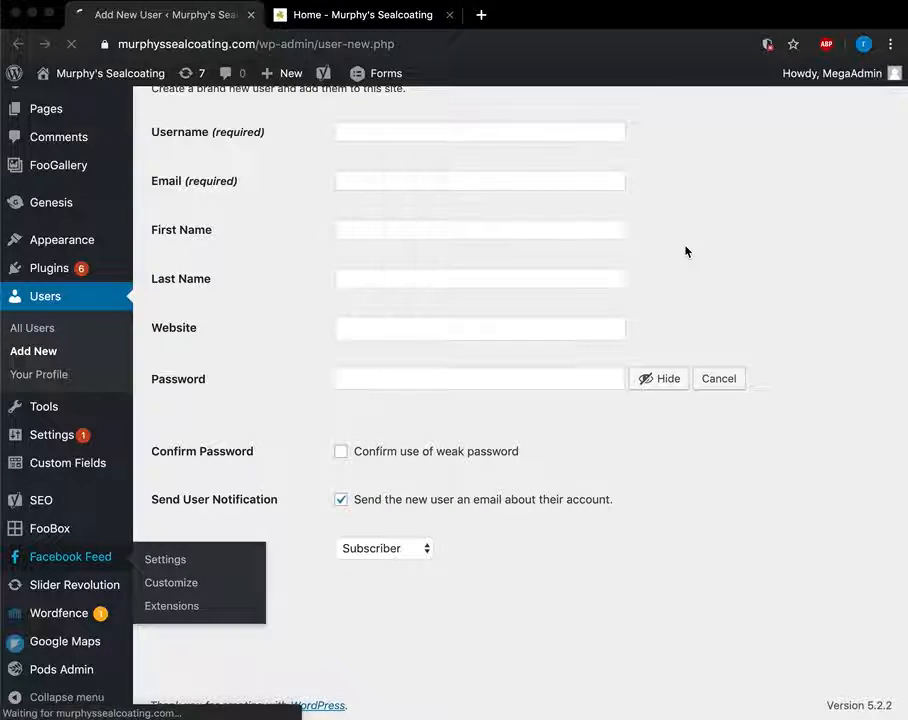
Scroll through the Custom Facebook Feed settings, then go to Slider Revolution.
{"action": "scroll", "coordinate": [499, 515], "scroll_direction": "down", "scroll_amount": 4}
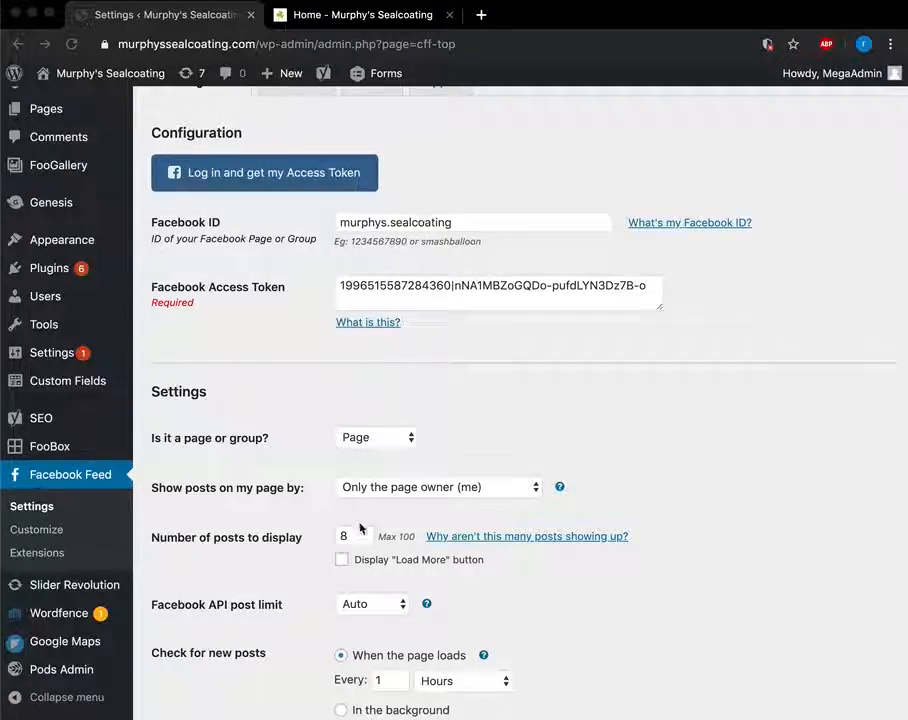
{"action": "scroll", "coordinate": [360, 528], "scroll_direction": "down", "scroll_amount": 10}
{"action": "scroll", "coordinate": [361, 527], "scroll_direction": "up", "scroll_amount": 10}
{"action": "scroll", "coordinate": [361, 517], "scroll_direction": "down", "scroll_amount": 12}
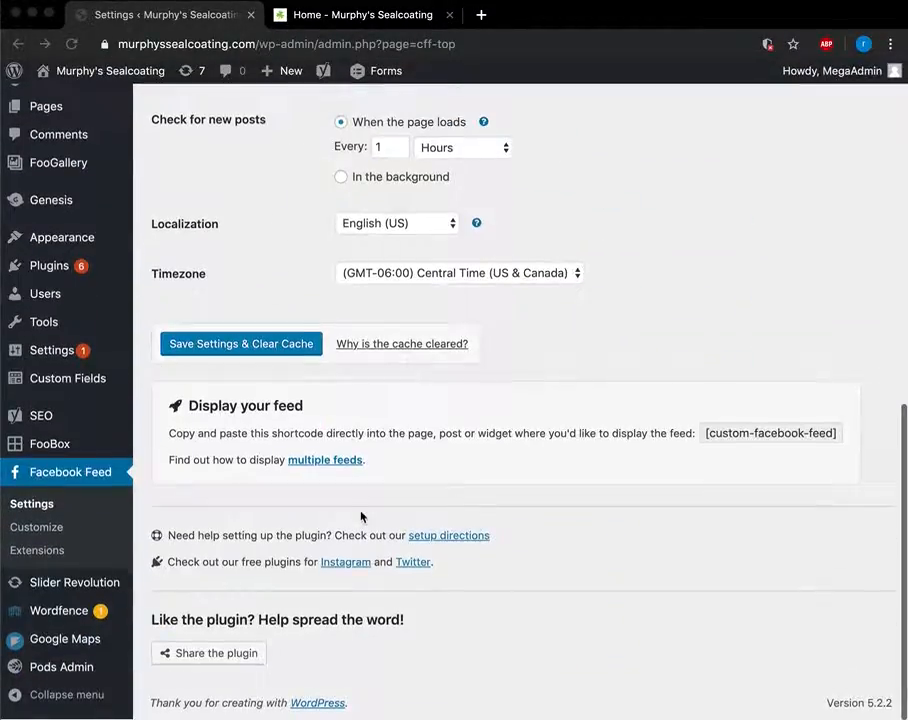
{"action": "scroll", "coordinate": [360, 517], "scroll_direction": "up", "scroll_amount": 5}
{"action": "scroll", "coordinate": [203, 462], "scroll_direction": "down", "scroll_amount": 2}
{"action": "scroll", "coordinate": [203, 462], "scroll_direction": "down", "scroll_amount": 6}
{"action": "scroll", "coordinate": [203, 465], "scroll_direction": "up", "scroll_amount": 3}
{"action": "scroll", "coordinate": [203, 463], "scroll_direction": "down", "scroll_amount": 1}
{"action": "scroll", "coordinate": [203, 462], "scroll_direction": "up", "scroll_amount": 1}
{"action": "scroll", "coordinate": [203, 462], "scroll_direction": "down", "scroll_amount": 5}
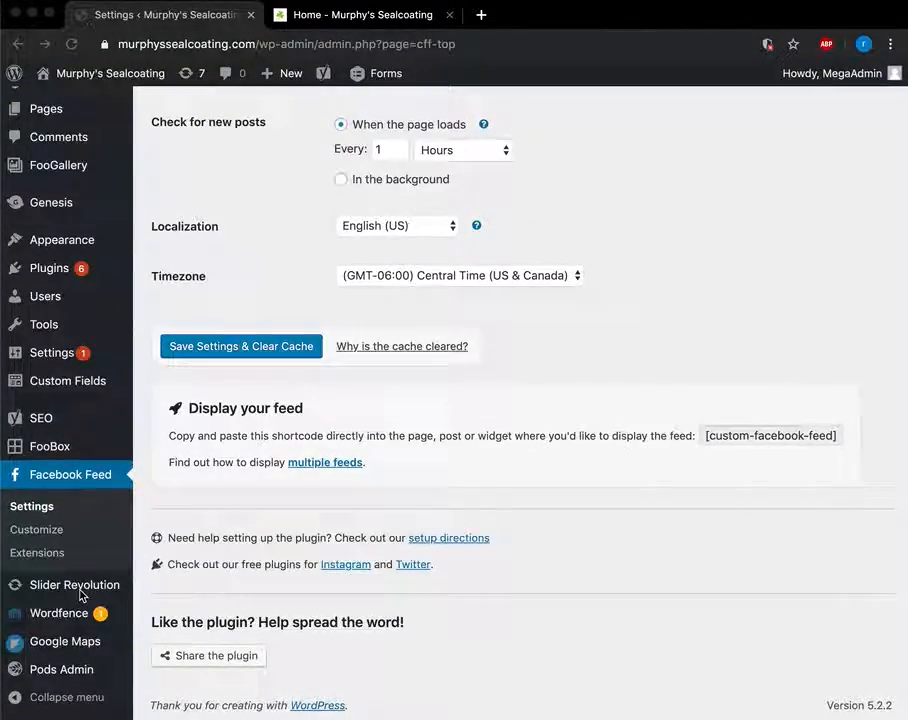
{"action": "left_click", "coordinate": [79, 588]}
Glance at the live homepage, then return to the home1 slider's Static / Global Layers.
{"action": "left_click", "coordinate": [318, 15]}
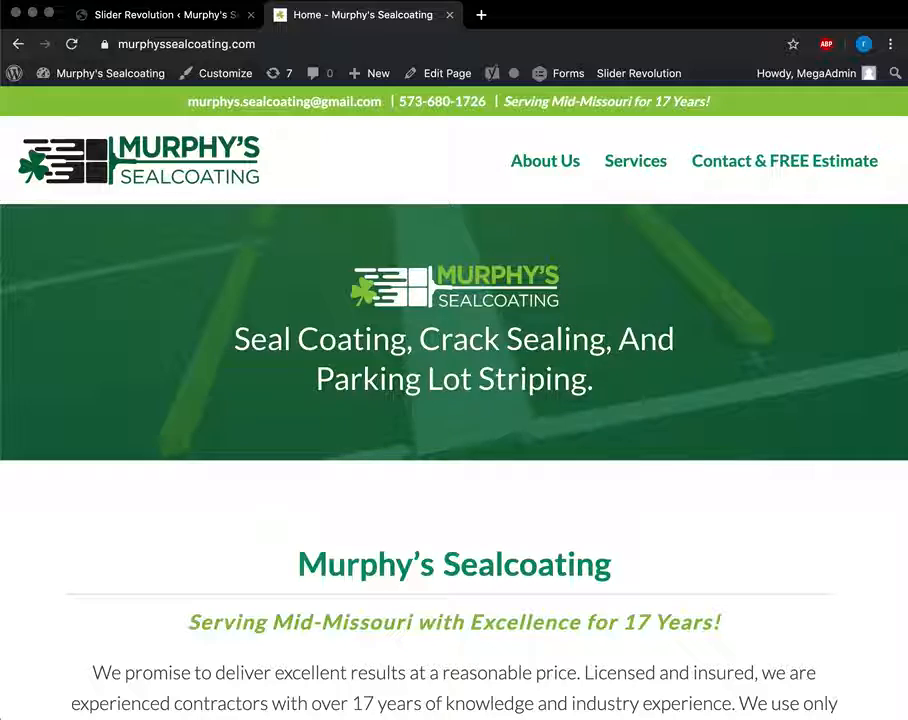
{"action": "left_click", "coordinate": [129, 15]}
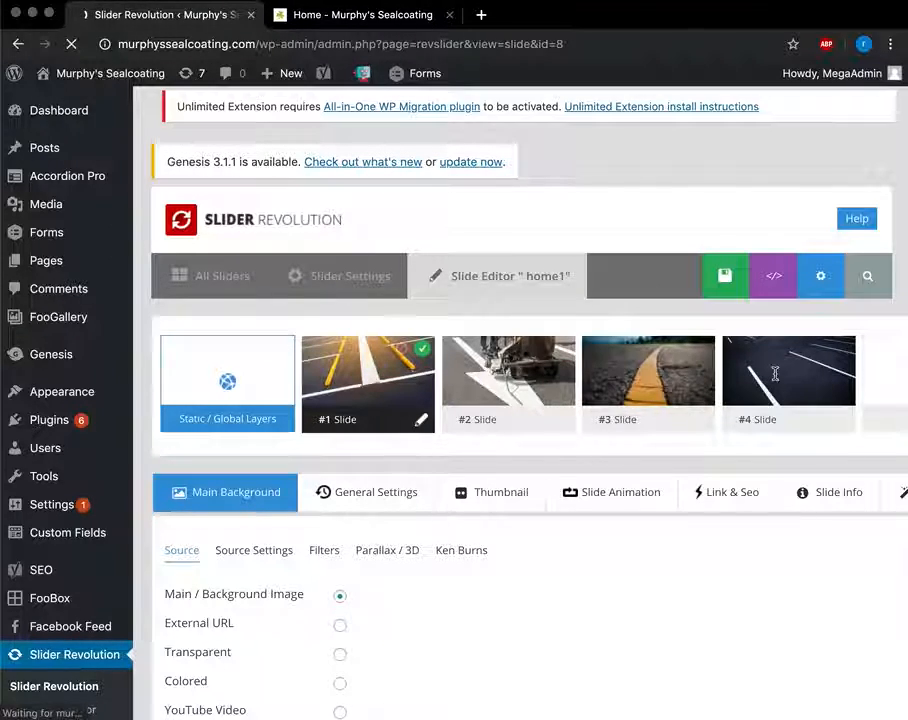
{"action": "mouse_move", "coordinate": [325, 311]}
{"action": "scroll", "coordinate": [332, 328], "scroll_direction": "down", "scroll_amount": 4}
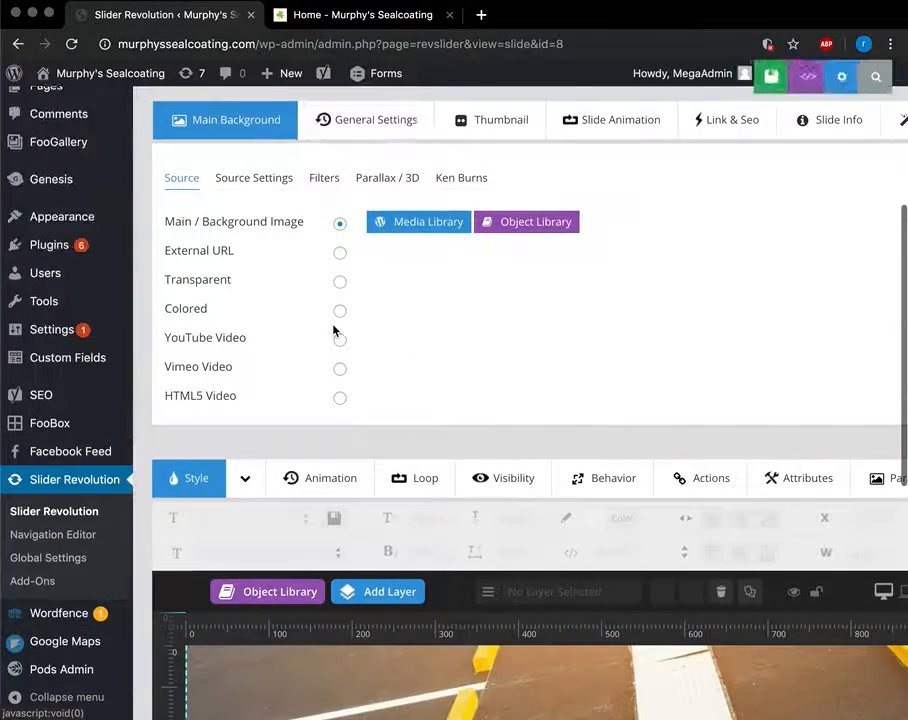
{"action": "scroll", "coordinate": [331, 324], "scroll_direction": "up", "scroll_amount": 3}
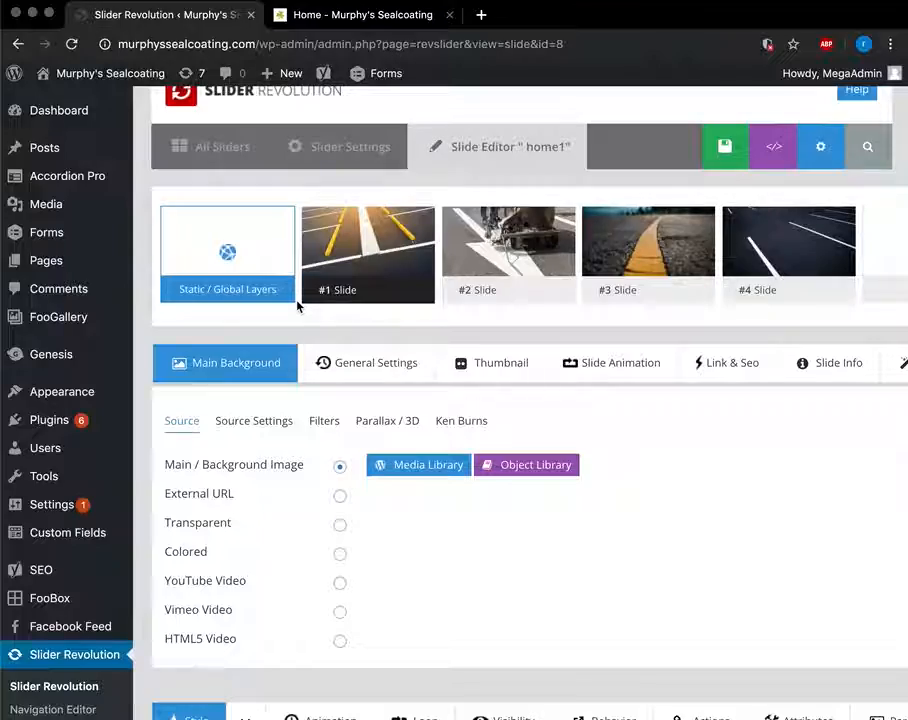
{"action": "scroll", "coordinate": [297, 304], "scroll_direction": "down", "scroll_amount": 6}
{"action": "scroll", "coordinate": [484, 478], "scroll_direction": "up", "scroll_amount": 8}
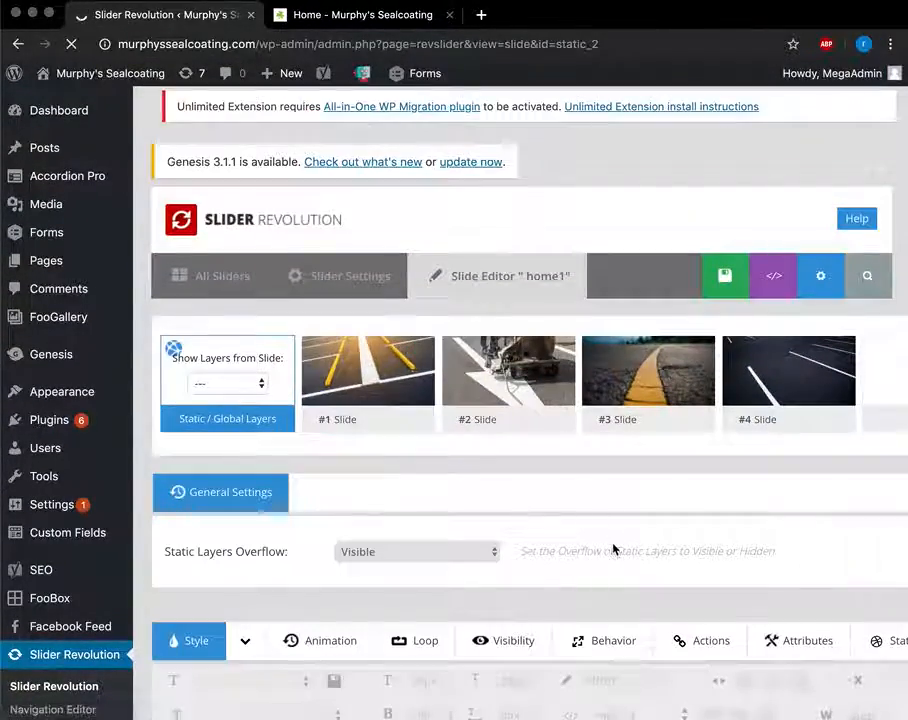
Select the headline text layer on the slide.
{"action": "scroll", "coordinate": [614, 547], "scroll_direction": "down", "scroll_amount": 5}
{"action": "scroll", "coordinate": [614, 547], "scroll_direction": "up", "scroll_amount": 3}
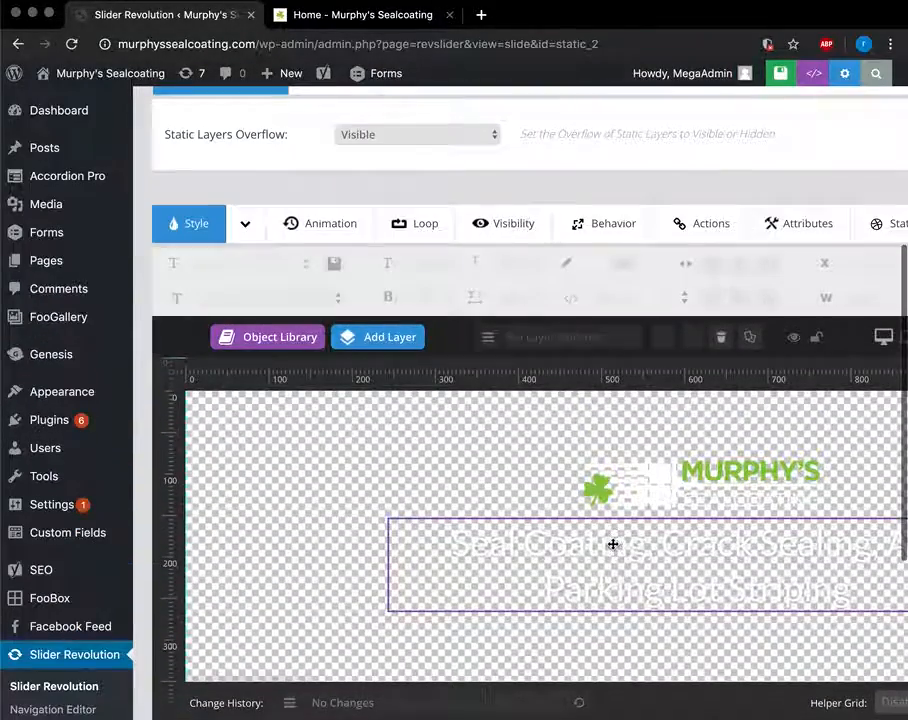
{"action": "scroll", "coordinate": [625, 565], "scroll_direction": "right", "scroll_amount": 3}
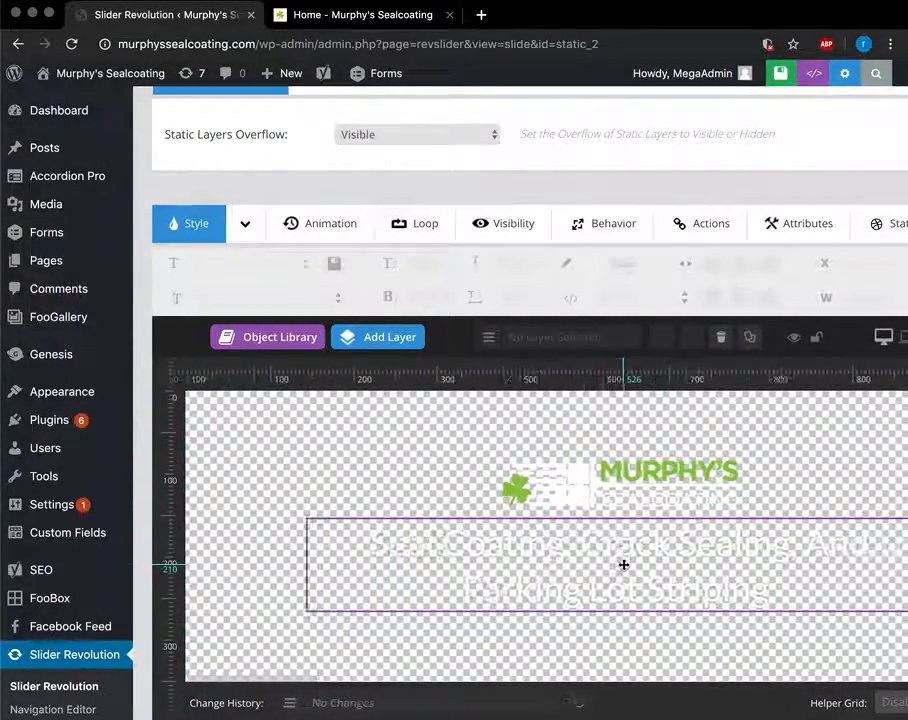
{"action": "left_click", "coordinate": [530, 557]}
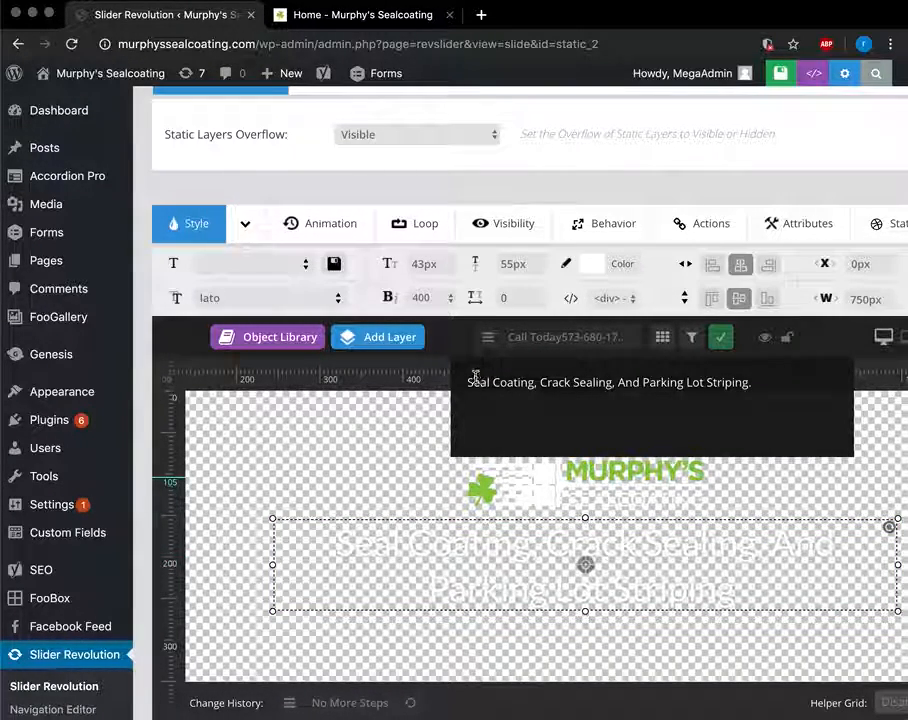
Compare the slide against the live homepage twice, ending back in the slide editor.
{"action": "left_click", "coordinate": [401, 18]}
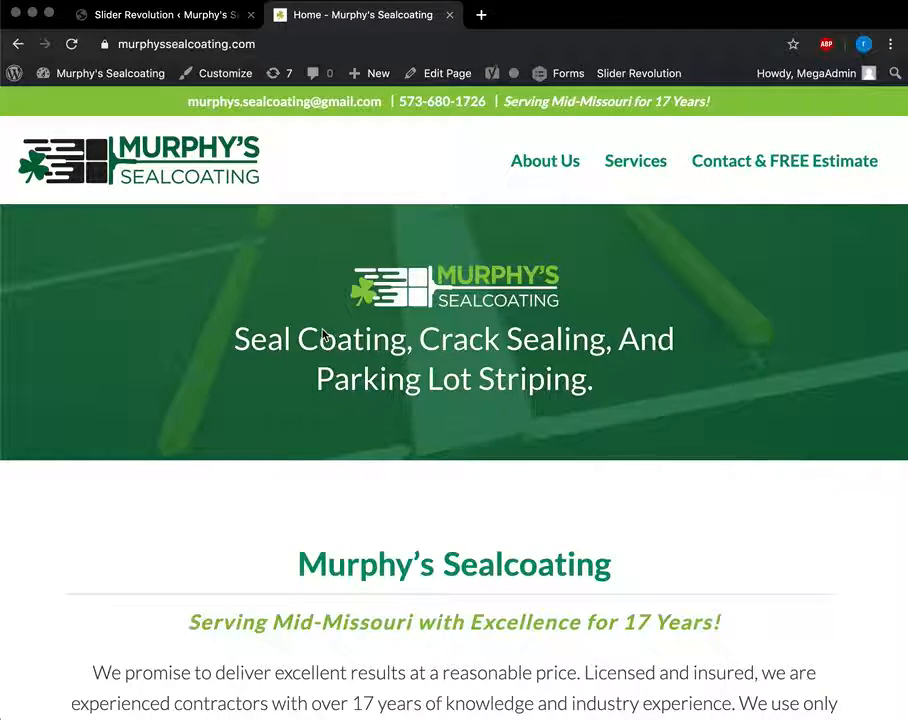
{"action": "left_click", "coordinate": [187, 16]}
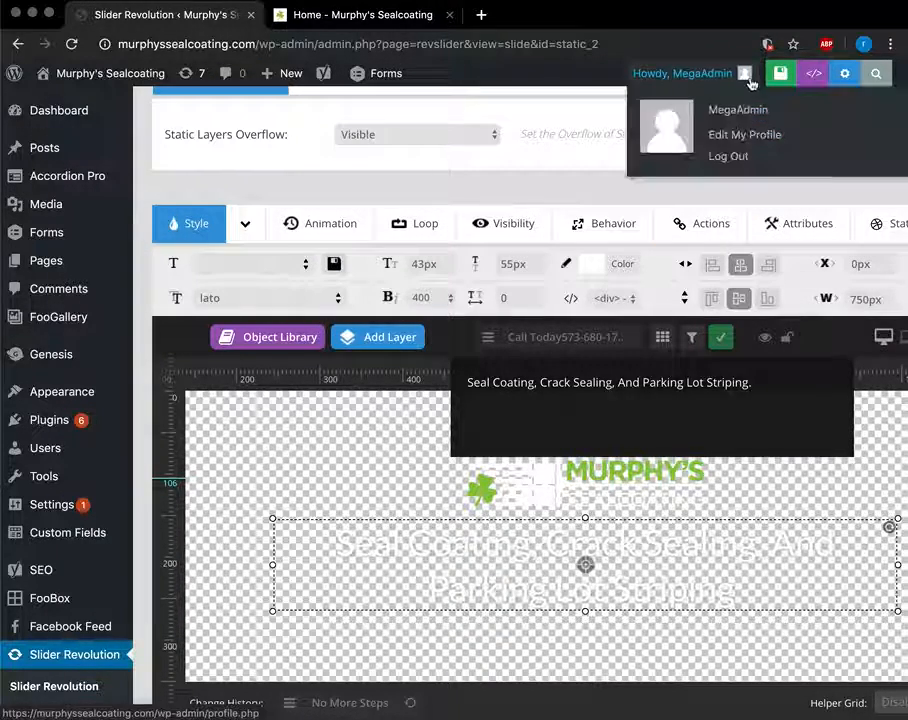
{"action": "left_click", "coordinate": [389, 22]}
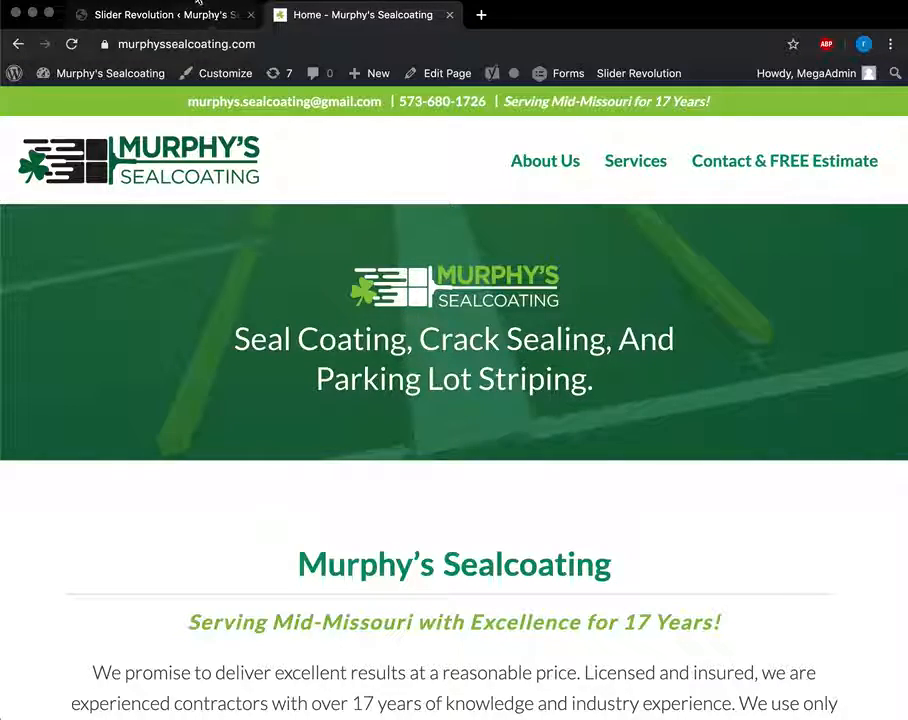
{"action": "left_click", "coordinate": [172, 15]}
Duplicate #4 Slide of the home1 slider.
{"action": "scroll", "coordinate": [539, 367], "scroll_direction": "up", "scroll_amount": 3}
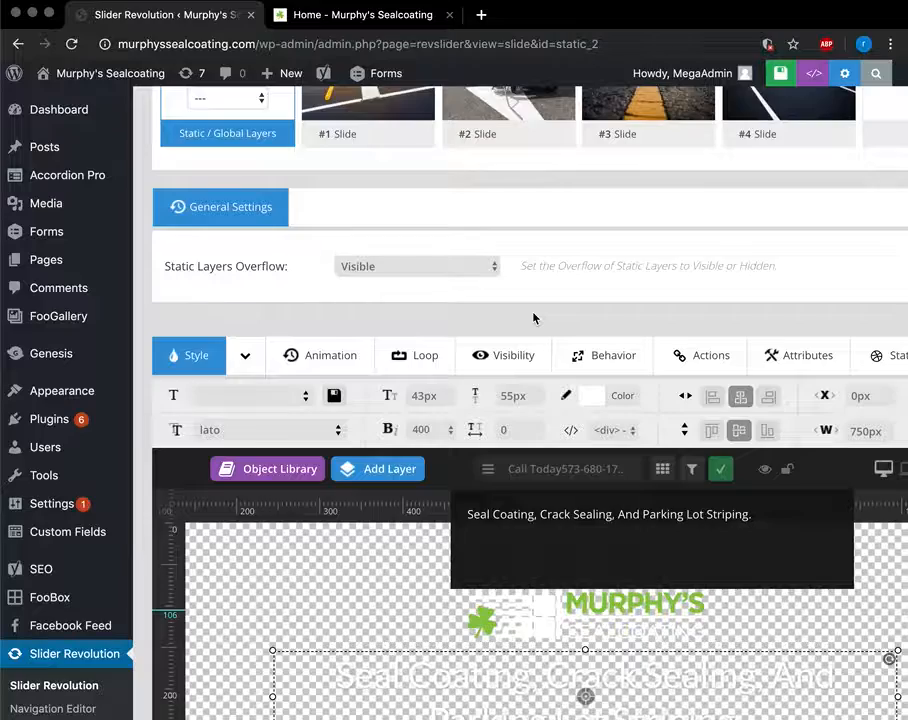
{"action": "scroll", "coordinate": [535, 315], "scroll_direction": "up", "scroll_amount": 3}
{"action": "scroll", "coordinate": [796, 310], "scroll_direction": "right", "scroll_amount": 2}
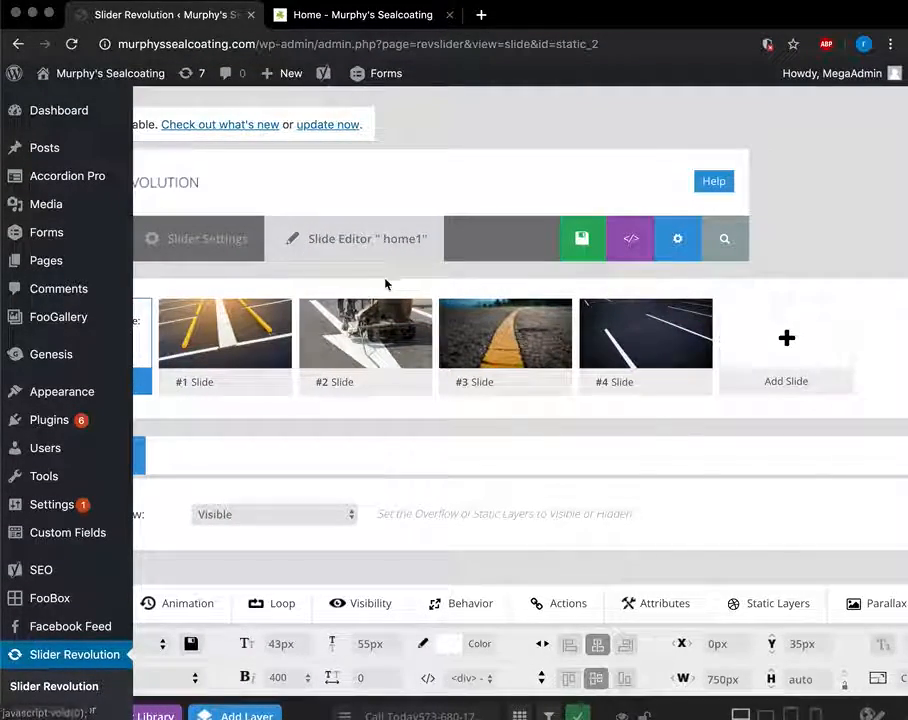
{"action": "mouse_move", "coordinate": [738, 313]}
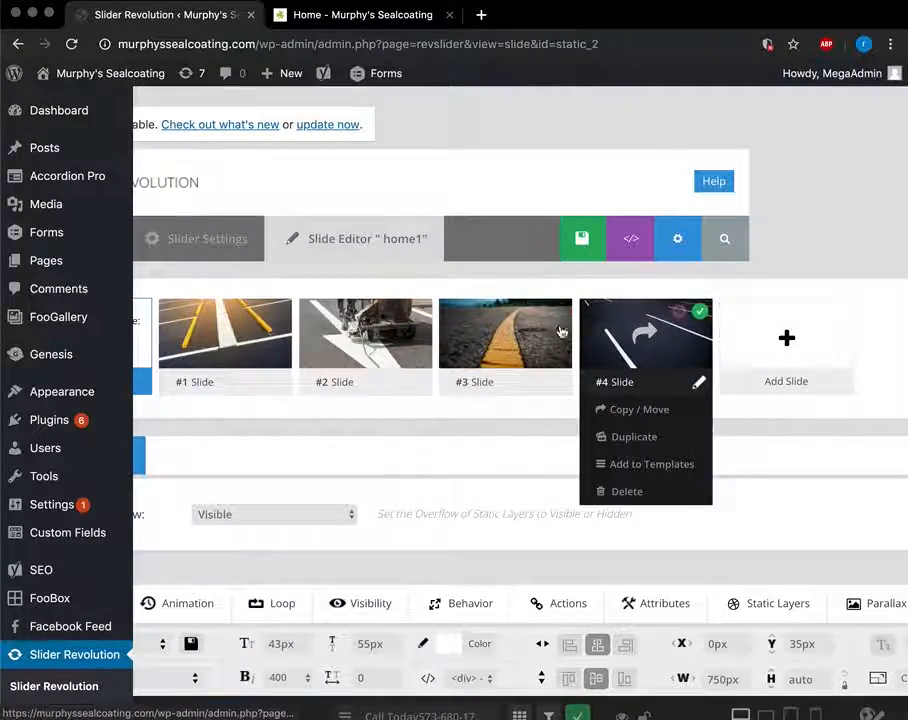
{"action": "mouse_move", "coordinate": [663, 330]}
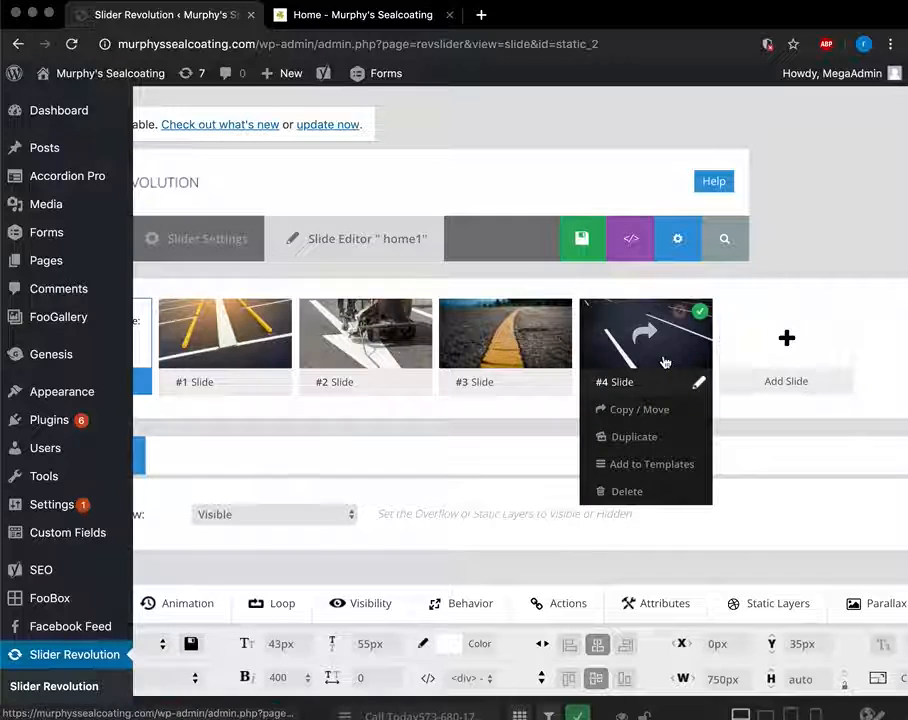
{"action": "left_click", "coordinate": [645, 440]}
Open the new #5 Slide for editing.
{"action": "mouse_move", "coordinate": [745, 348]}
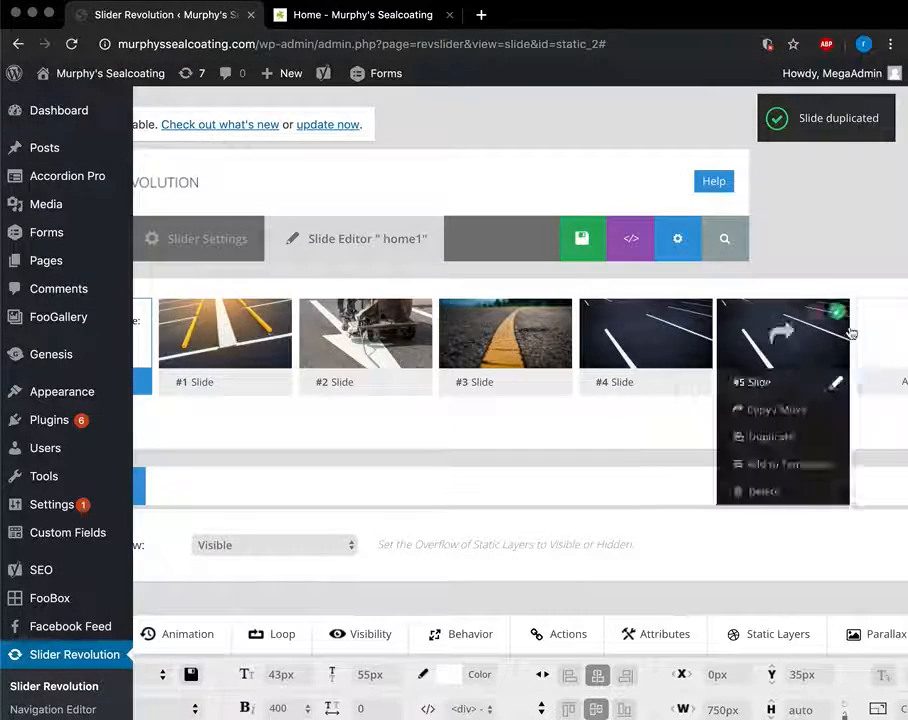
{"action": "scroll", "coordinate": [745, 348], "scroll_direction": "down", "scroll_amount": 2}
{"action": "scroll", "coordinate": [745, 348], "scroll_direction": "left", "scroll_amount": 1}
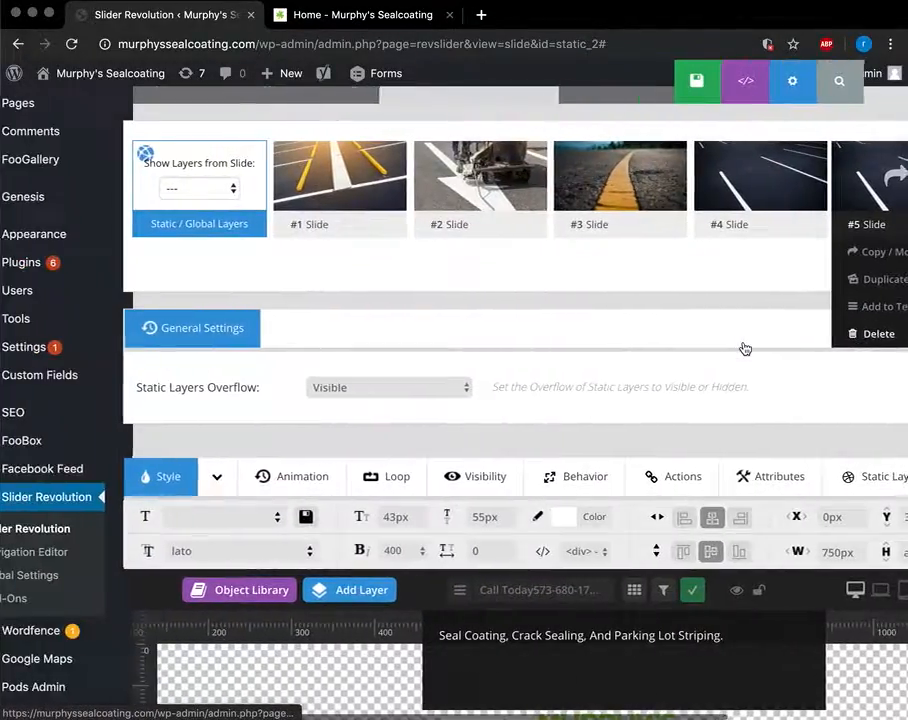
{"action": "scroll", "coordinate": [745, 348], "scroll_direction": "down", "scroll_amount": 1}
{"action": "scroll", "coordinate": [745, 348], "scroll_direction": "up", "scroll_amount": 2}
{"action": "scroll", "coordinate": [746, 349], "scroll_direction": "down", "scroll_amount": 3}
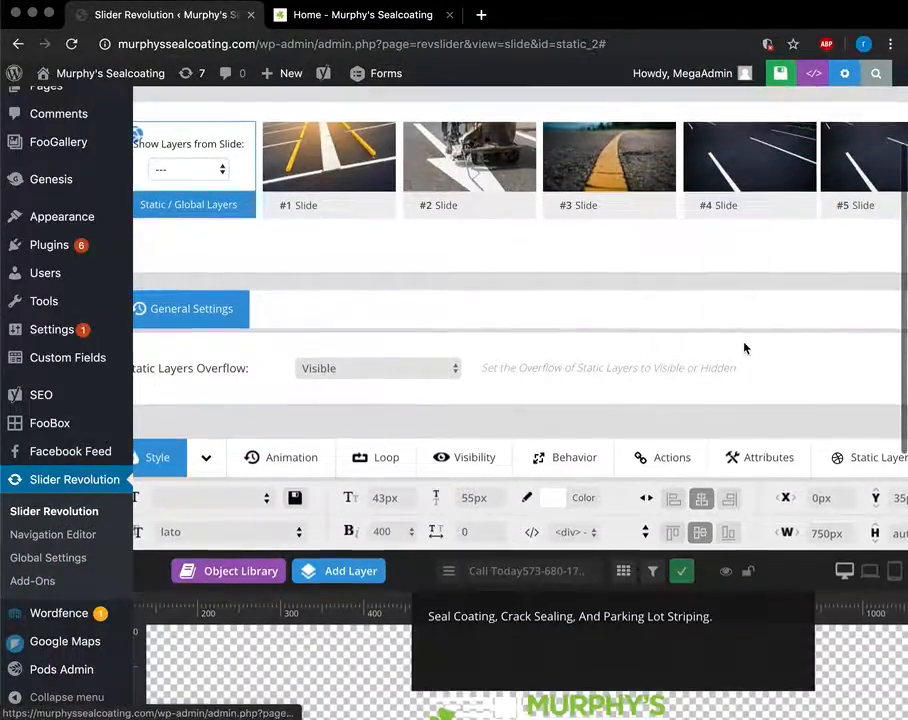
{"action": "scroll", "coordinate": [657, 470], "scroll_direction": "up", "scroll_amount": 1}
{"action": "scroll", "coordinate": [657, 470], "scroll_direction": "right", "scroll_amount": 1}
{"action": "left_click", "coordinate": [840, 235]}
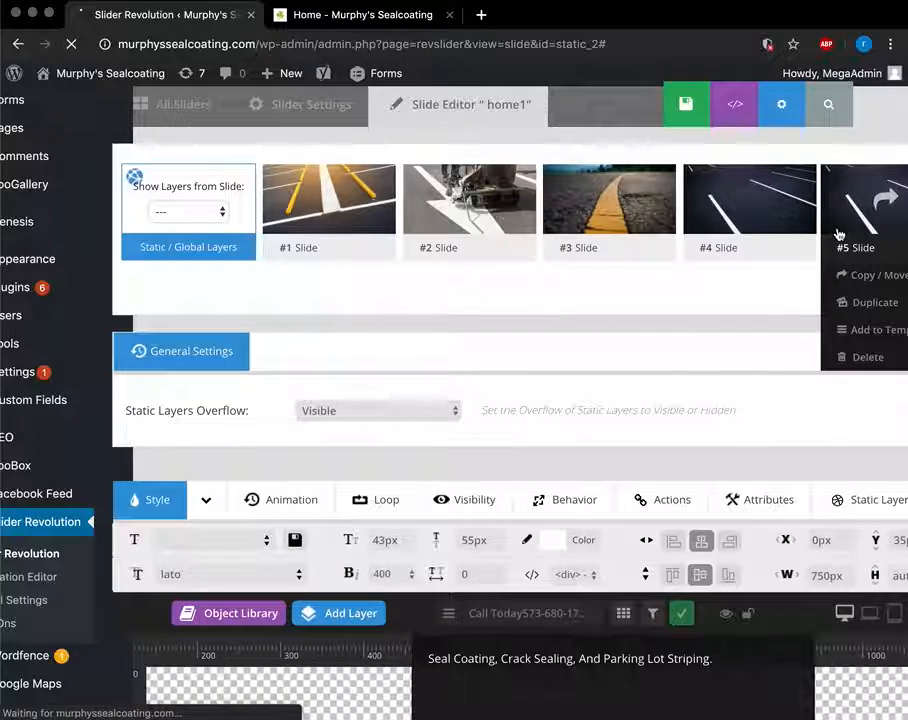
{"action": "scroll", "coordinate": [539, 491], "scroll_direction": "down", "scroll_amount": 4}
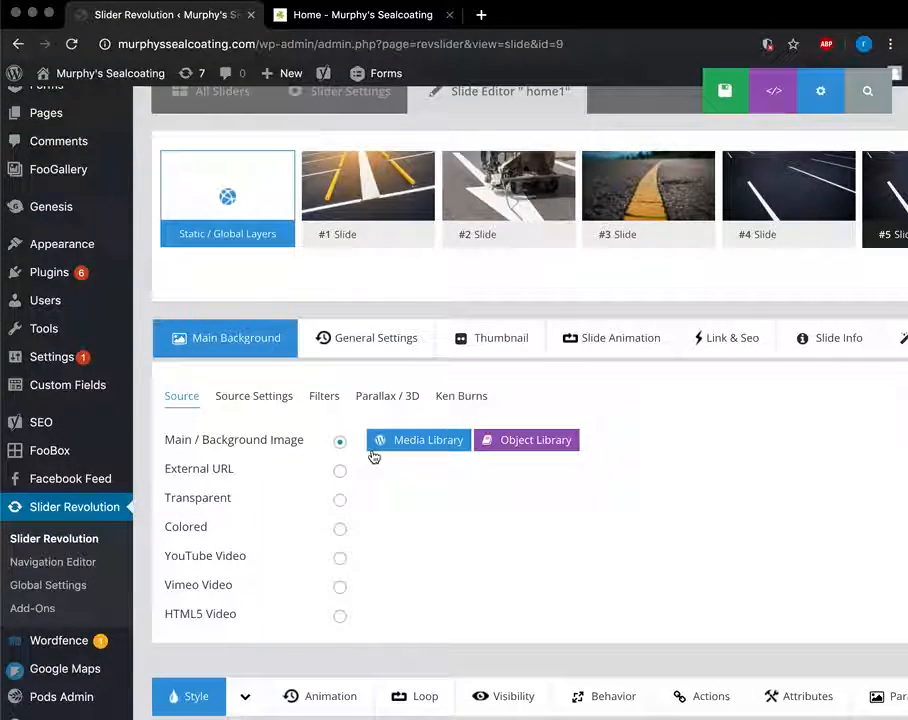
{"action": "scroll", "coordinate": [590, 446], "scroll_direction": "right", "scroll_amount": 2}
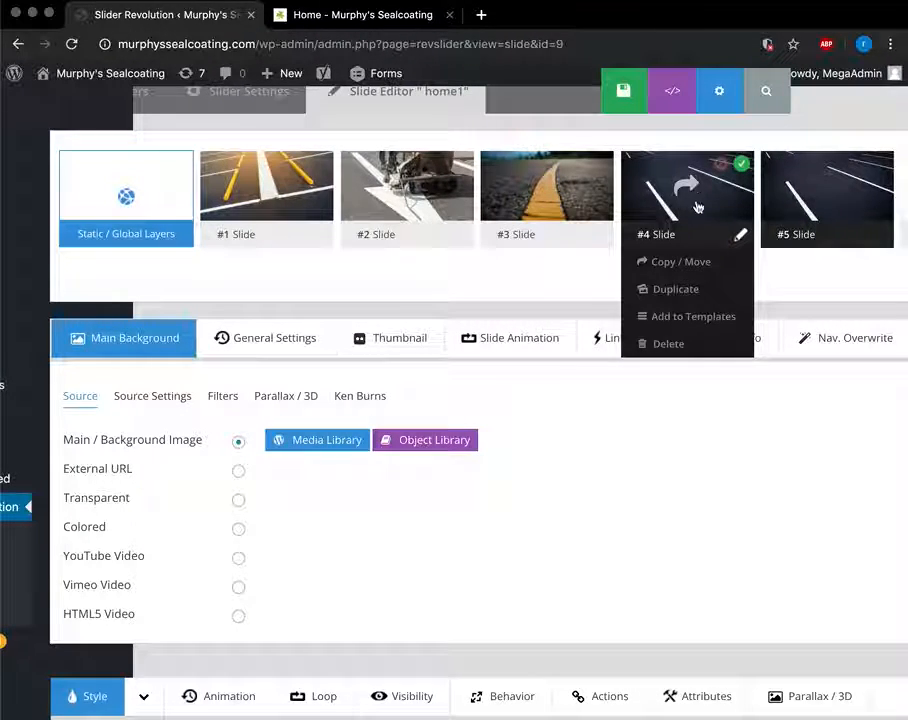
Set AdobeStock_76907520.jpeg, the road-line painting worker photo, as the slide background.
{"action": "left_click", "coordinate": [304, 443]}
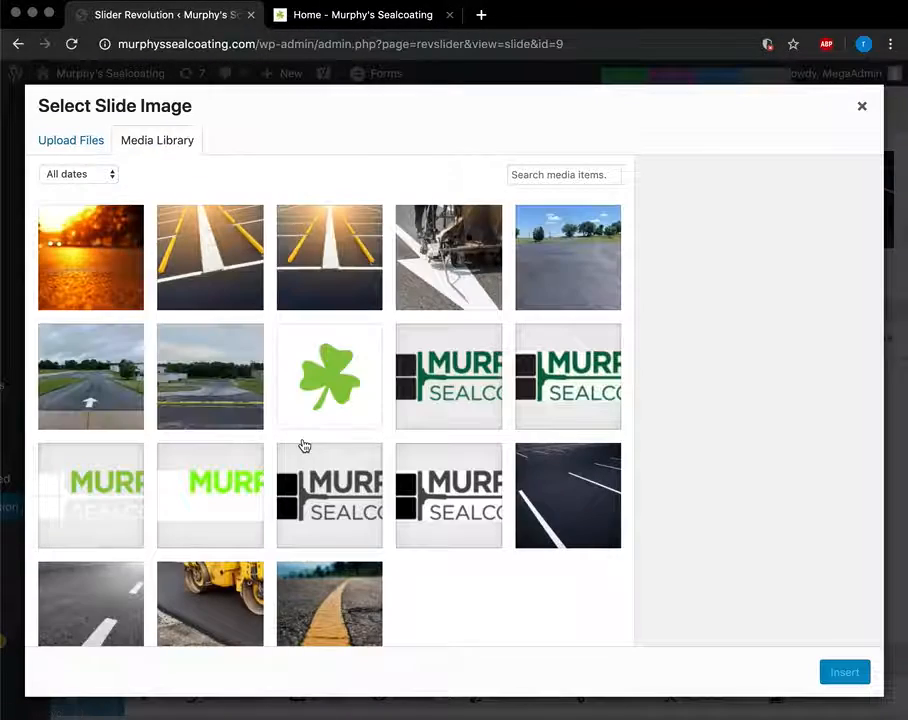
{"action": "left_click", "coordinate": [67, 146]}
{"action": "left_click", "coordinate": [119, 144]}
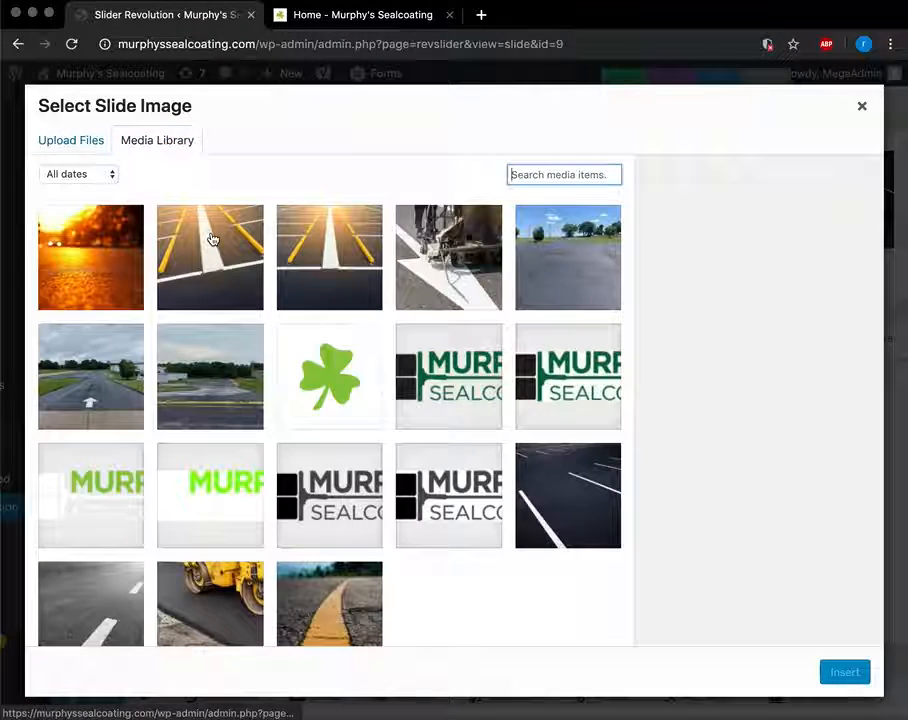
{"action": "left_click", "coordinate": [426, 290]}
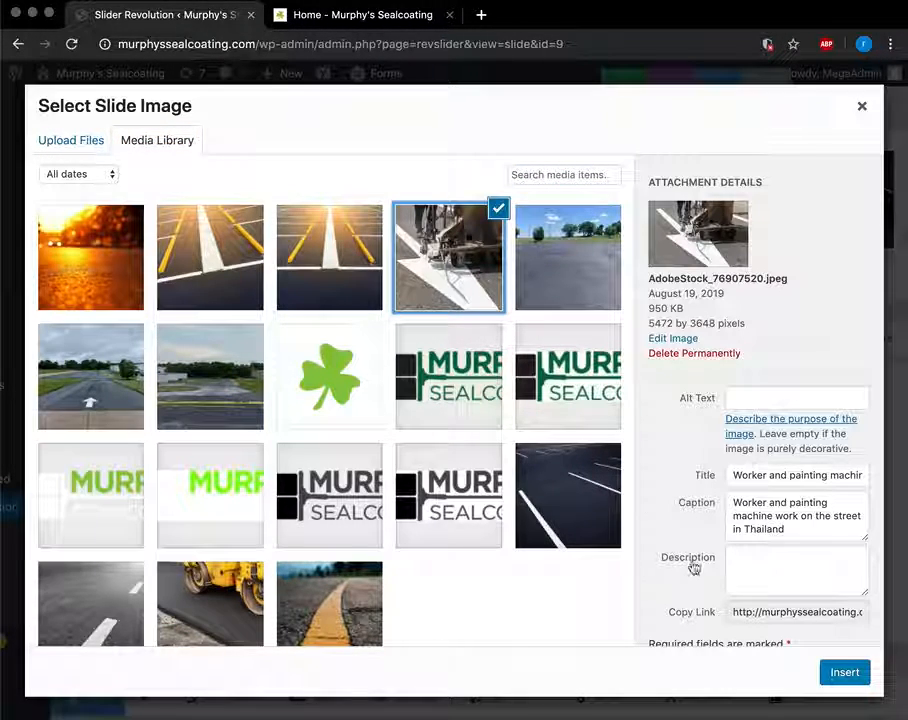
{"action": "left_click", "coordinate": [840, 675]}
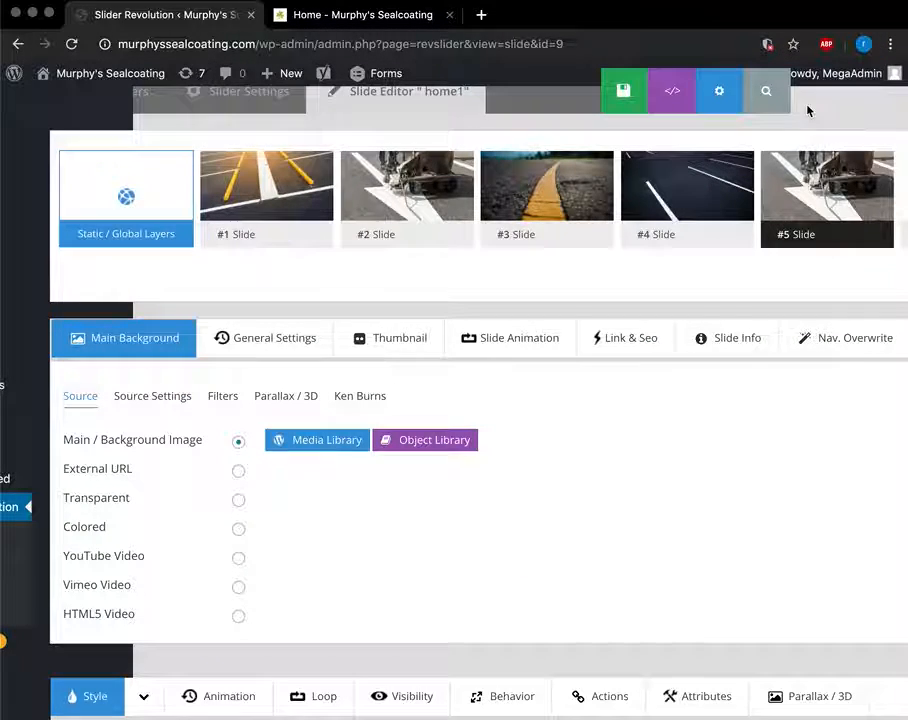
Check the live home page, then return to the slide editor.
{"action": "mouse_move", "coordinate": [631, 231]}
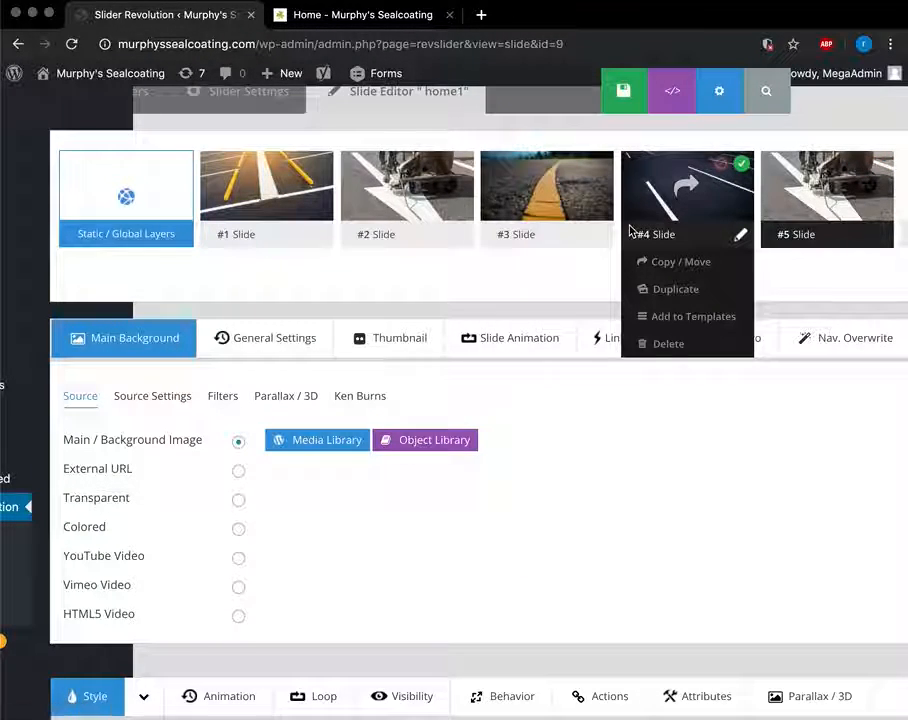
{"action": "left_click", "coordinate": [290, 17]}
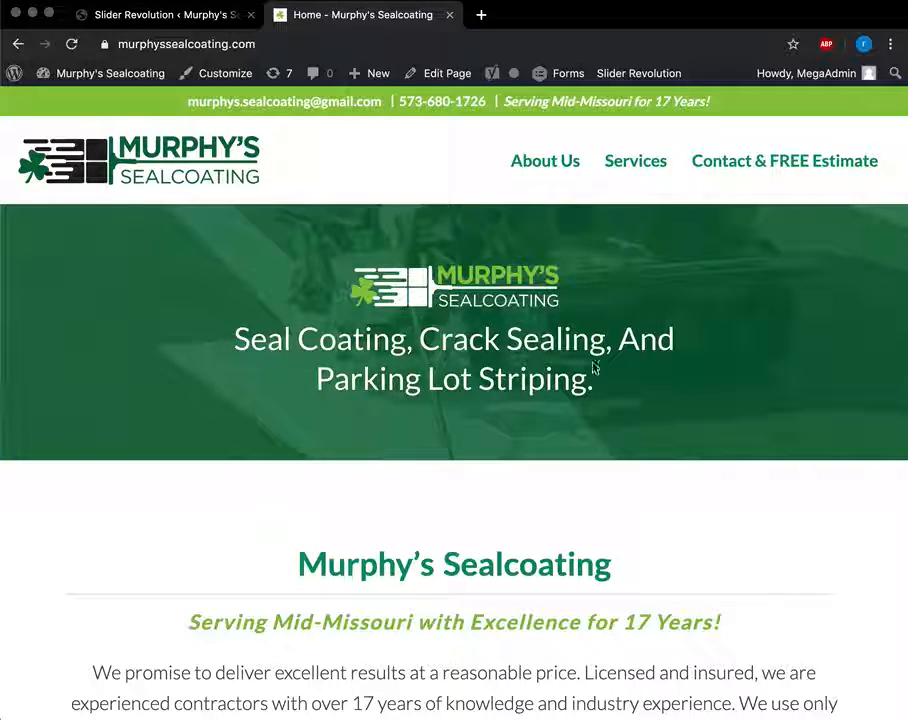
{"action": "left_click", "coordinate": [203, 28]}
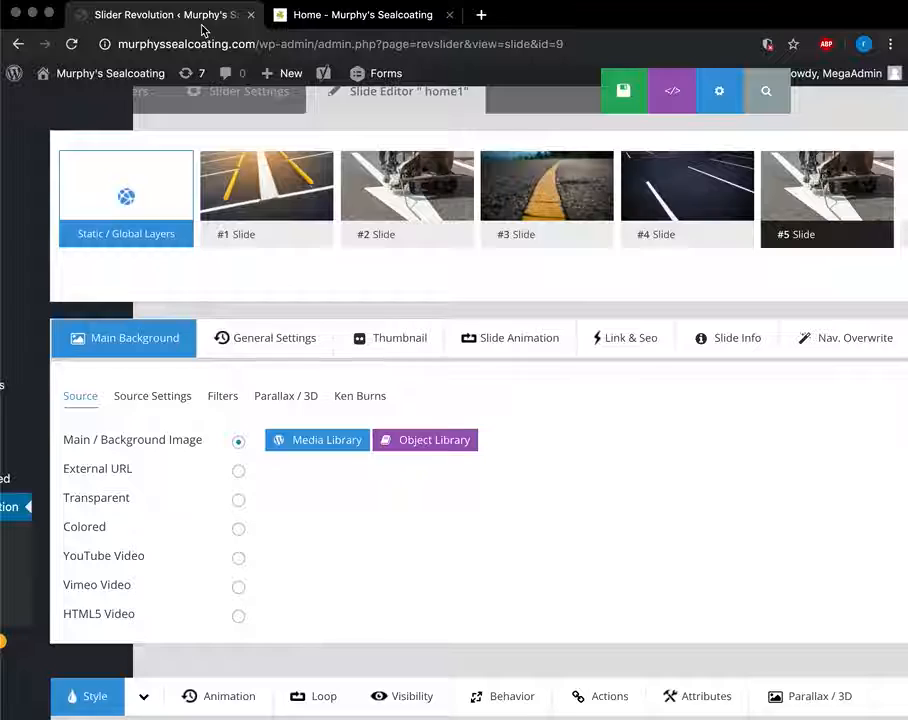
Delete #5 Slide and confirm with OK, leaving slides #1 to #4.
{"action": "scroll", "coordinate": [645, 197], "scroll_direction": "up", "scroll_amount": 2}
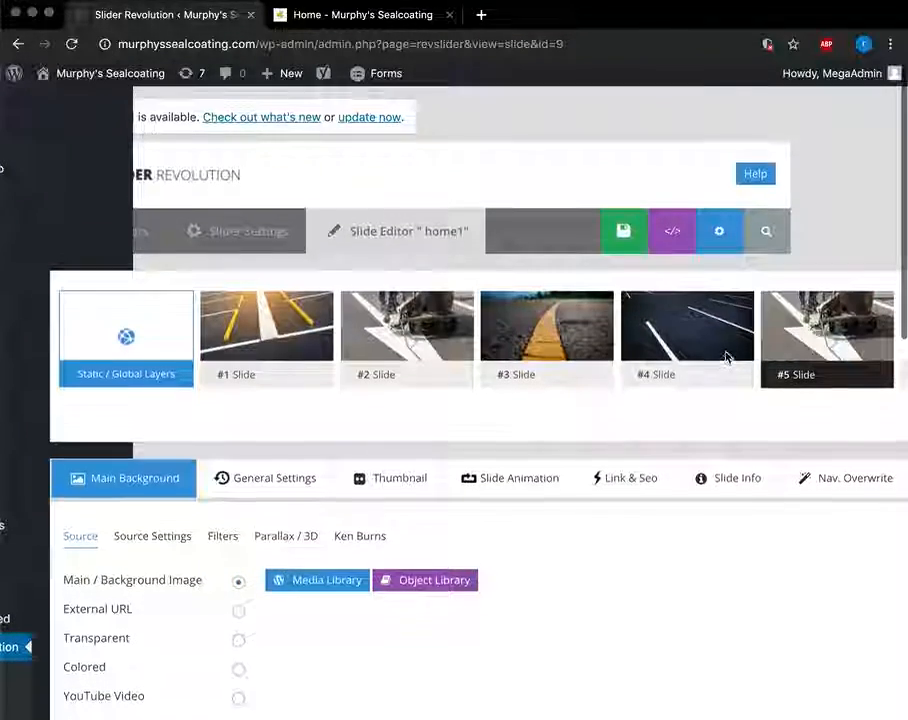
{"action": "left_click", "coordinate": [807, 457]}
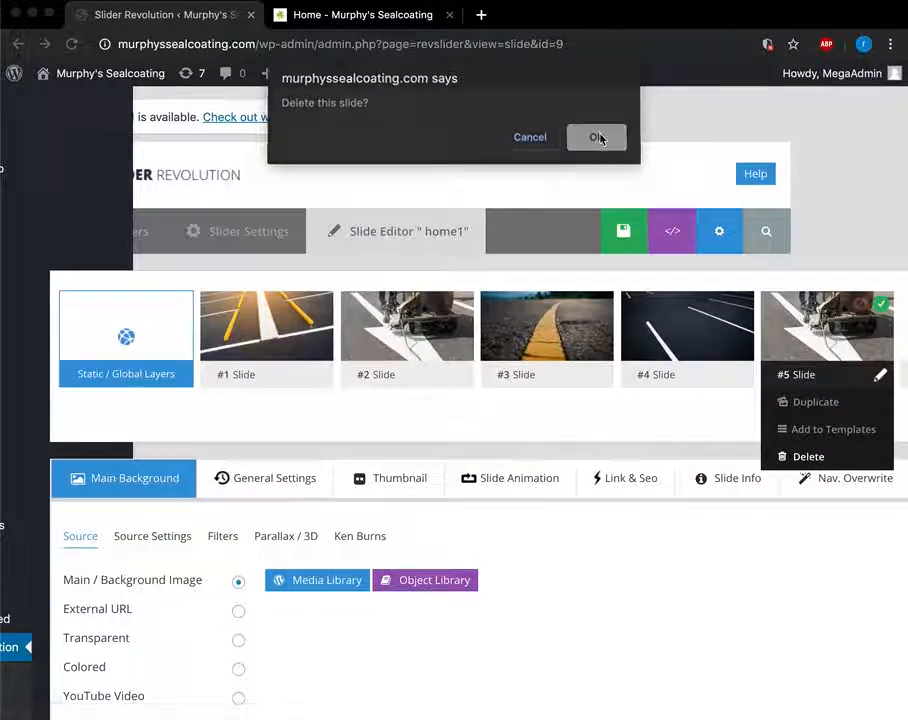
{"action": "left_click", "coordinate": [596, 138]}
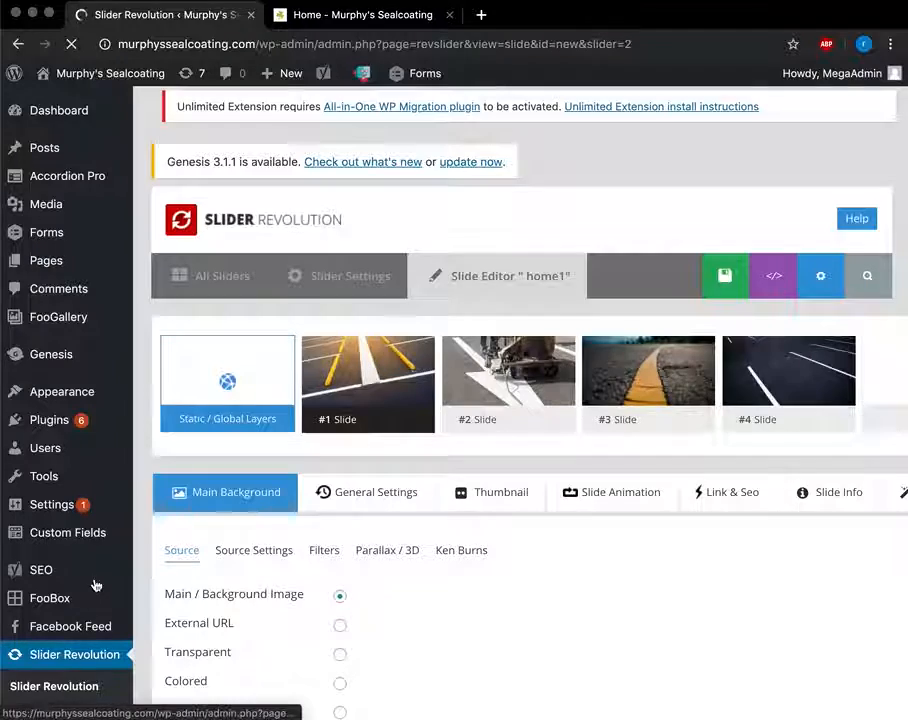
{"action": "scroll", "coordinate": [93, 584], "scroll_direction": "down", "scroll_amount": 3}
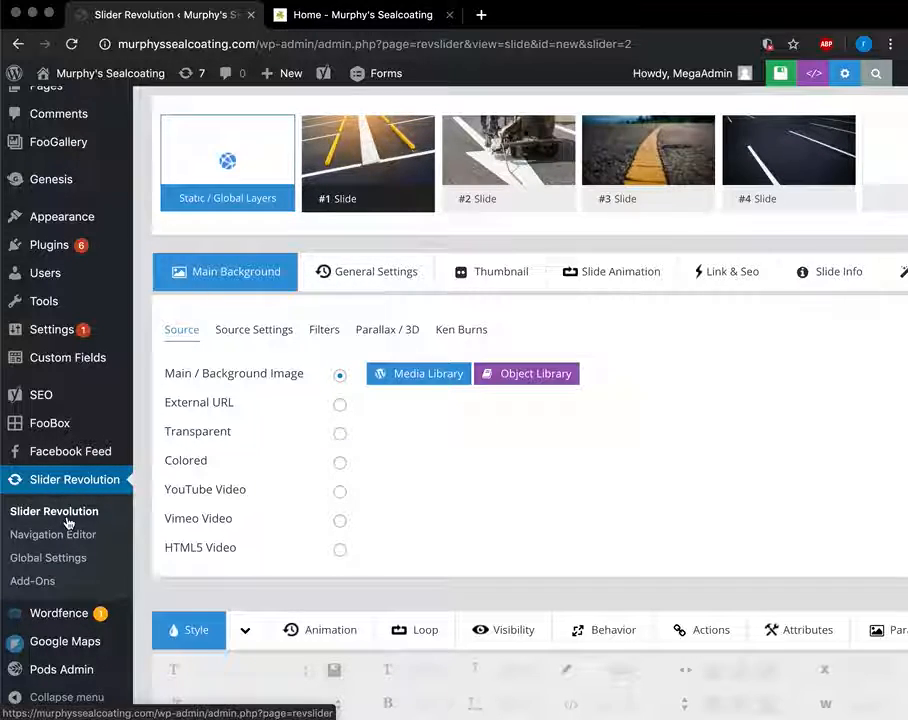
{"action": "scroll", "coordinate": [67, 522], "scroll_direction": "down", "scroll_amount": 2}
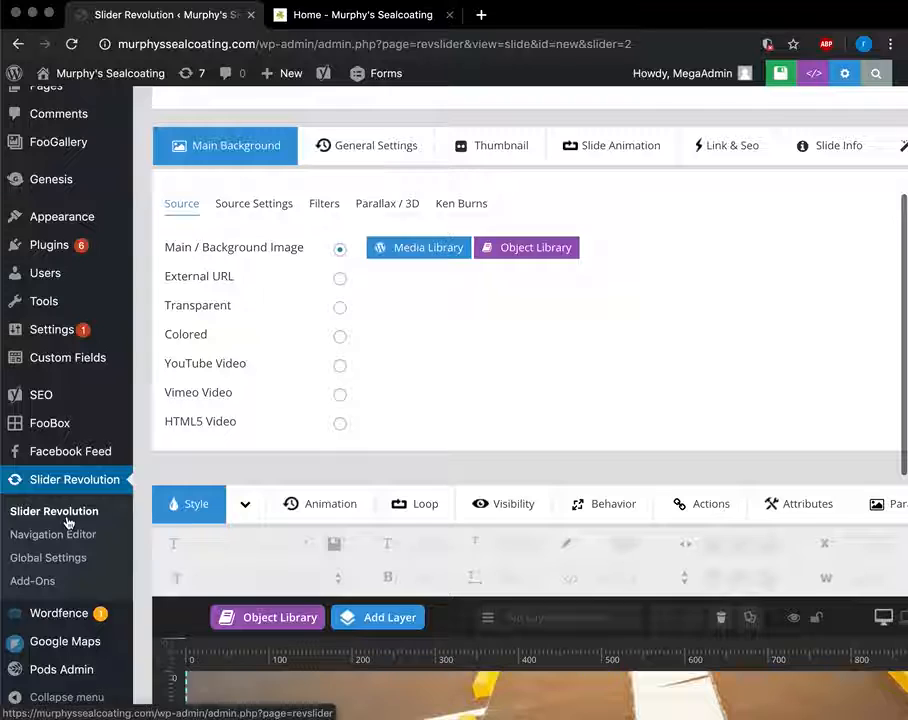
{"action": "scroll", "coordinate": [47, 566], "scroll_direction": "up", "scroll_amount": 5}
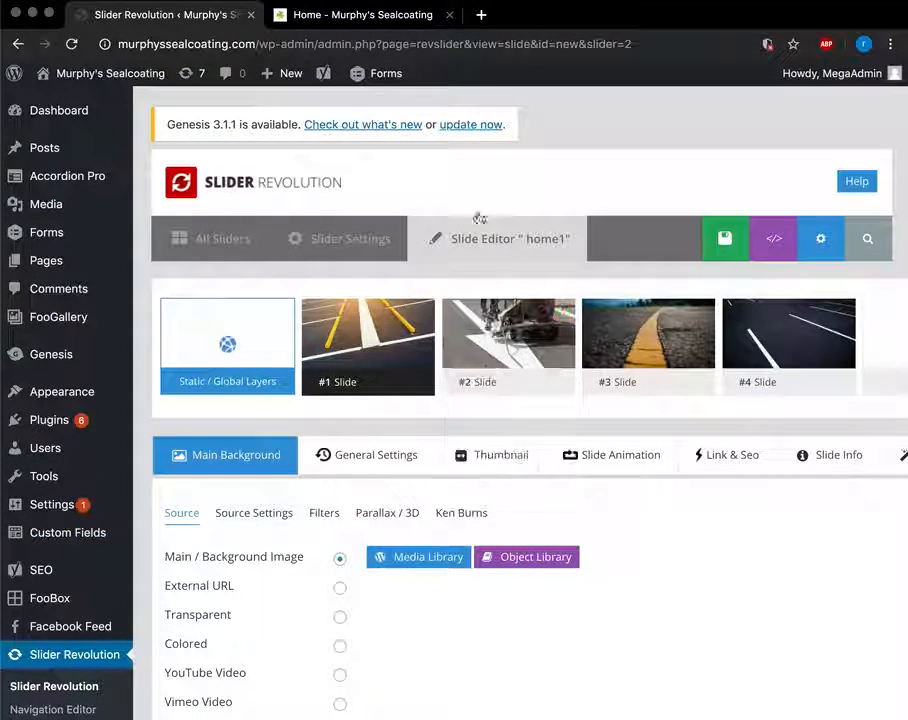
{"action": "mouse_move", "coordinate": [76, 123]}
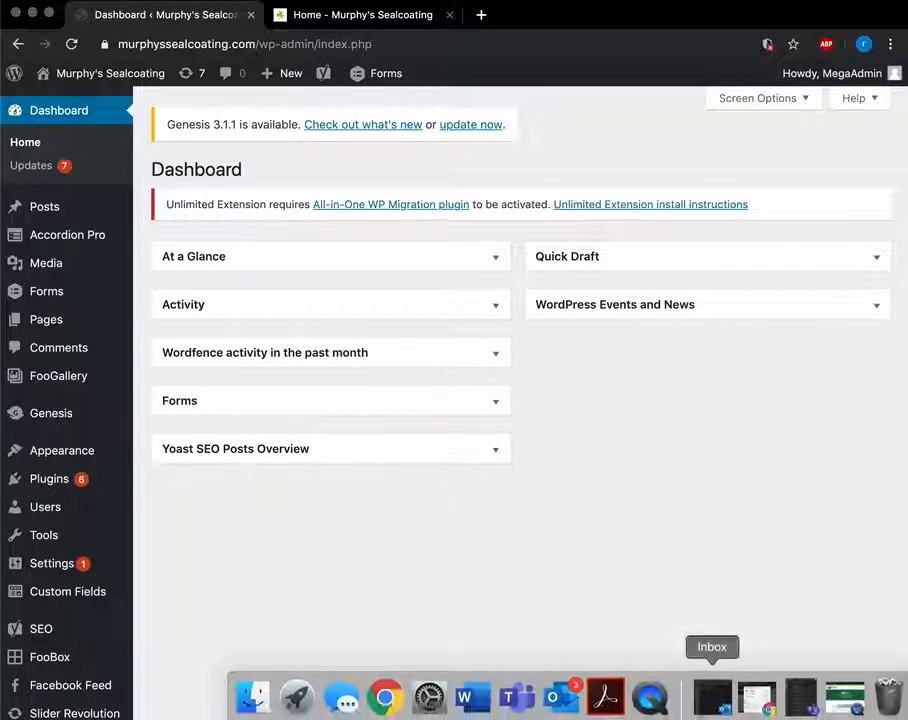
Switch to QuickTime Player from the Dock.
{"action": "left_click", "coordinate": [650, 698]}
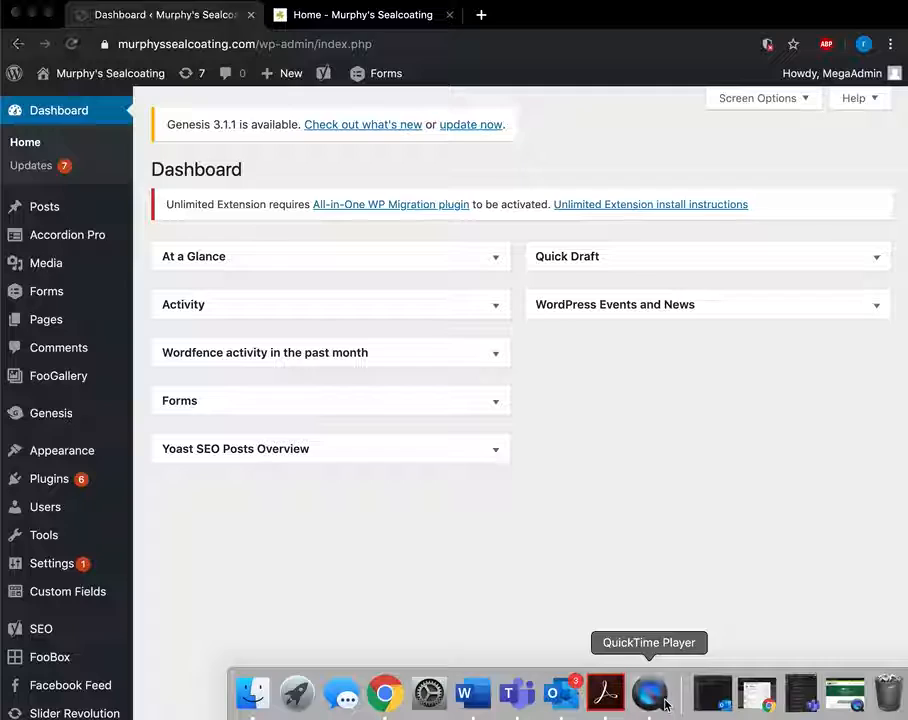